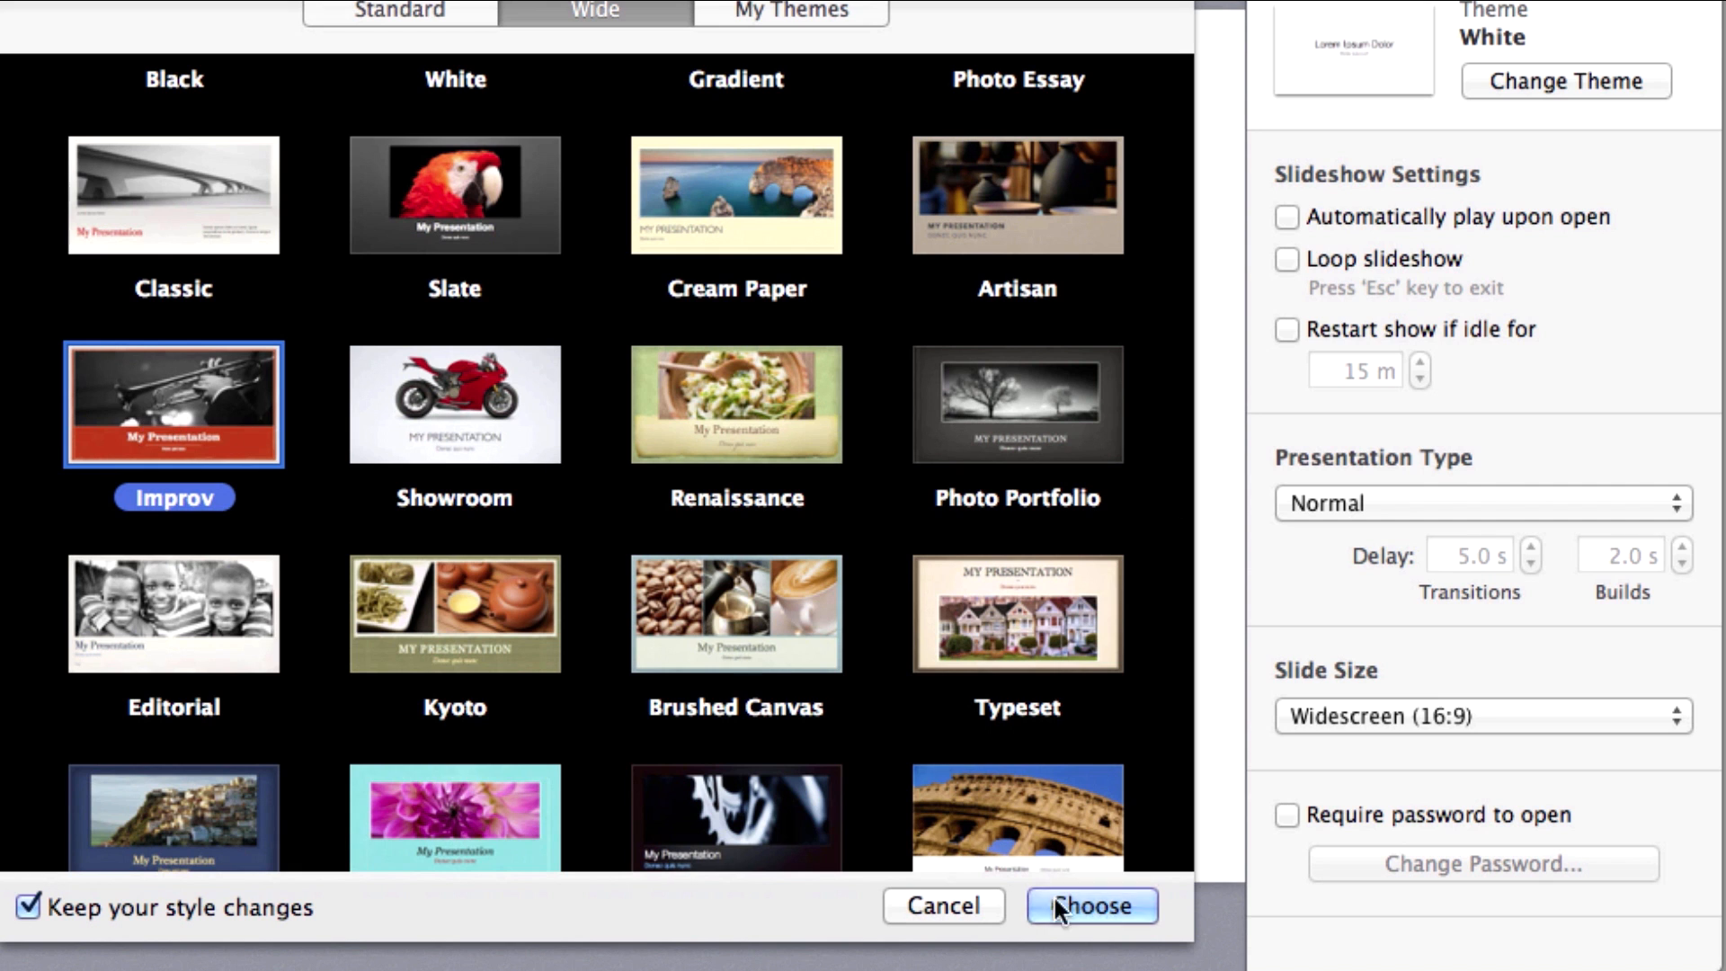
# Apply the Improv theme, then switch the presentation to Industrial.
pyautogui.click(1113, 905)
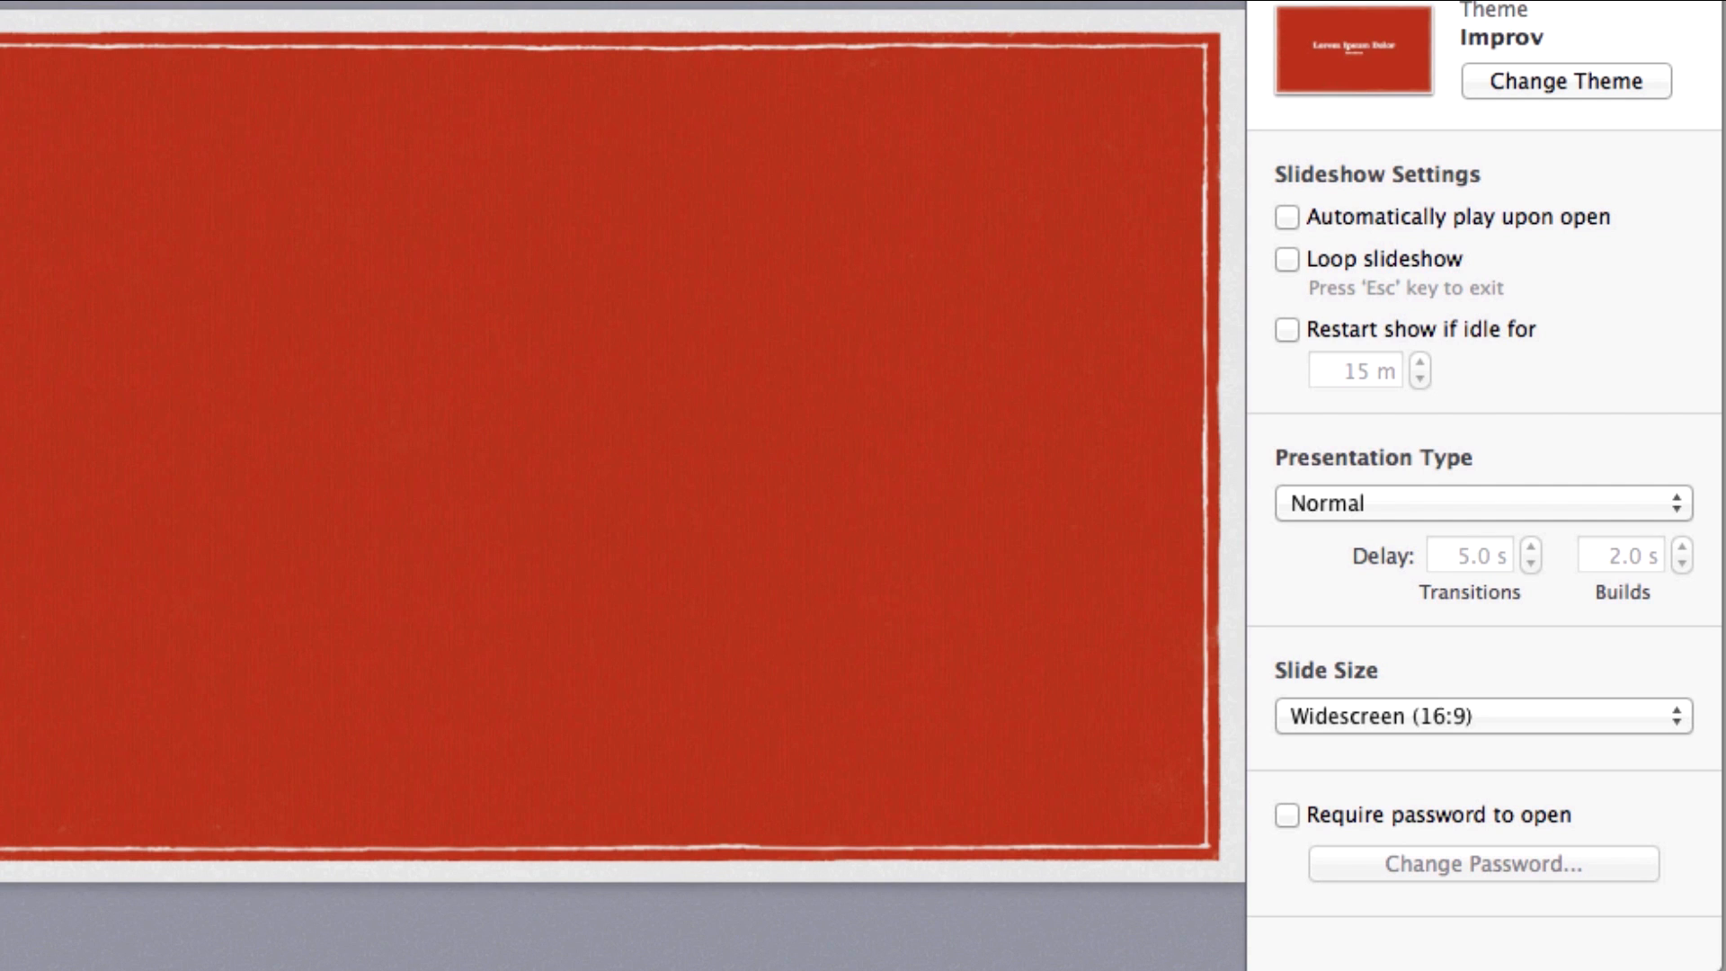
pyautogui.click(1561, 85)
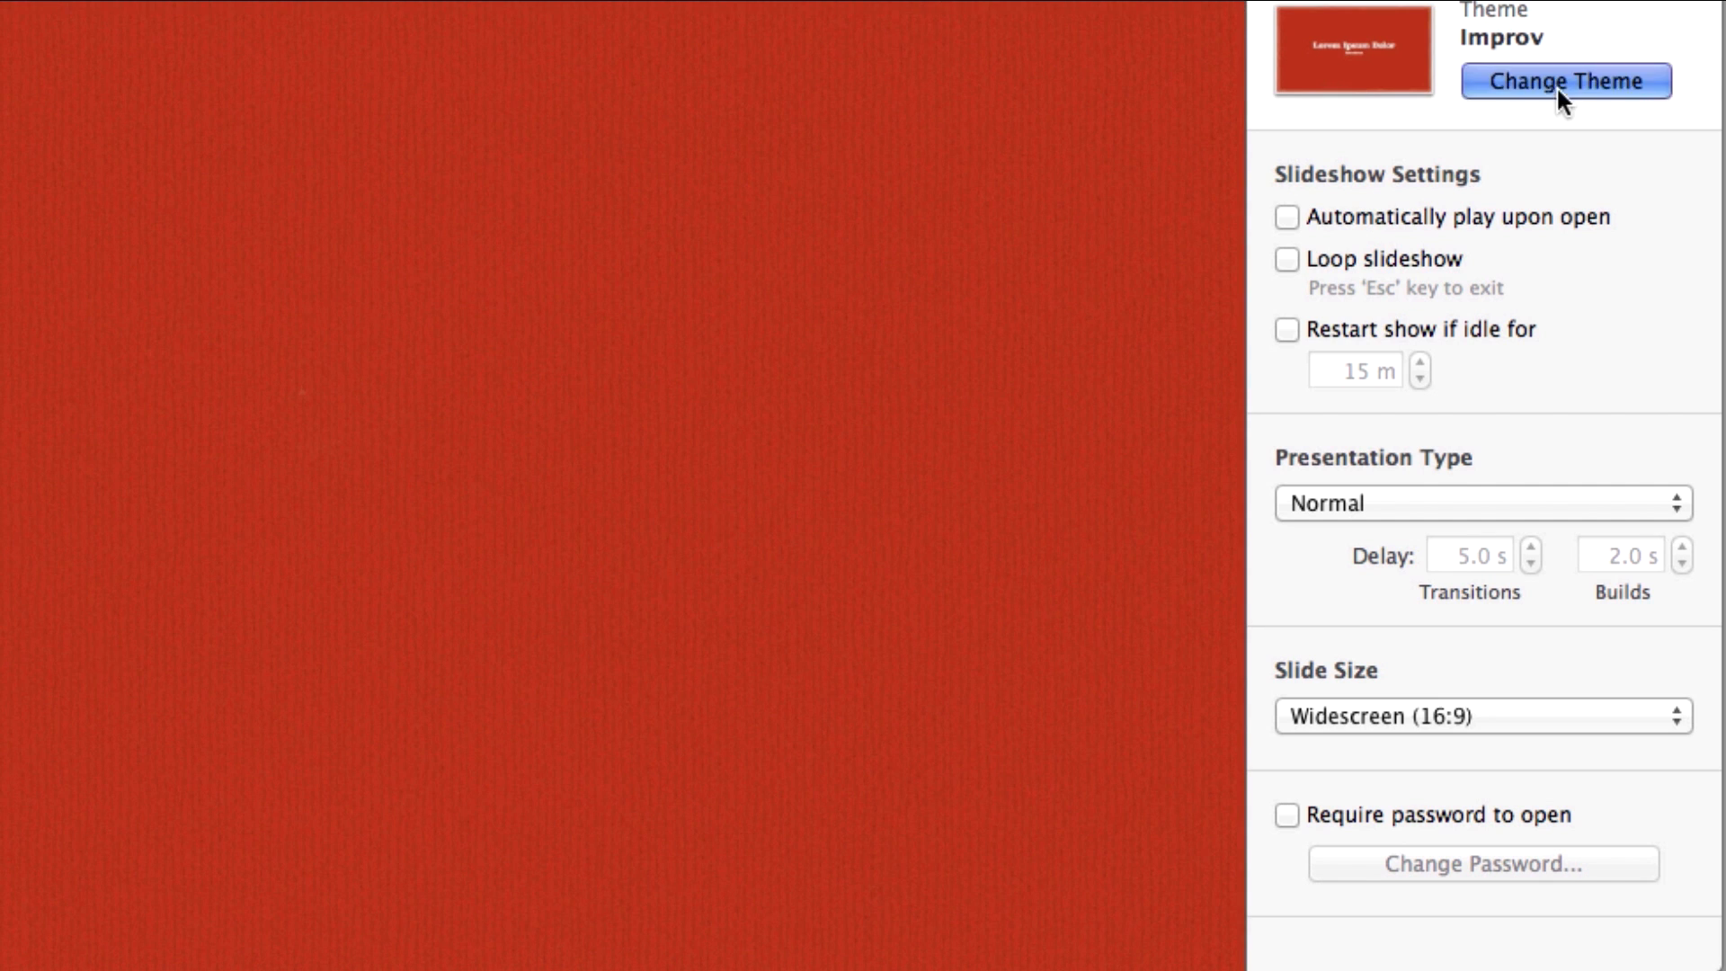
pyautogui.scroll(-5, 940, 516)
pyautogui.click(737, 646)
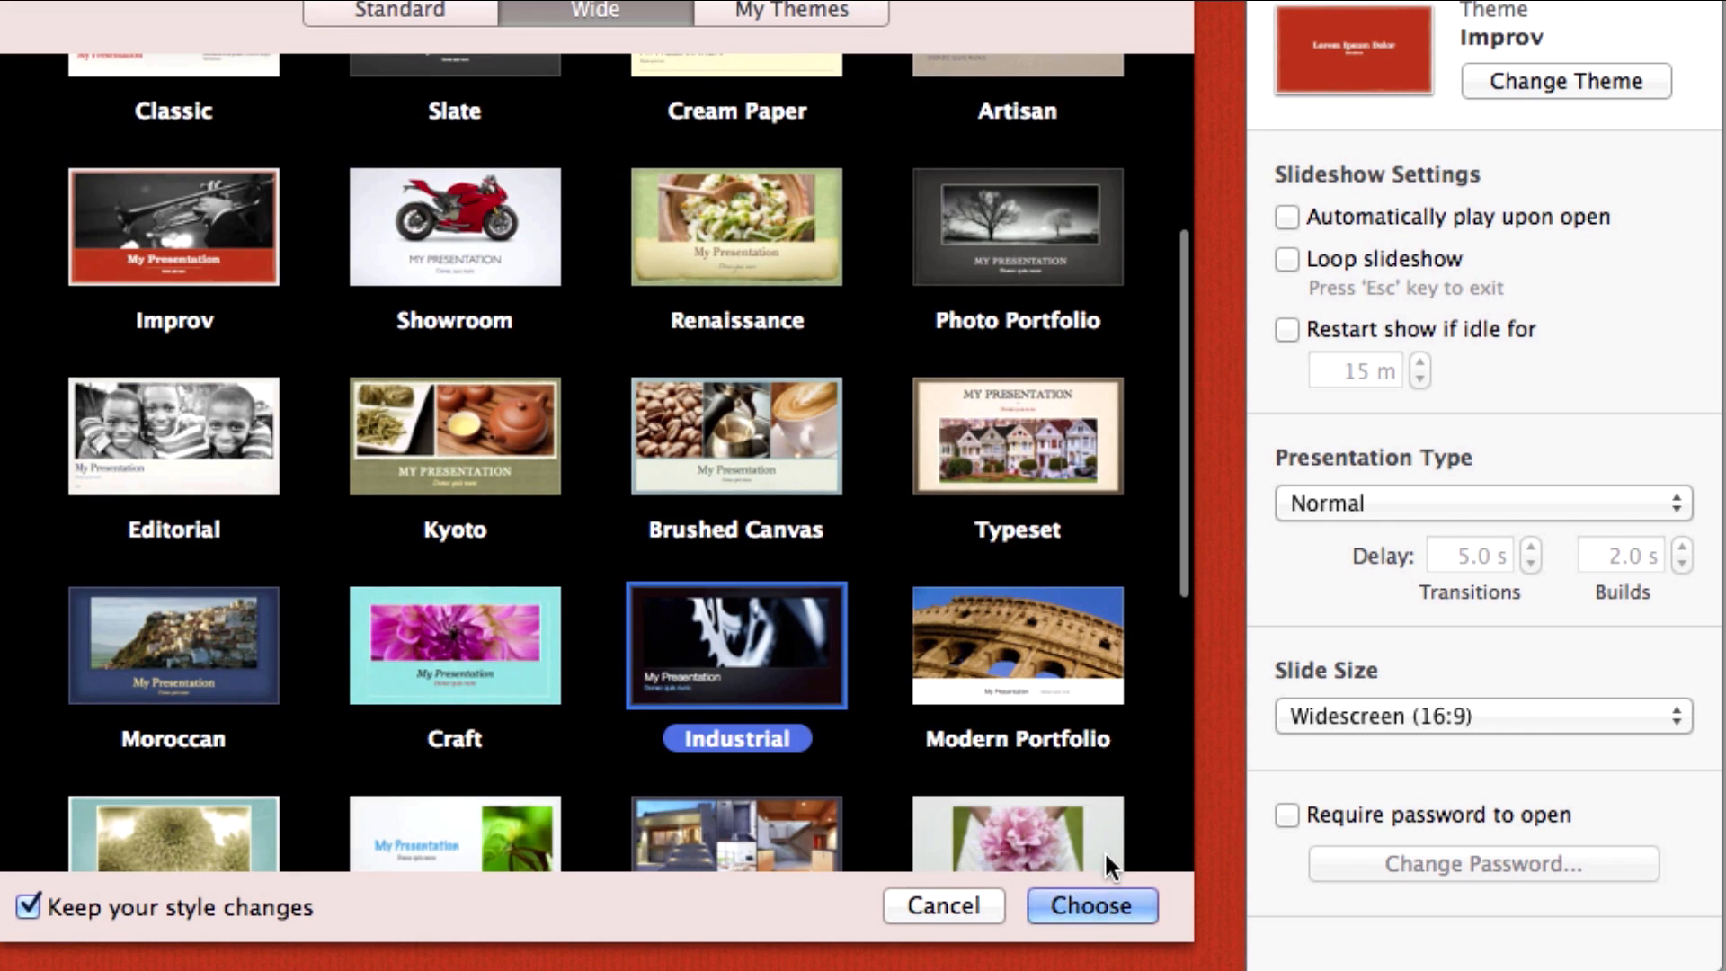
pyautogui.click(1092, 904)
# Switch the presentation to the plain White theme.
pyautogui.click(1611, 79)
pyautogui.scroll(5, 719, 170)
pyautogui.click(469, 210)
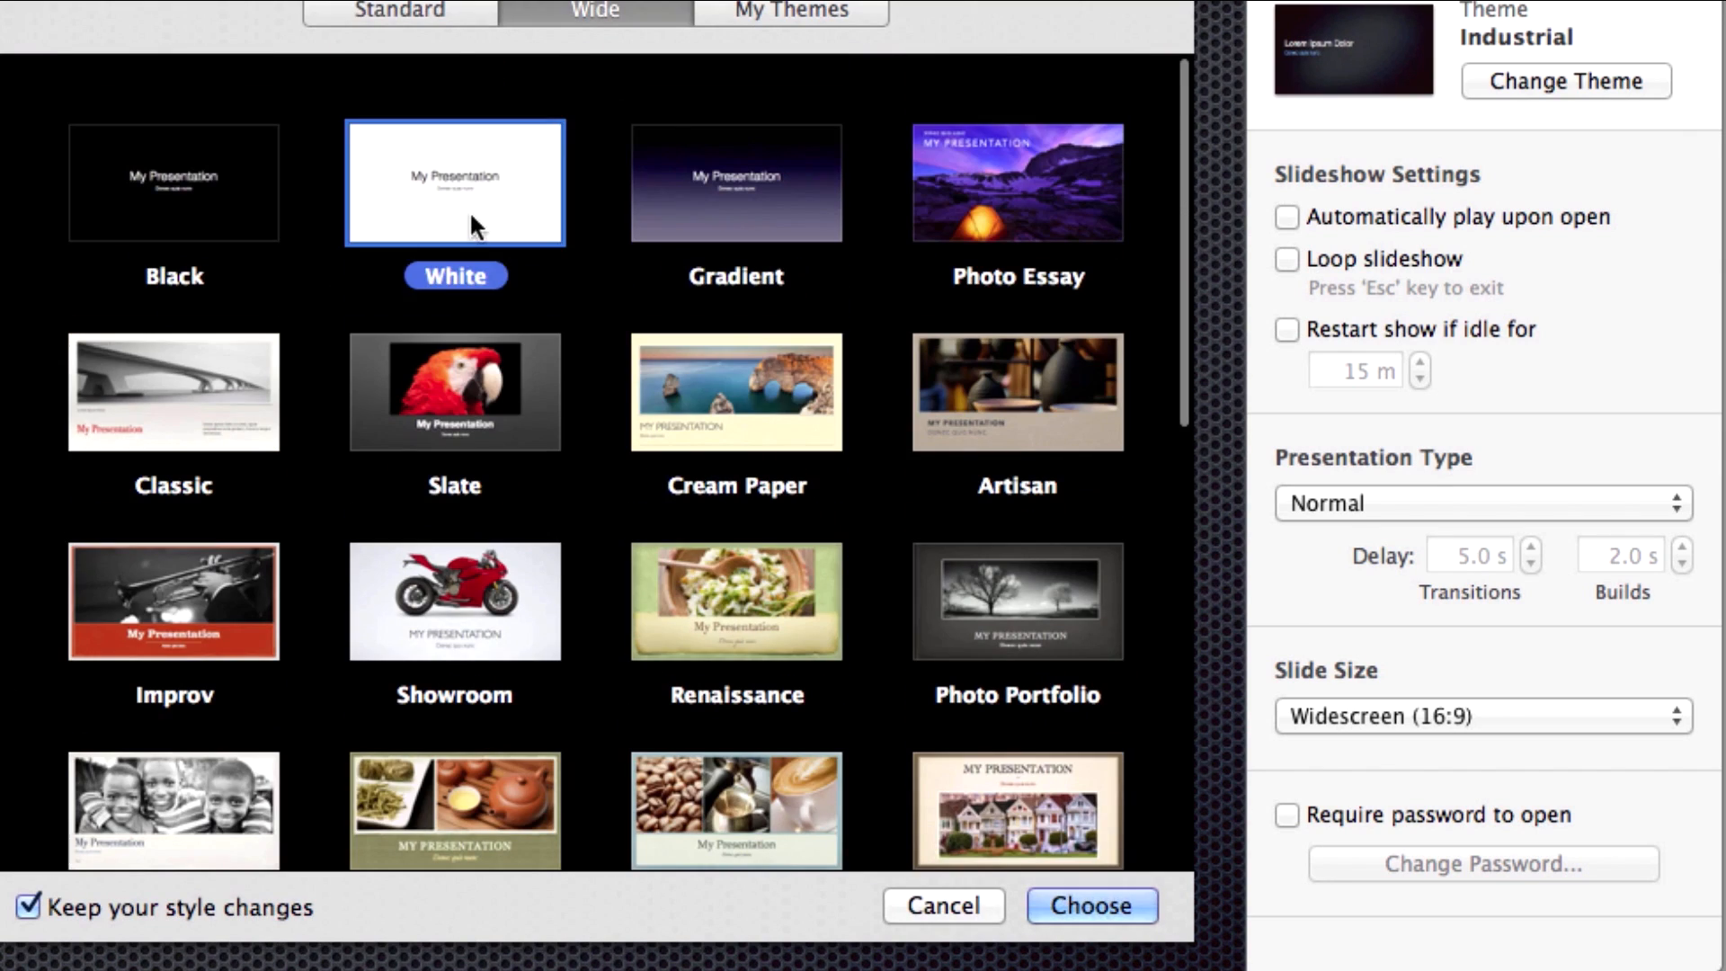
pyautogui.click(1106, 898)
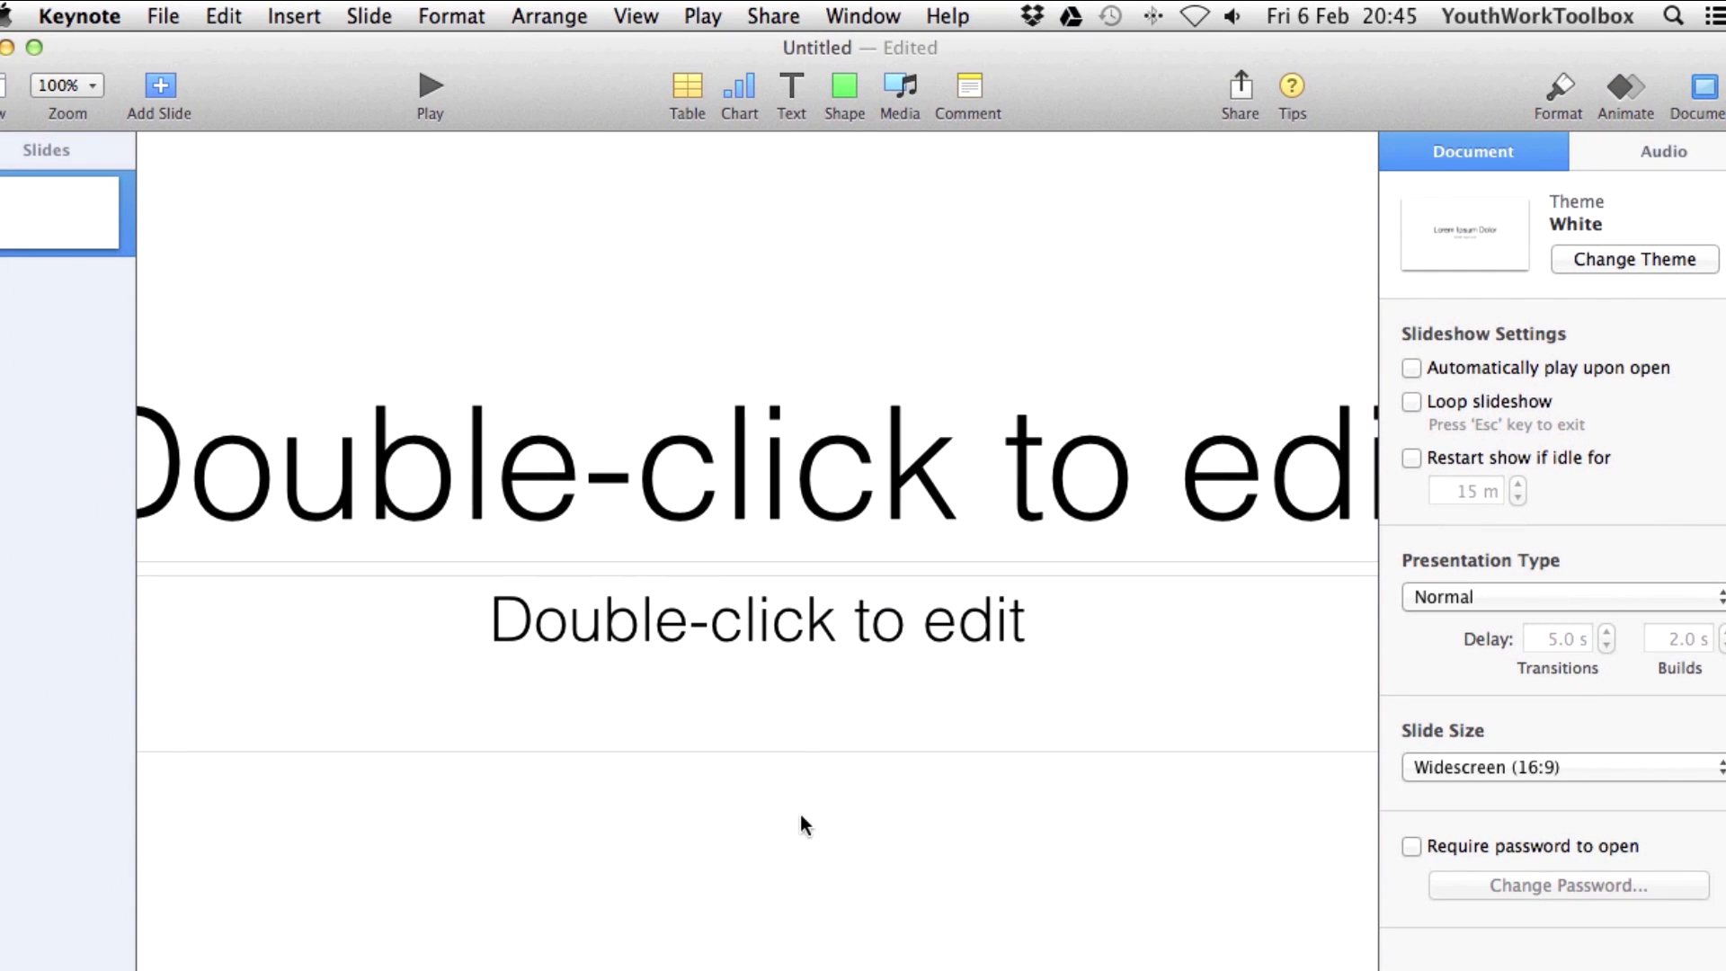
# Delete the title and subtitle placeholders and show the rulers.
pyautogui.moveTo(801, 820); pyautogui.dragTo(751, 337)
pyautogui.press('BackSpace')
pyautogui.press('super+r')
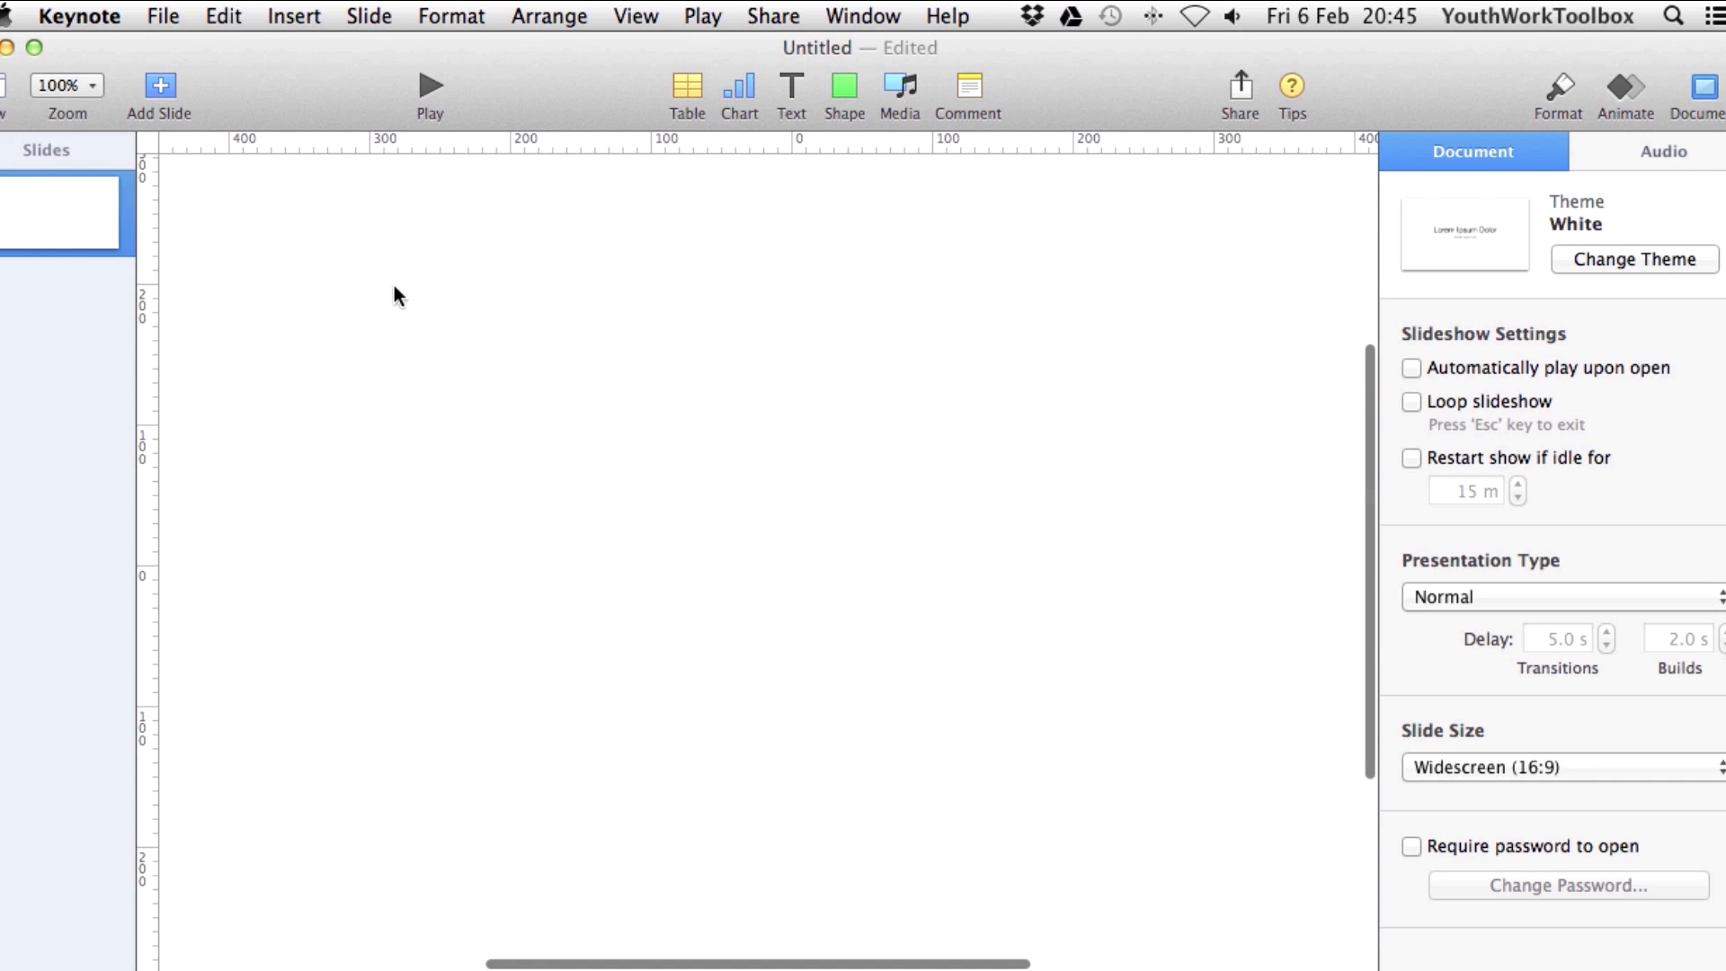
pyautogui.hscroll(-8, 585, 270)
pyautogui.scroll(-1, 785, 243)
# Drag out vertical and horizontal guides at ±500 pt, then zoom to 50%.
pyautogui.moveTo(808, 217); pyautogui.dragTo(810, 215)
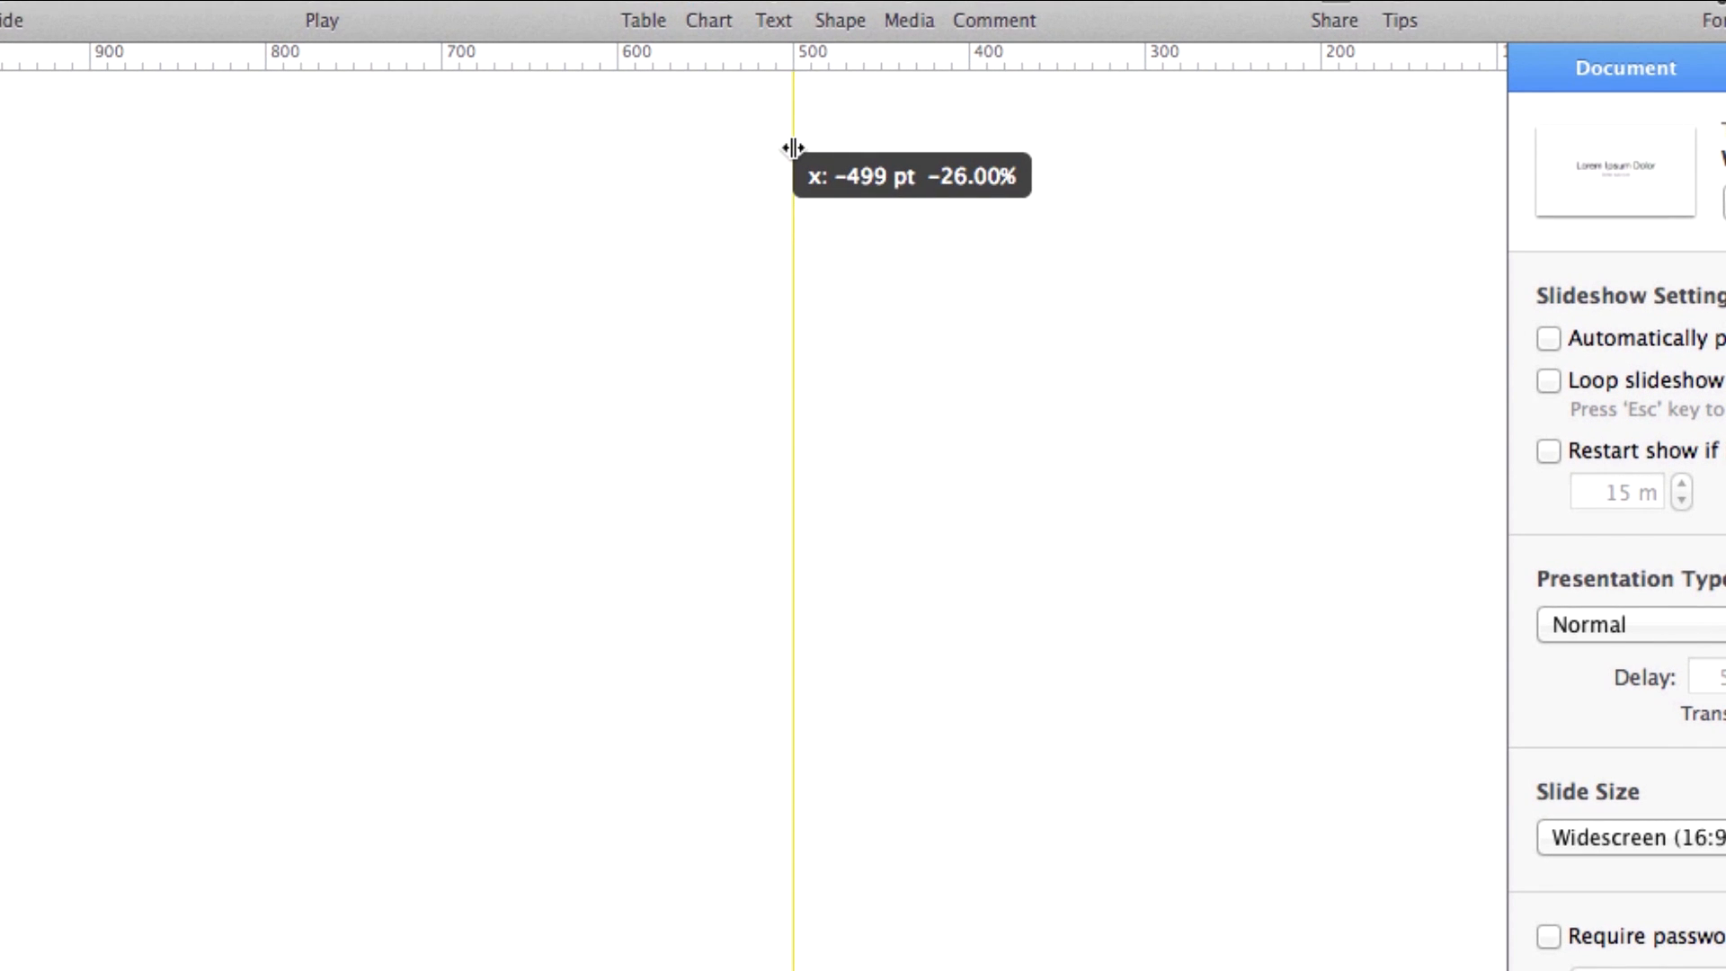
pyautogui.moveTo(793, 148); pyautogui.dragTo(795, 147)
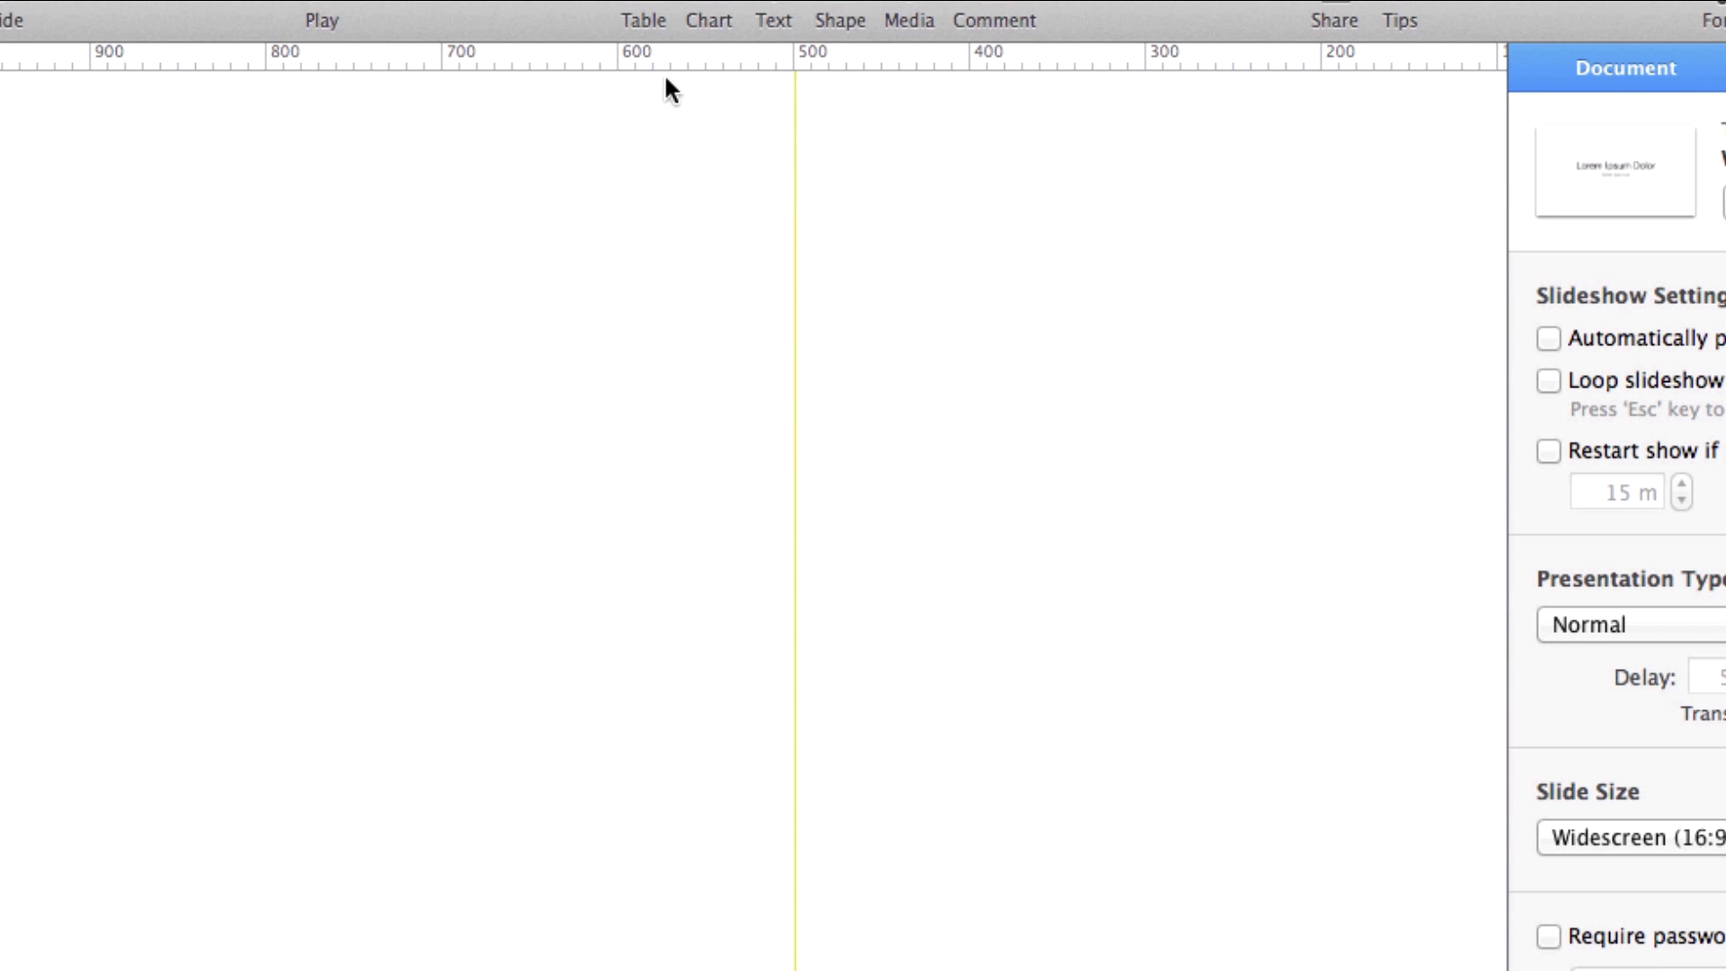
pyautogui.moveTo(645, 57); pyautogui.dragTo(50, 144)
pyautogui.scroll(-3, 369, 701)
pyautogui.moveTo(258, 63); pyautogui.dragTo(239, 898)
pyautogui.moveTo(7, 238); pyautogui.dragTo(699, 150)
pyautogui.click(99, 101)
pyautogui.click(137, 154)
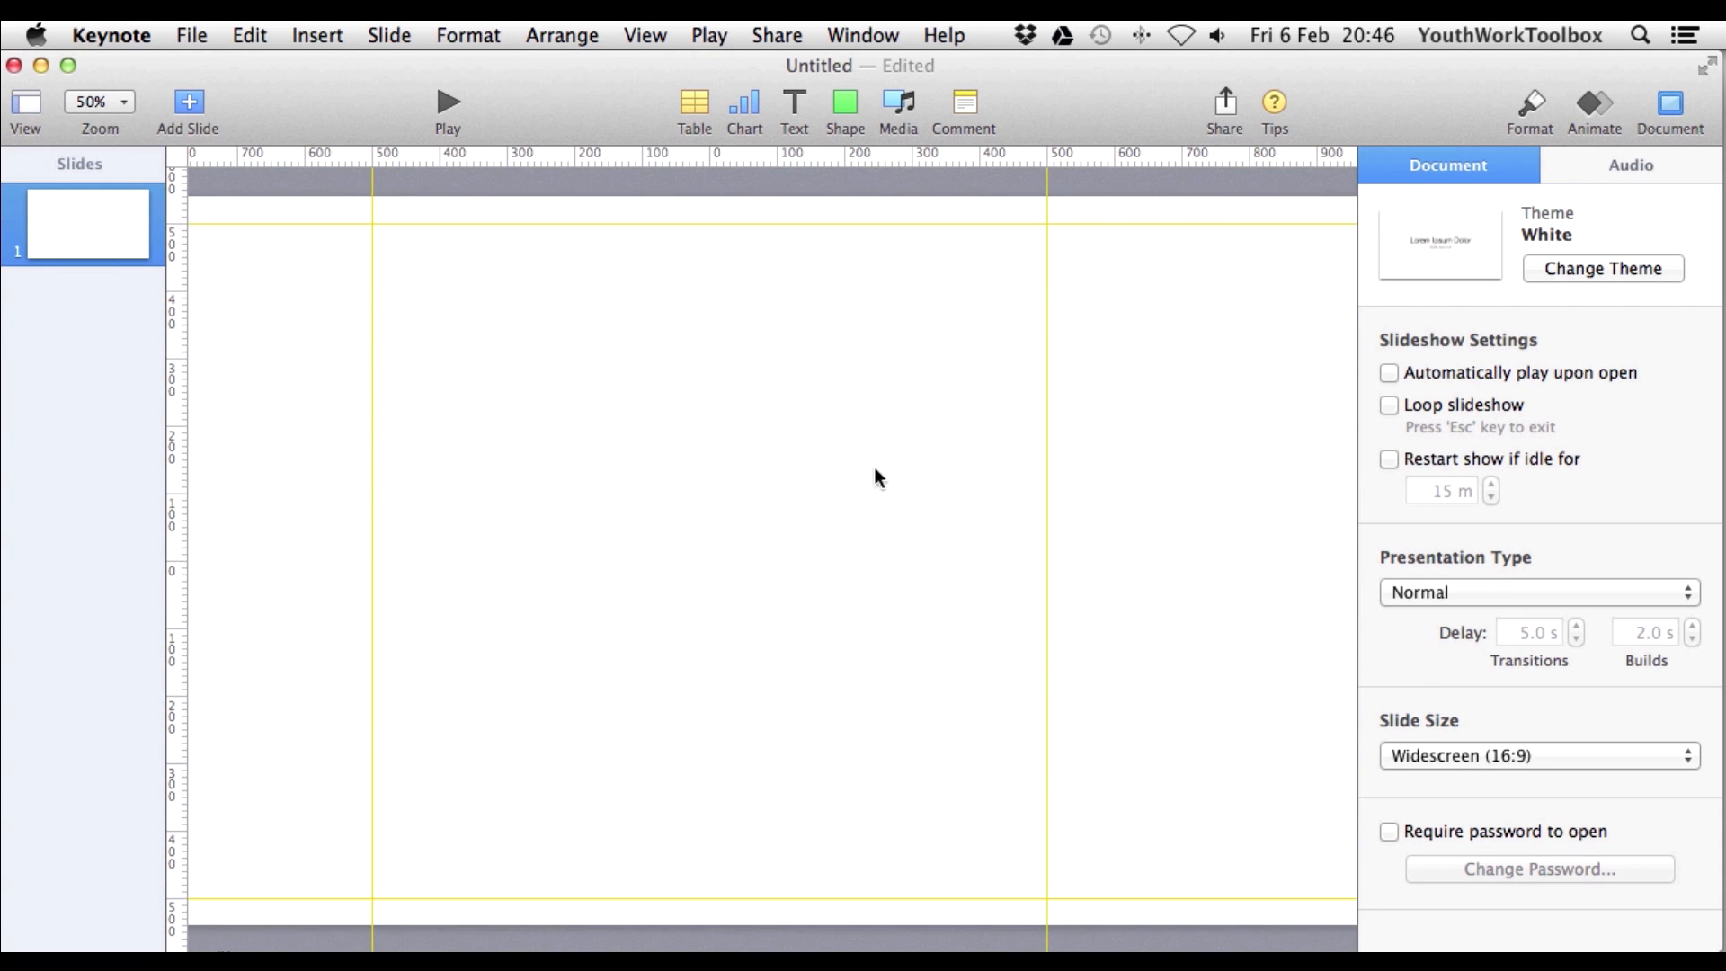
# Insert a rounded square, stretch it to the four guides, and reduce its corner radius to about 69 pt.
pyautogui.click(845, 101)
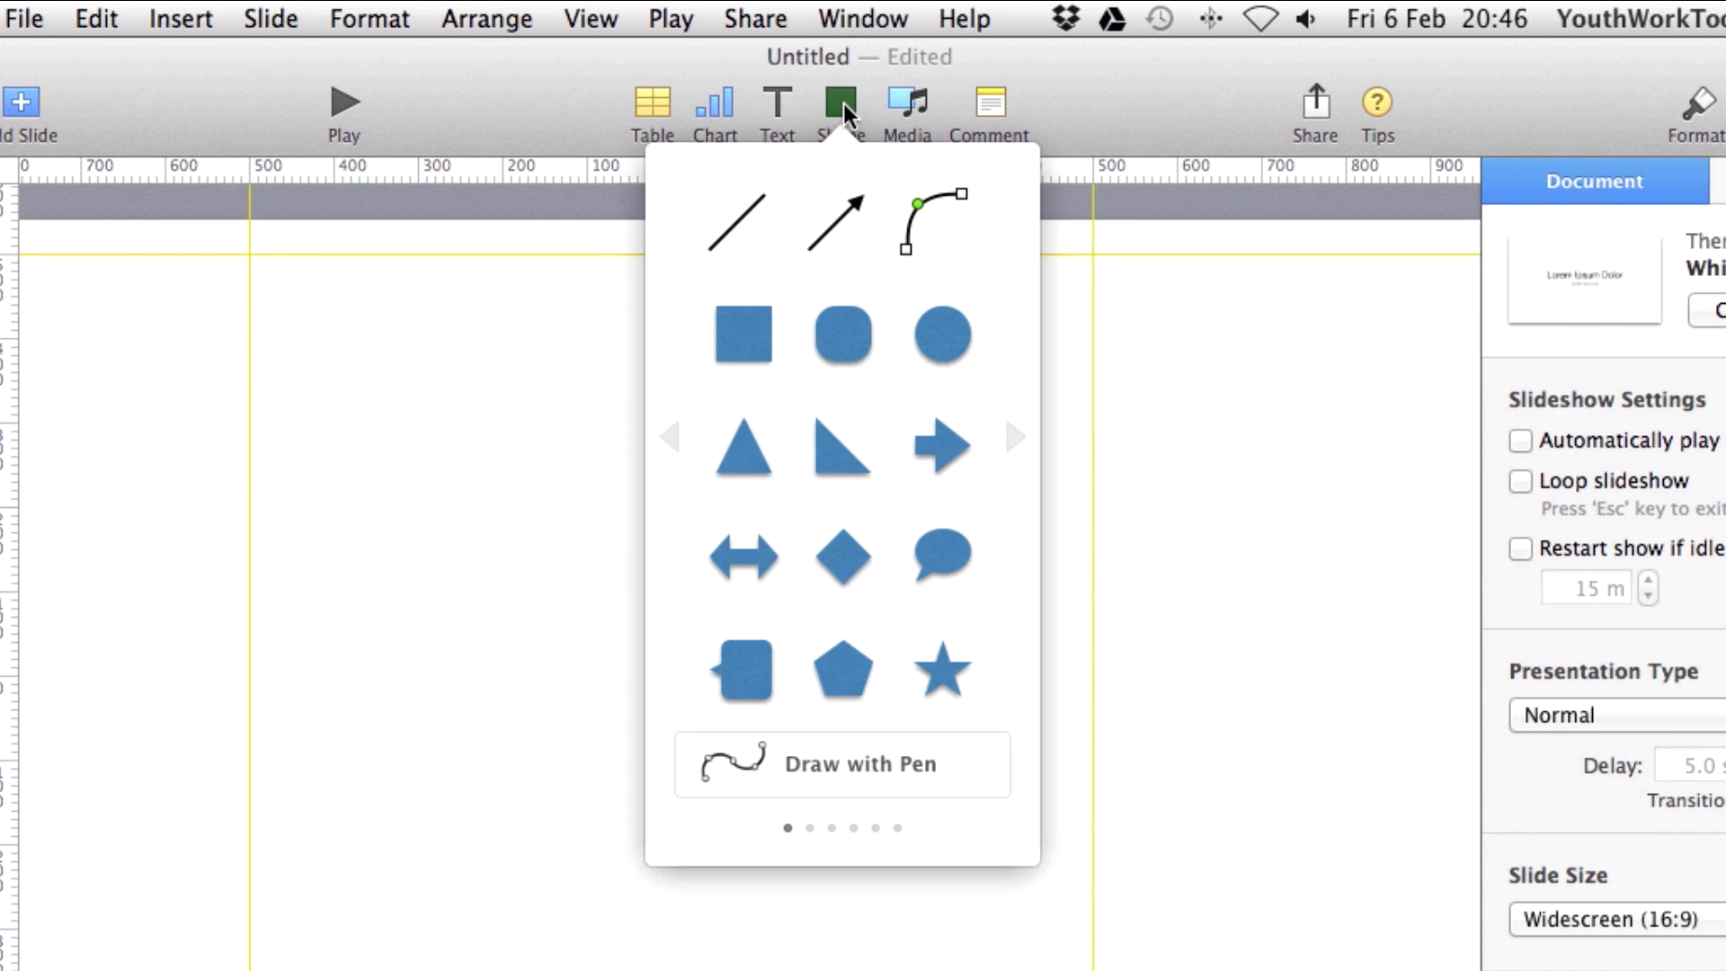
pyautogui.click(840, 338)
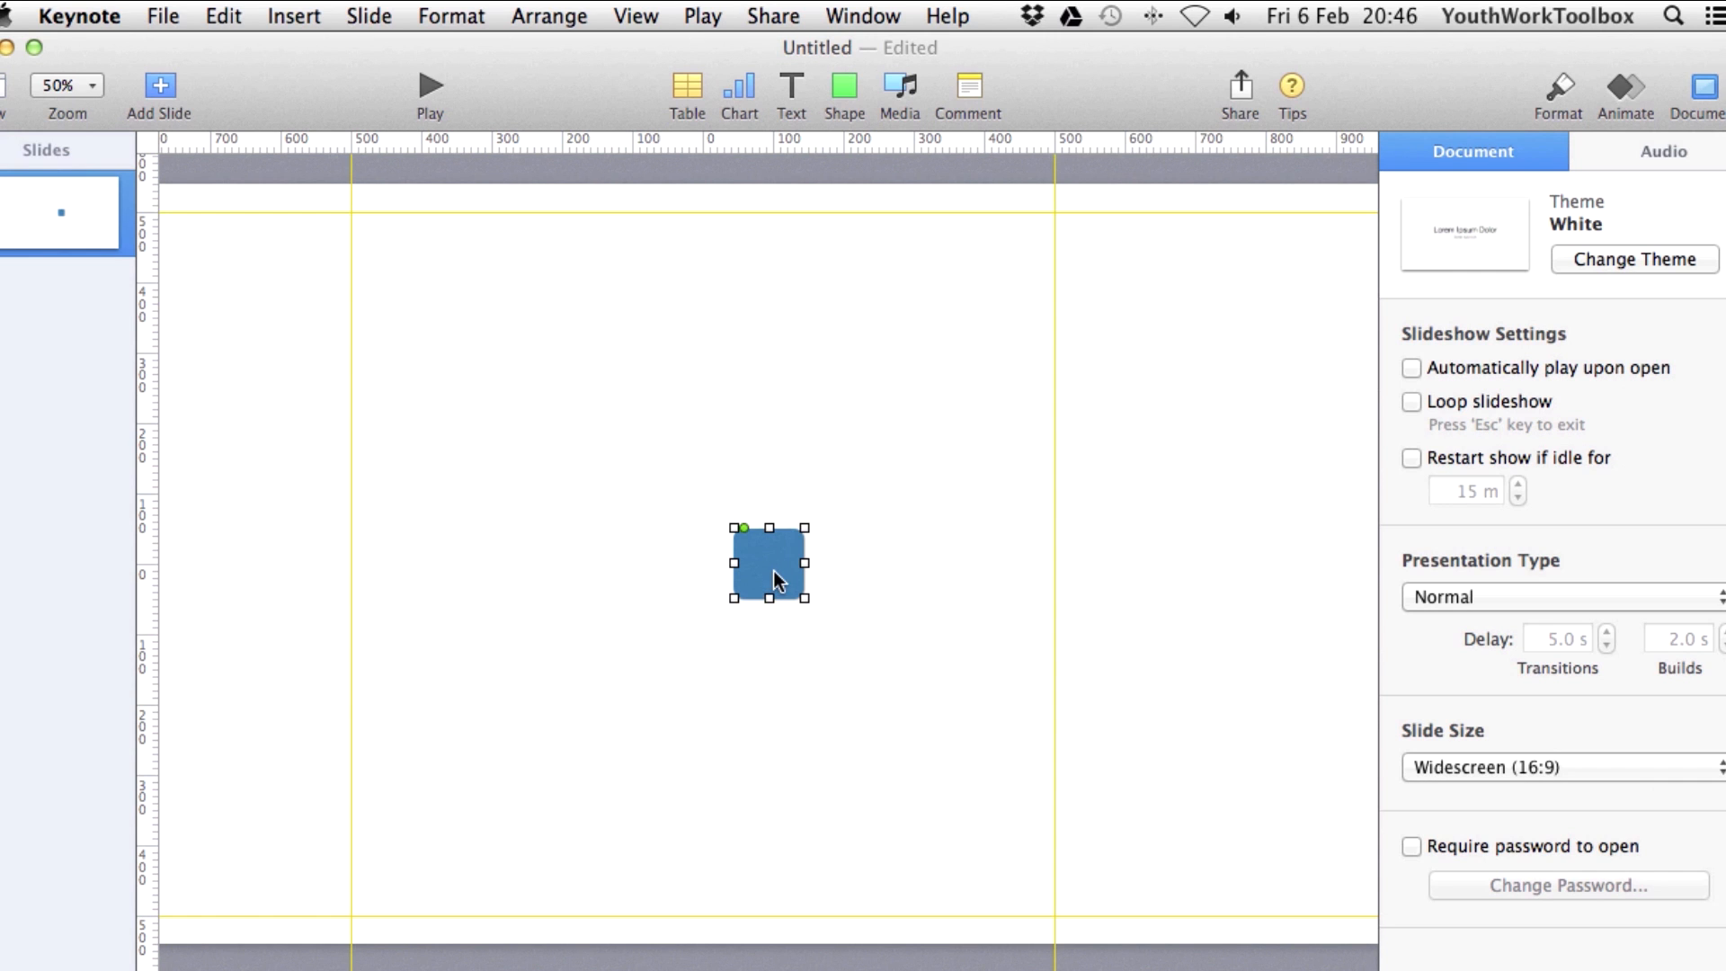
pyautogui.moveTo(805, 528); pyautogui.dragTo(1053, 205)
pyautogui.moveTo(732, 598); pyautogui.dragTo(356, 914)
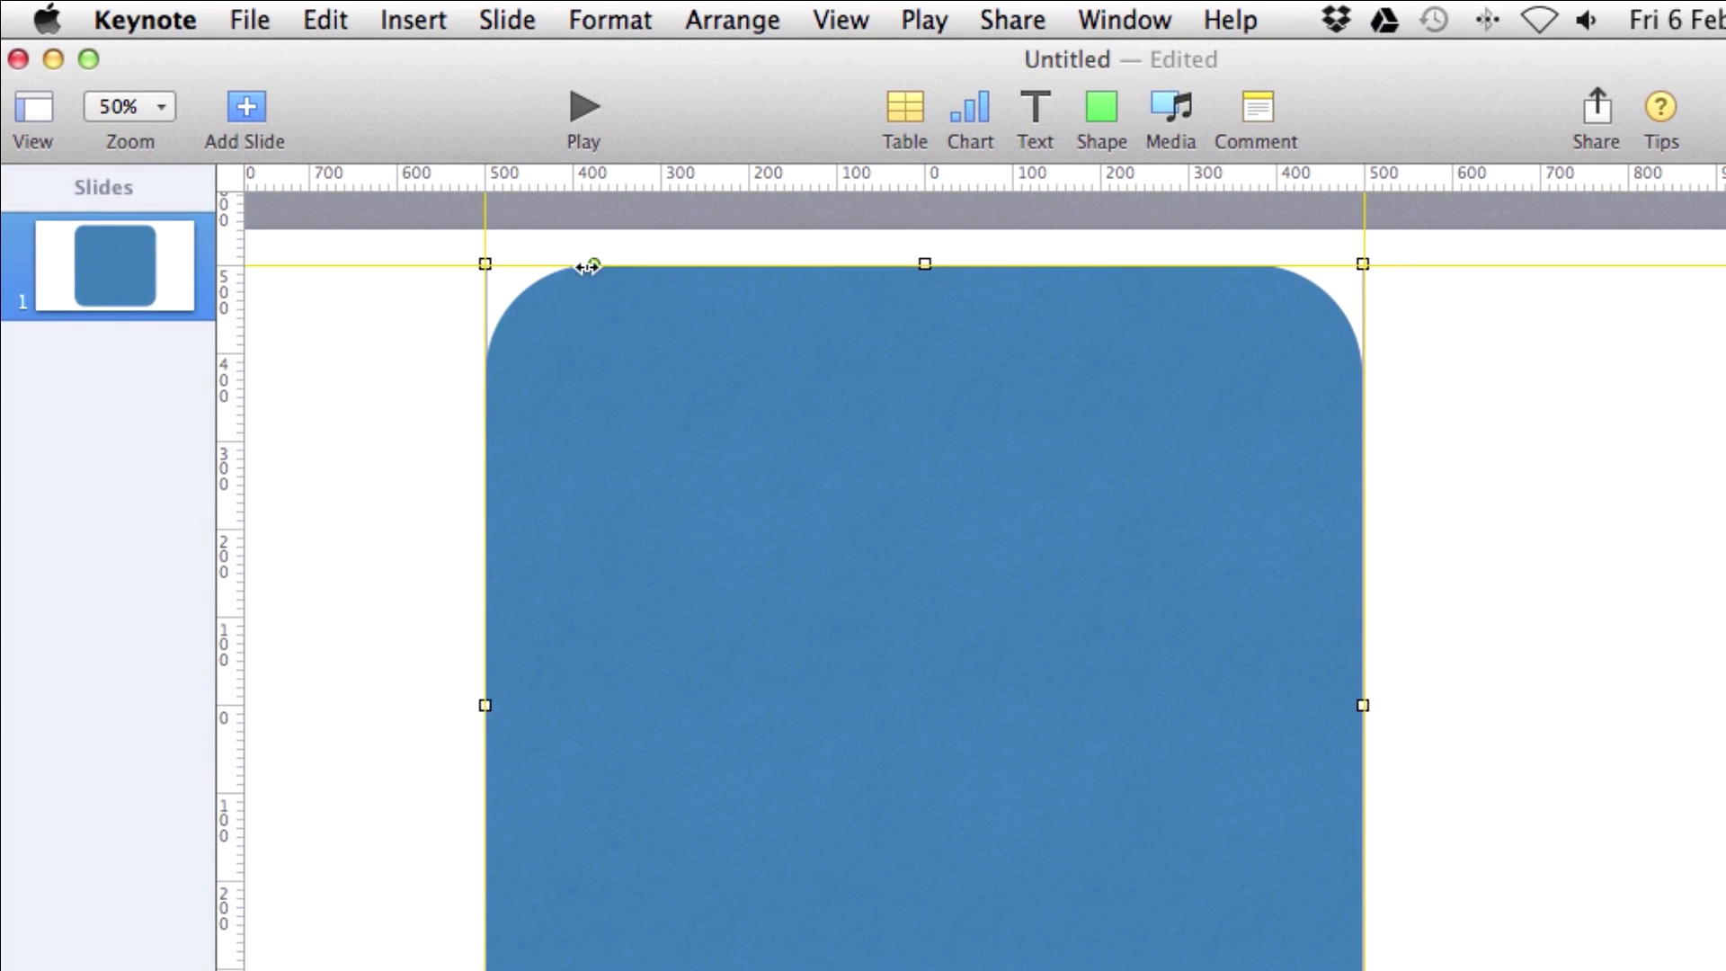
pyautogui.moveTo(589, 266); pyautogui.dragTo(544, 265)
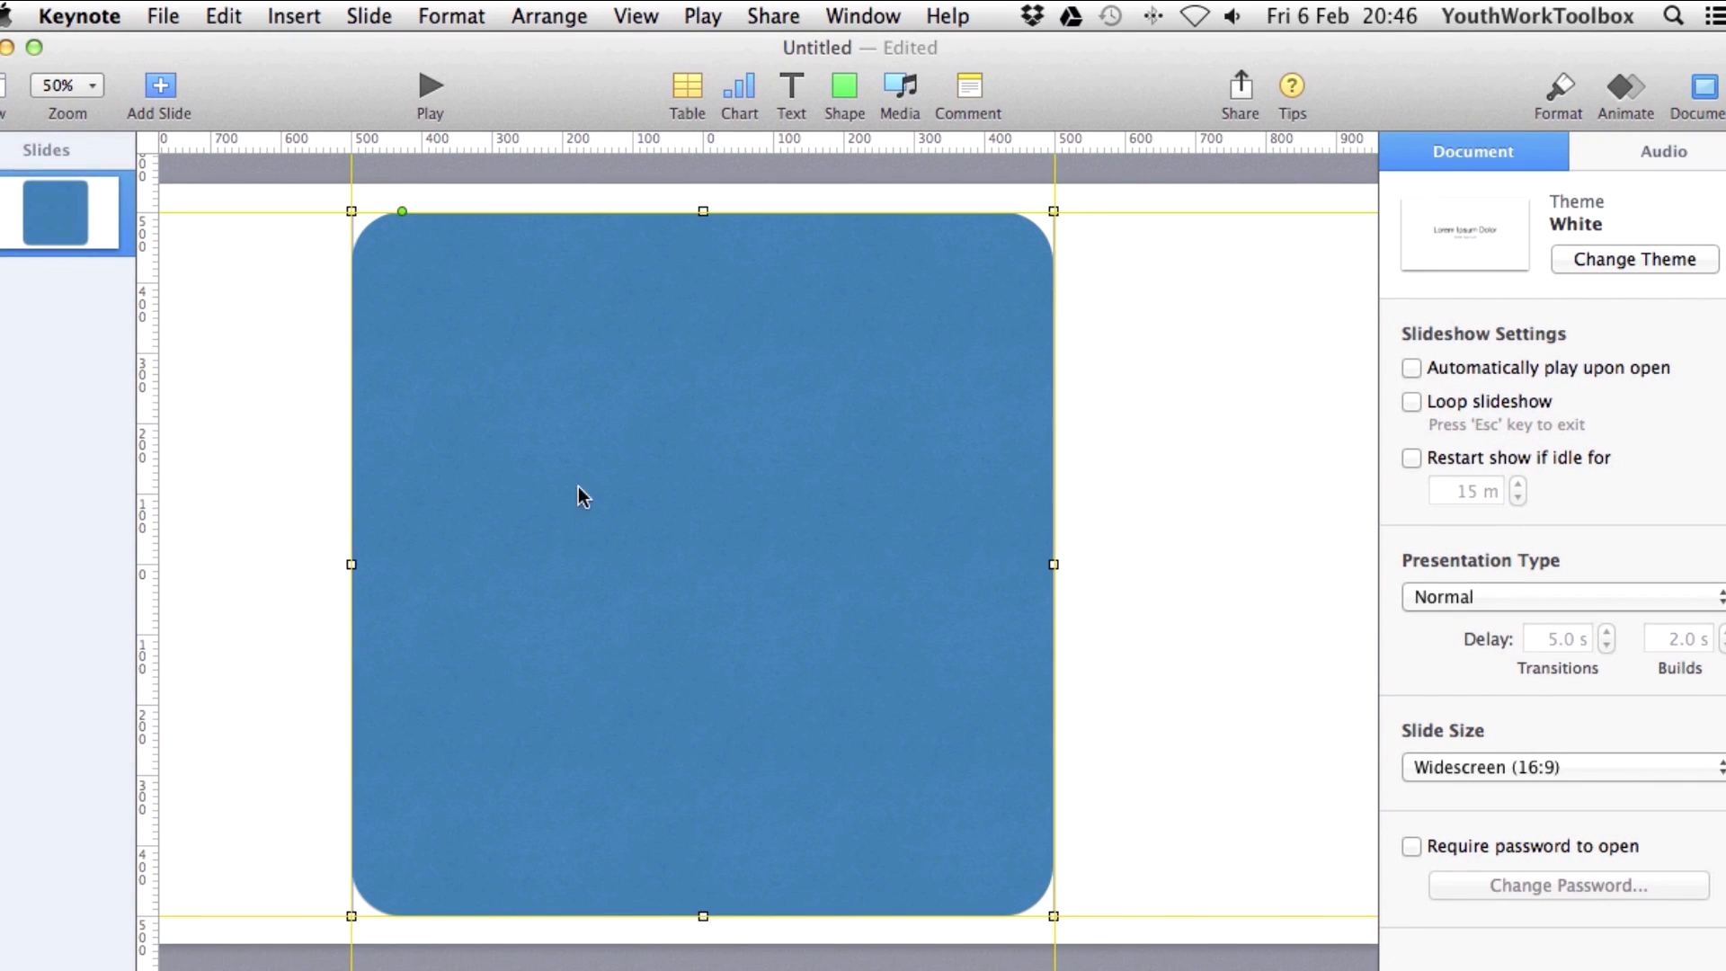
# Fill the square with red, choosing FF0000 from the web-safe colour list.
pyautogui.click(1558, 90)
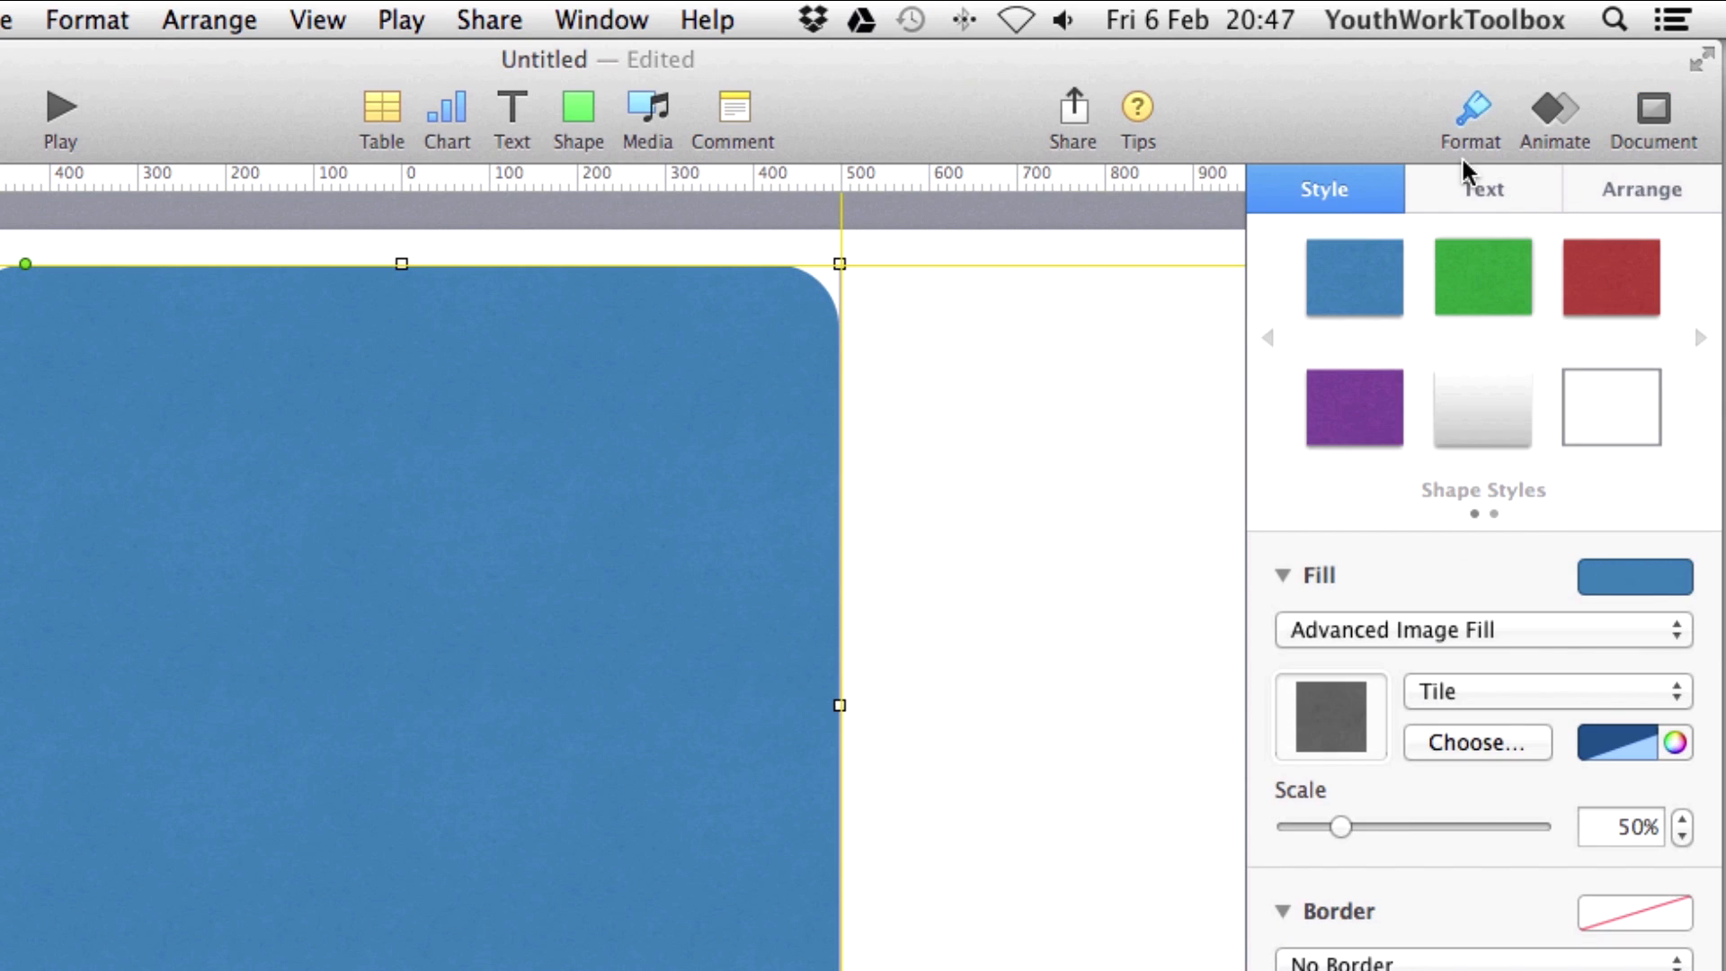
pyautogui.click(1645, 585)
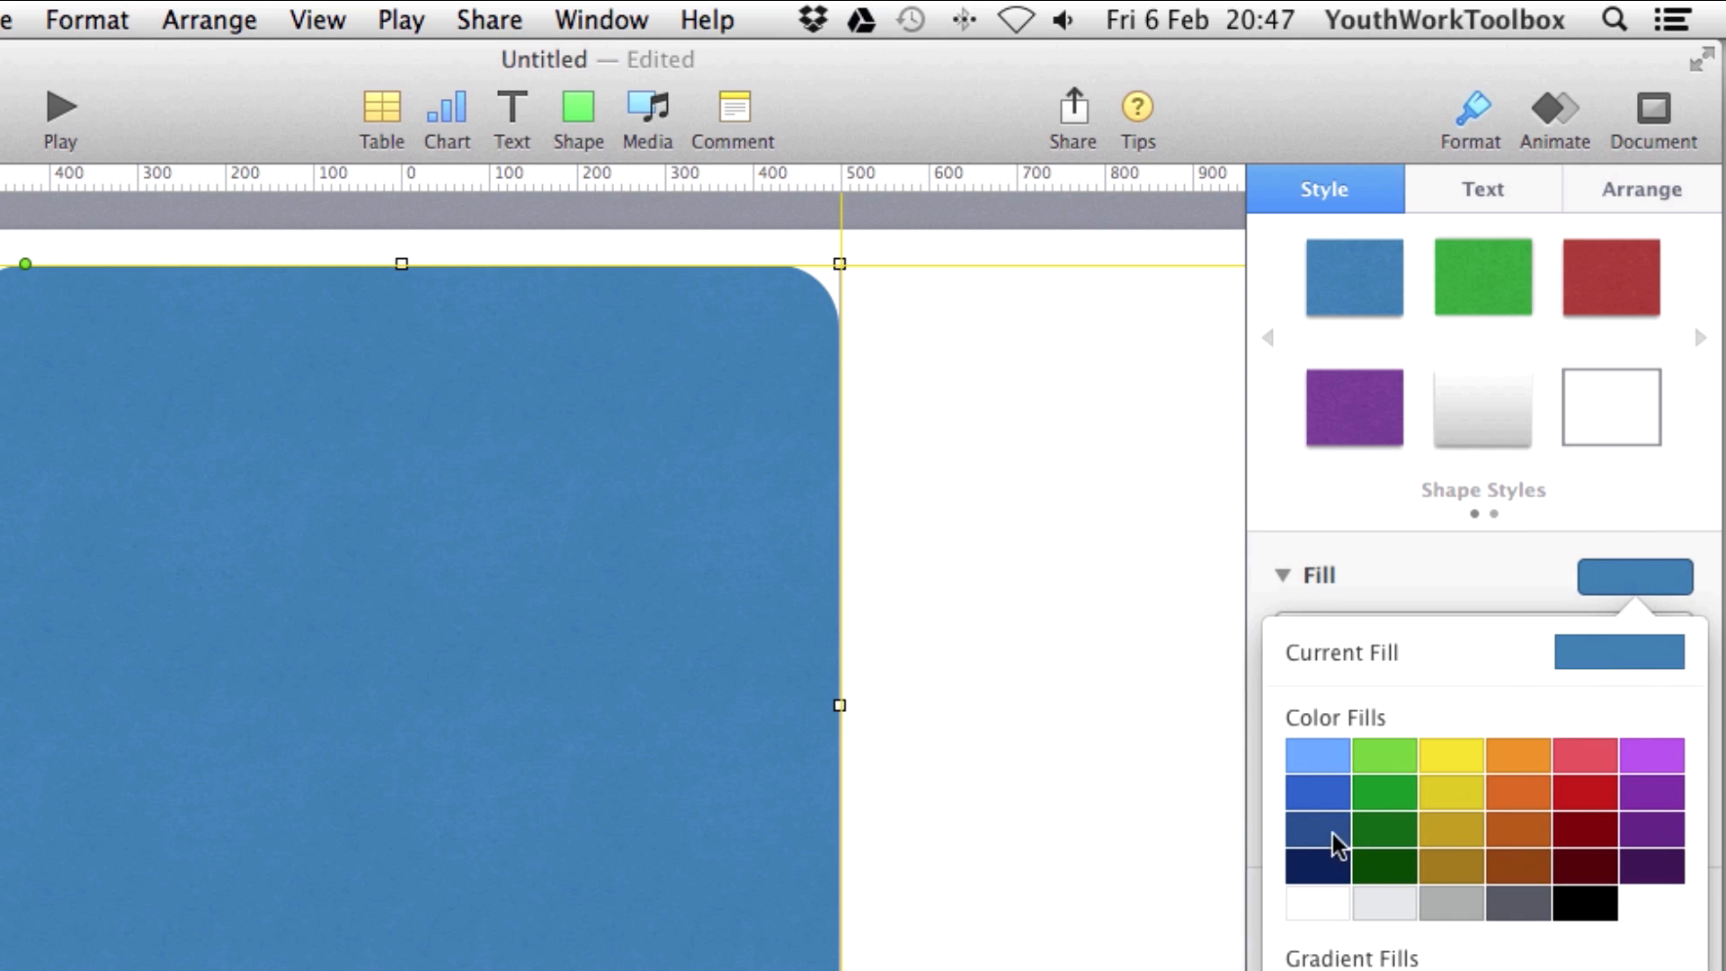
pyautogui.click(1591, 798)
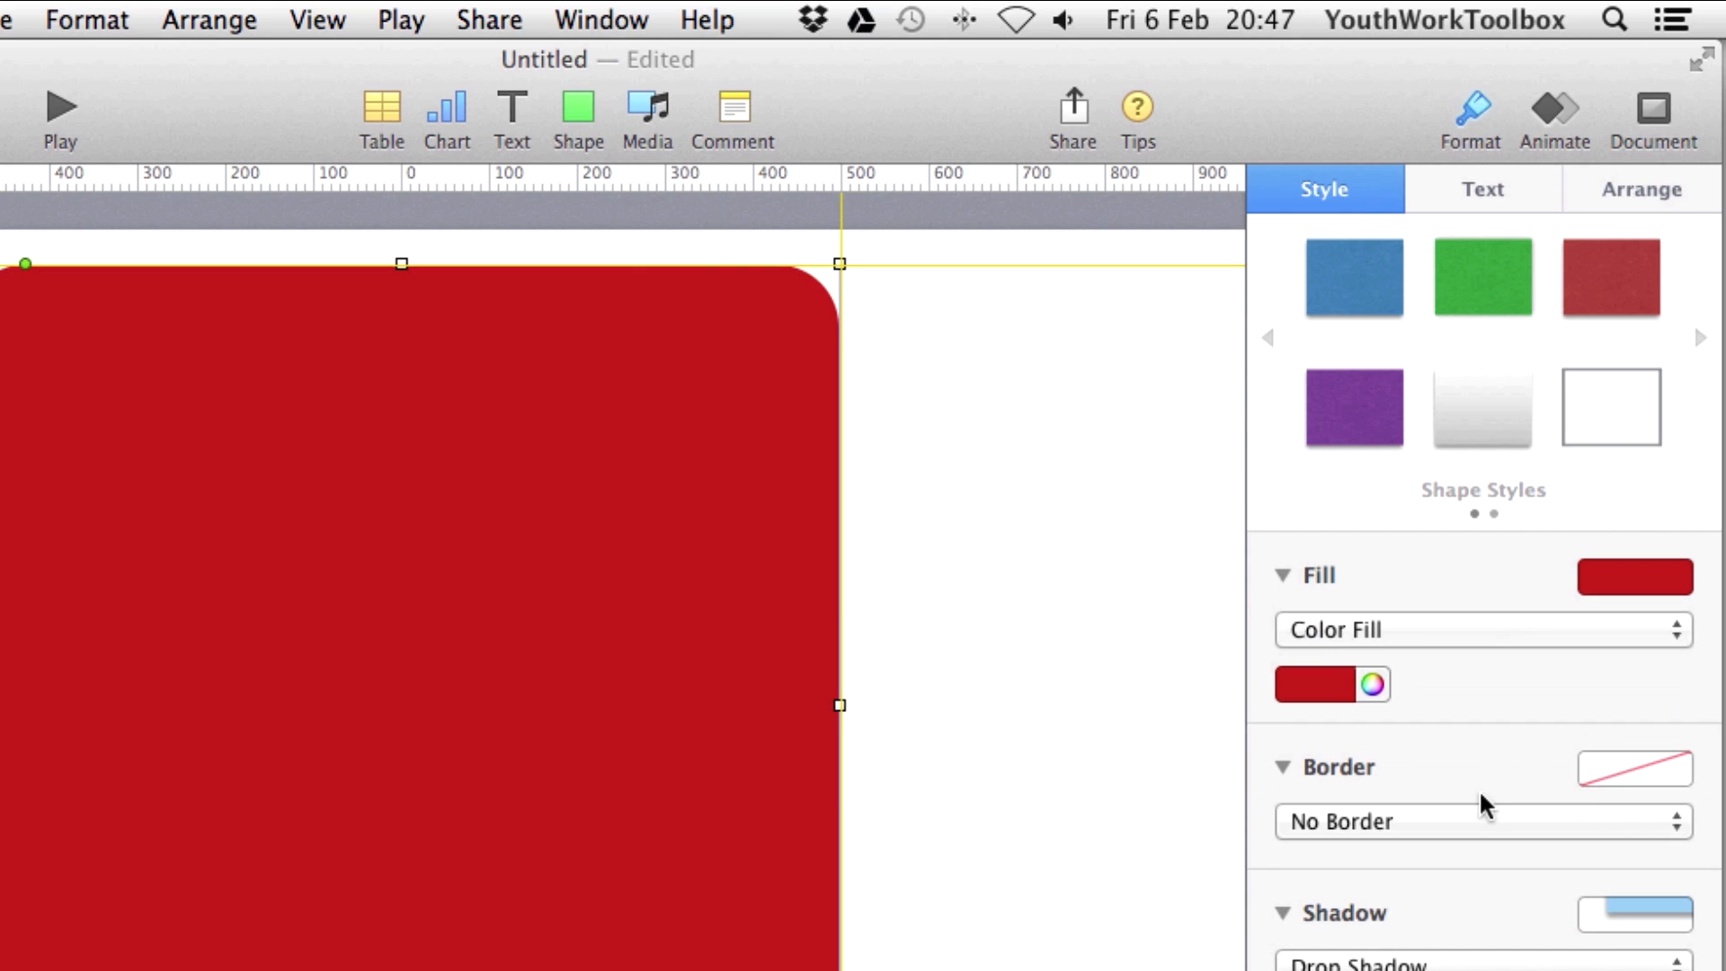
pyautogui.click(1375, 690)
pyautogui.click(957, 667)
pyautogui.click(1209, 690)
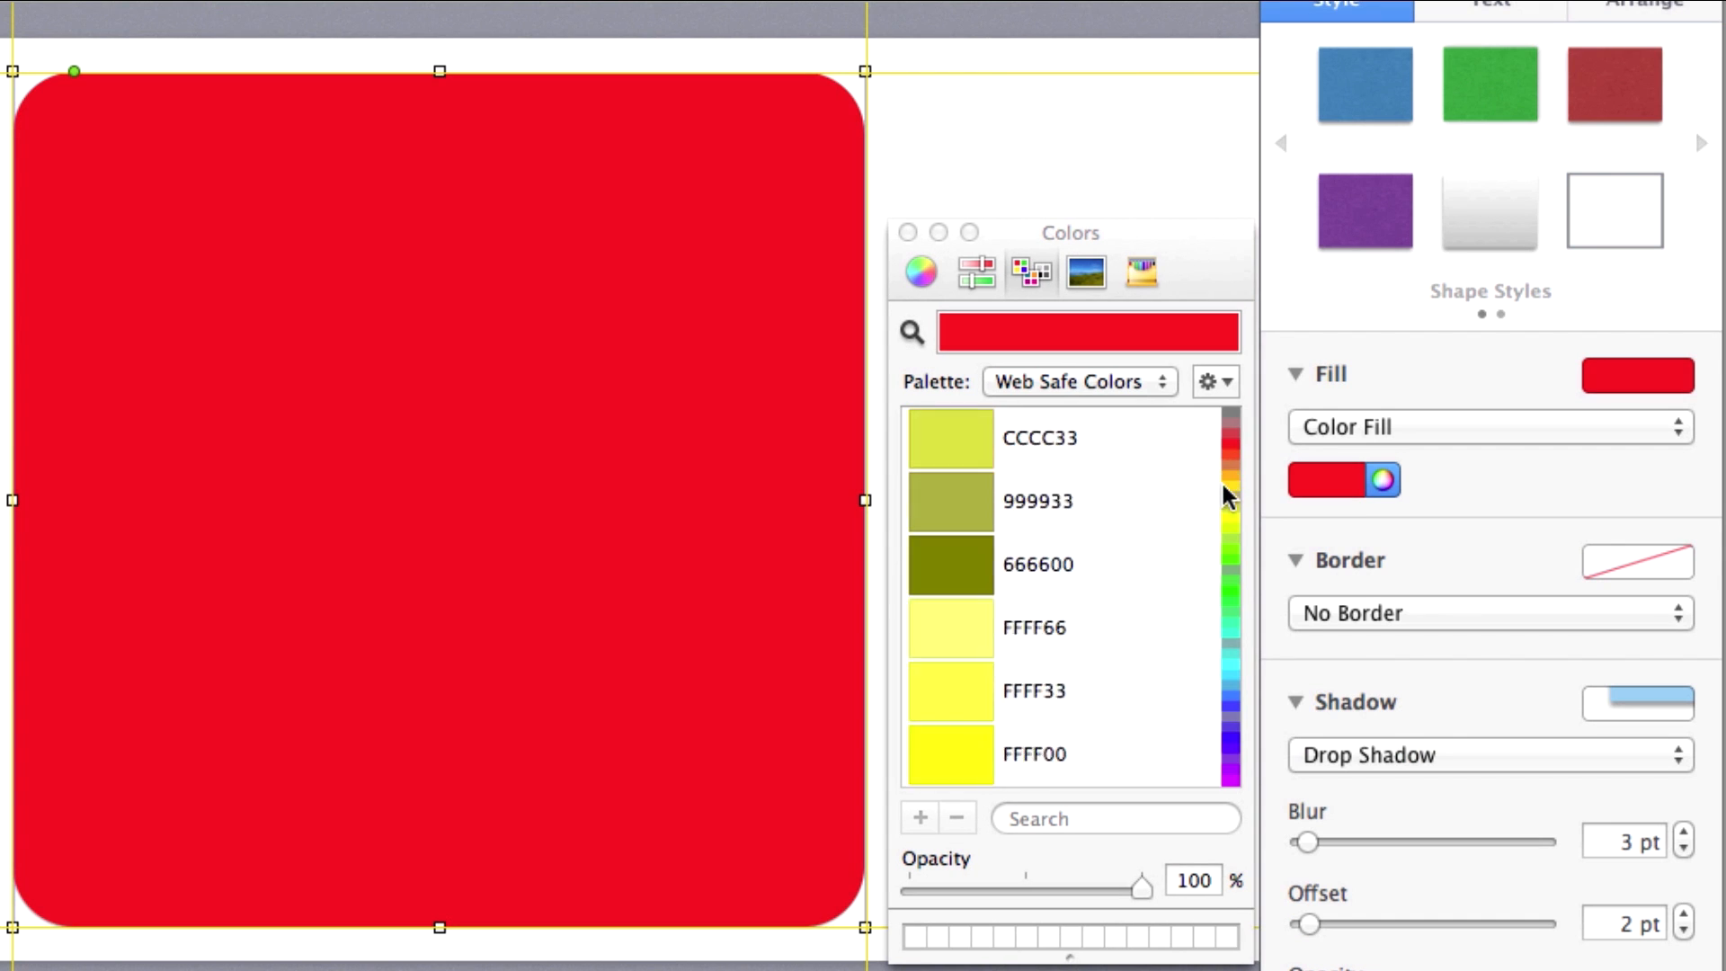
# Edit the hex-code search in the Colors window, then close it and deselect the square.
pyautogui.moveTo(1224, 486); pyautogui.dragTo(1226, 455)
pyautogui.click(1115, 816)
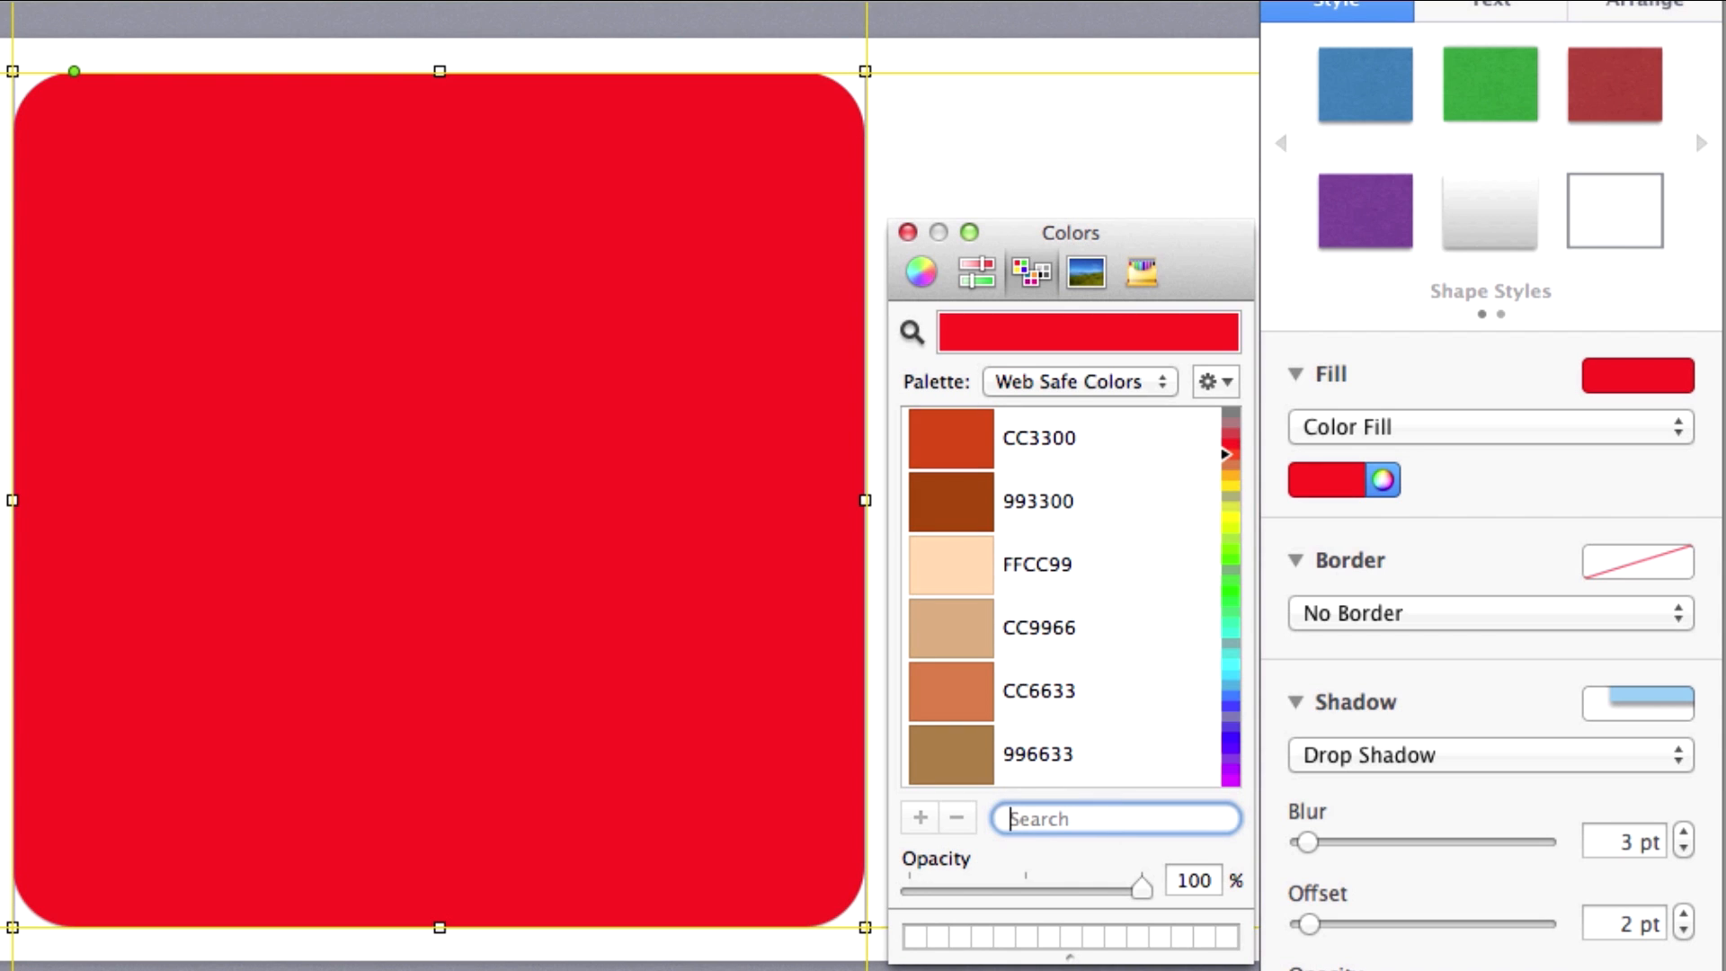
pyautogui.write('#ff6600')
pyautogui.press('super+a')
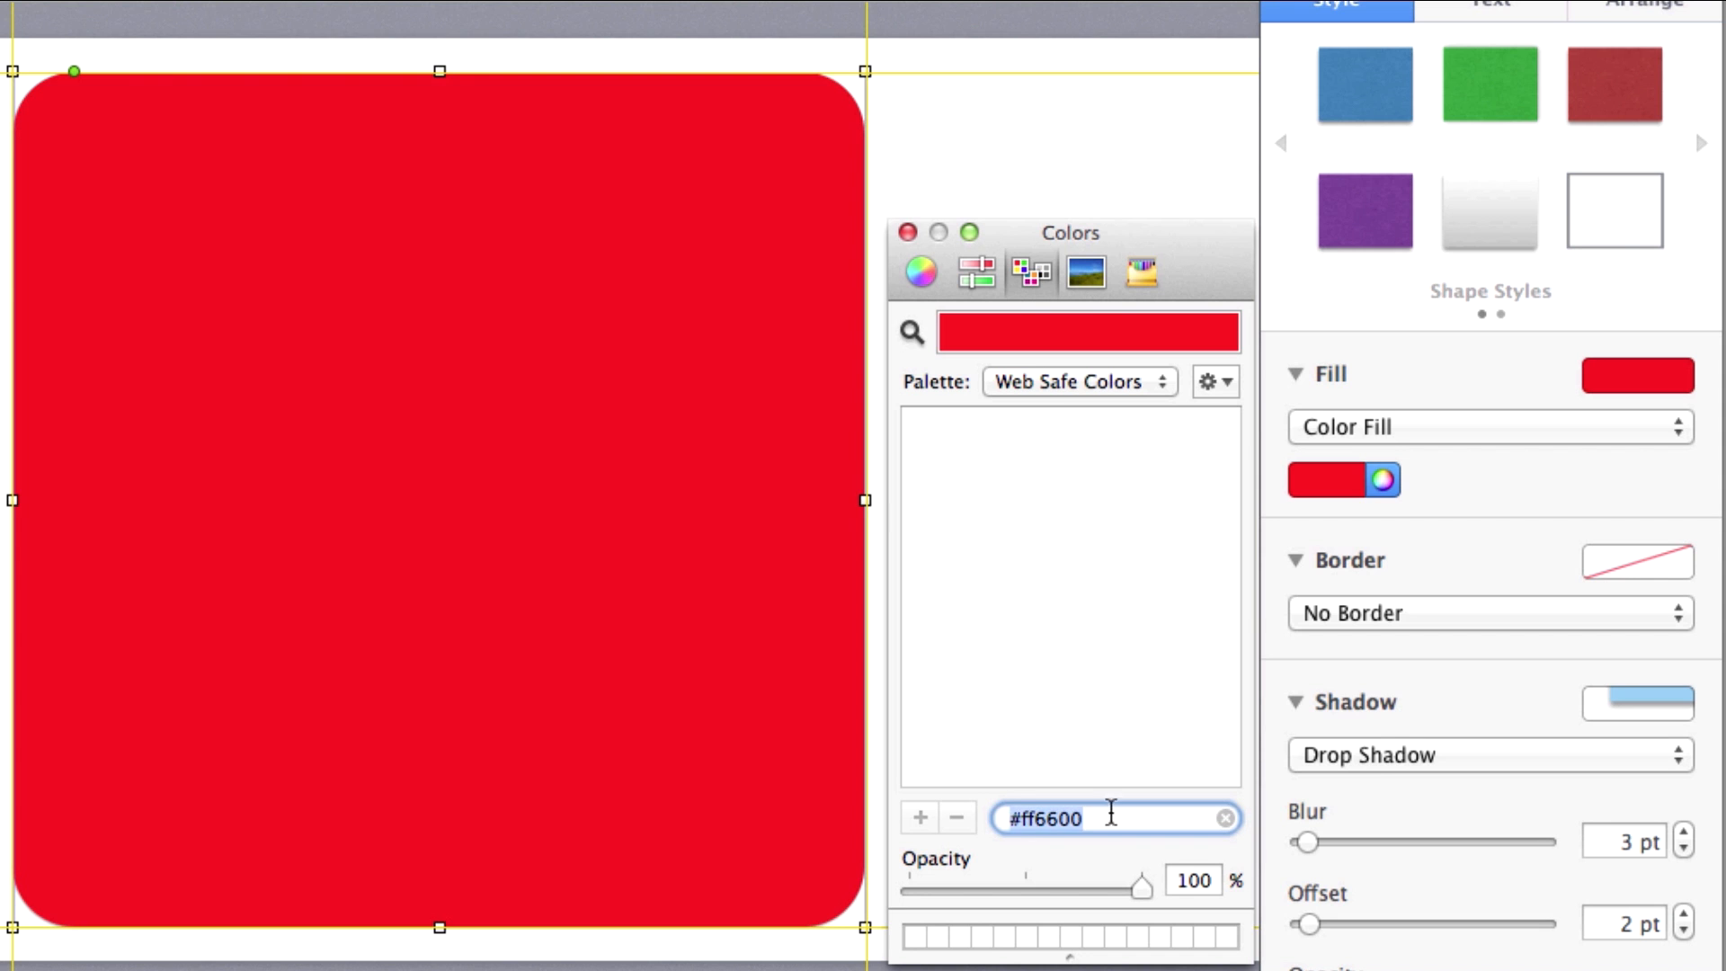
pyautogui.press('Left')
pyautogui.press('Delete')
pyautogui.press('super+a')
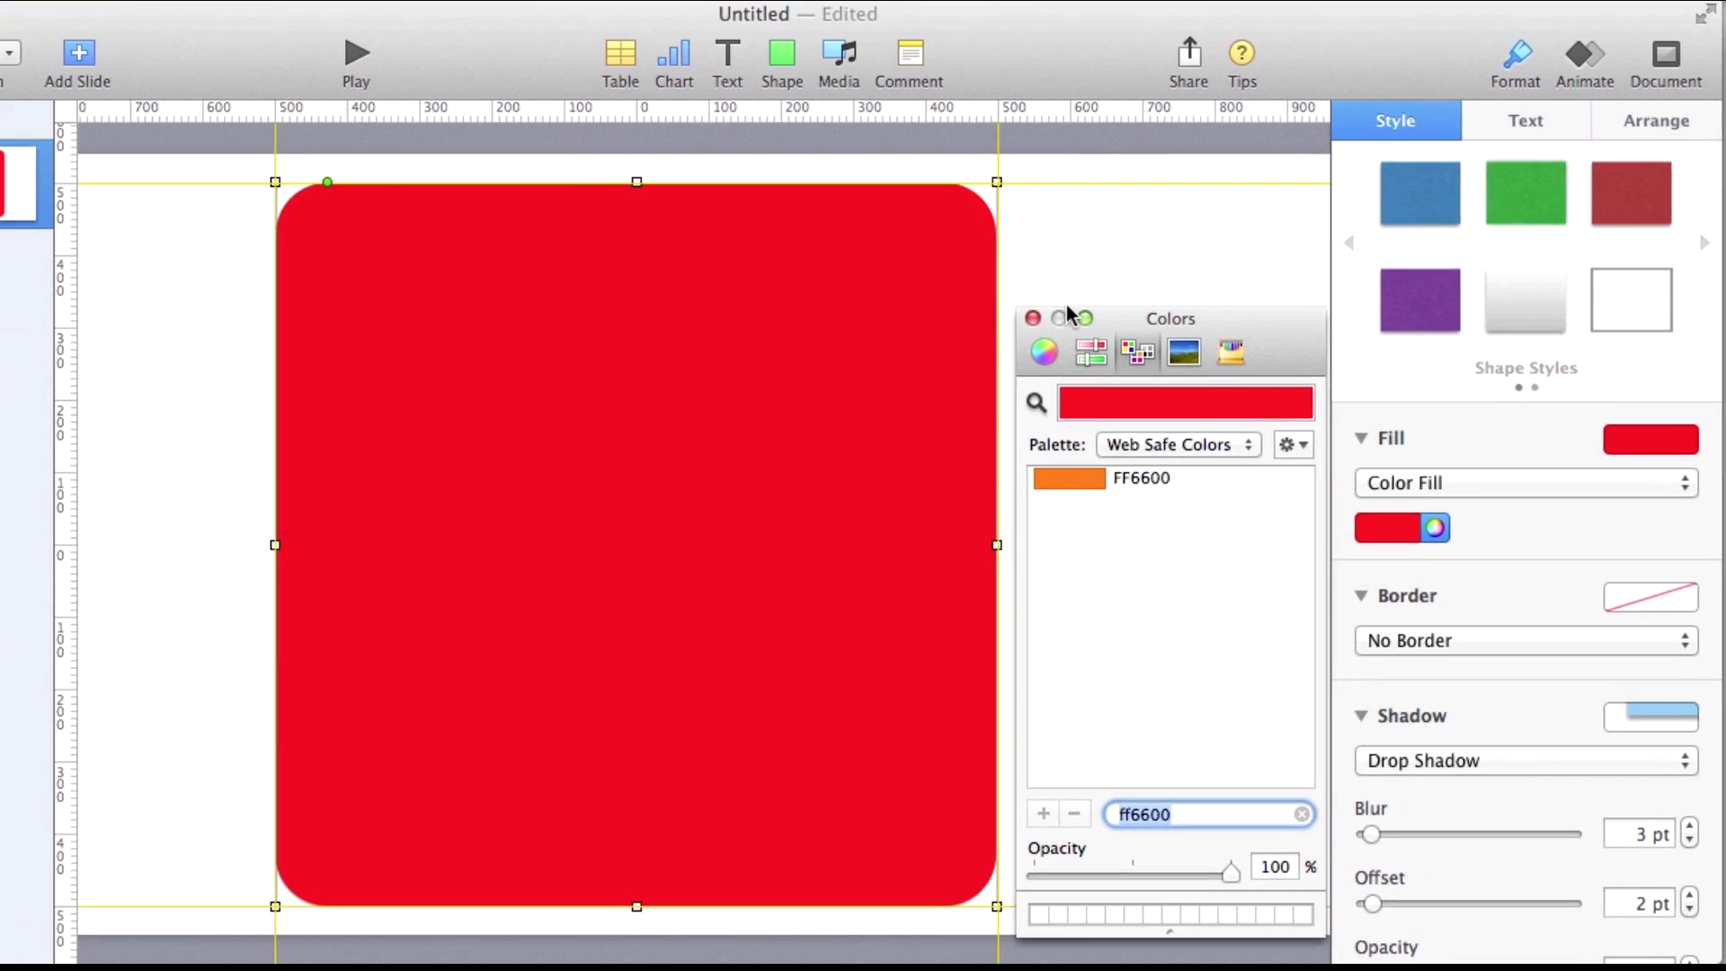
pyautogui.click(907, 232)
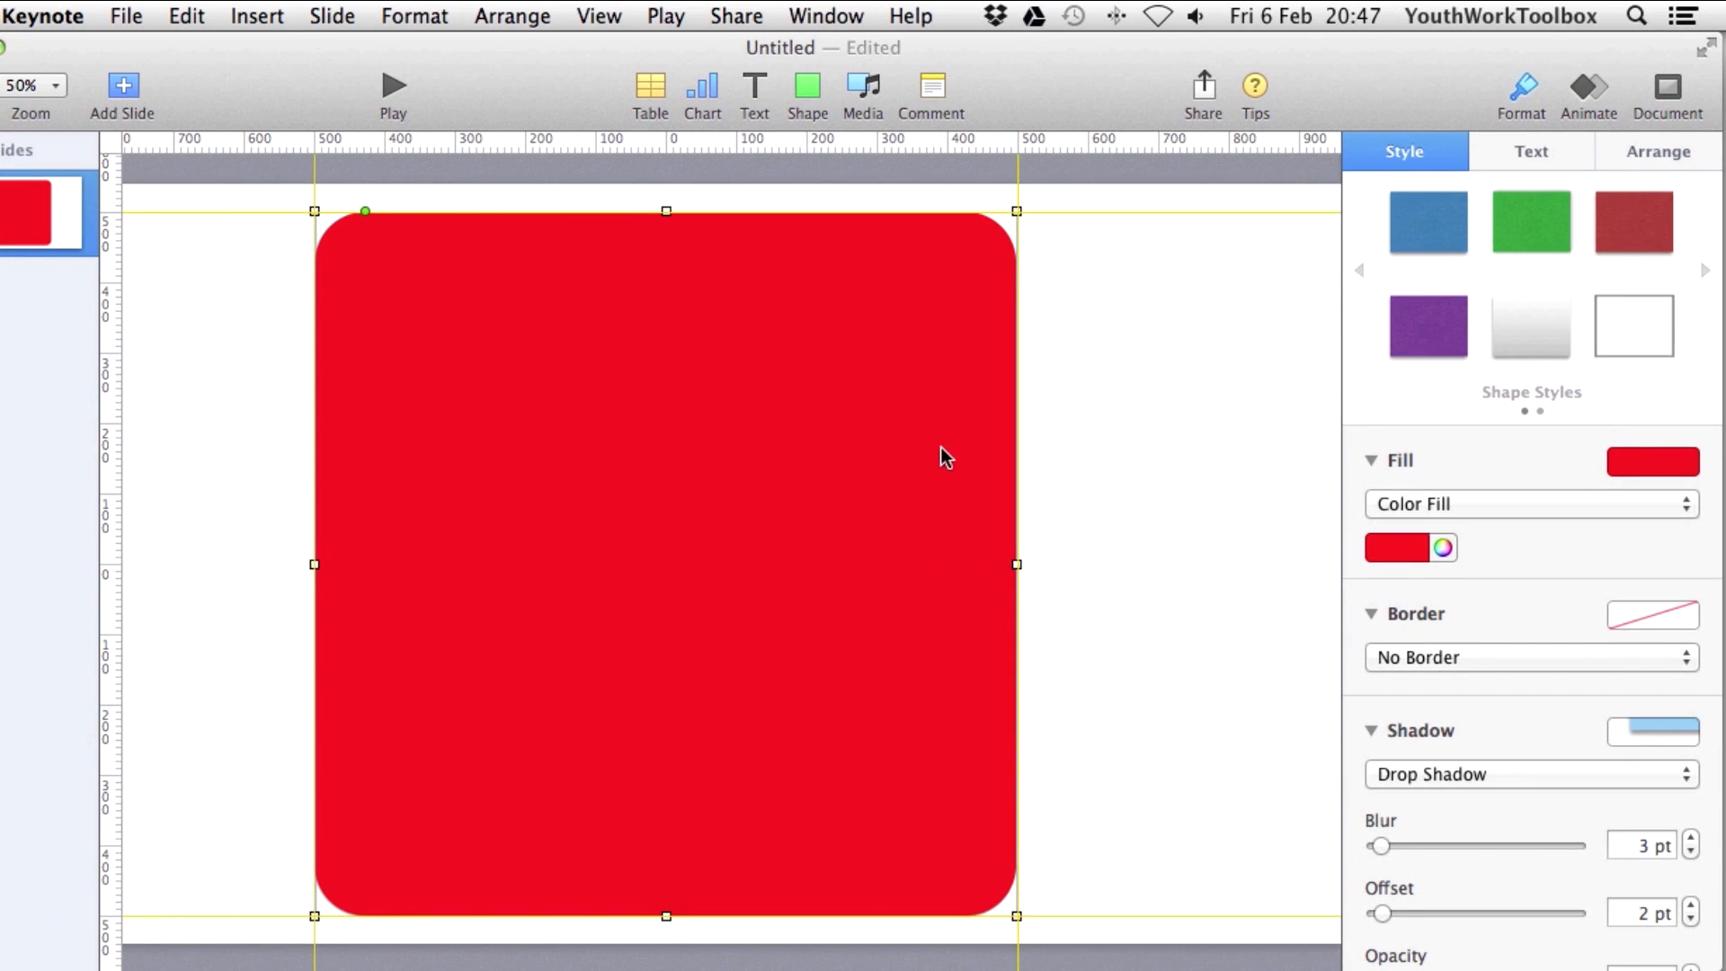
pyautogui.click(1085, 392)
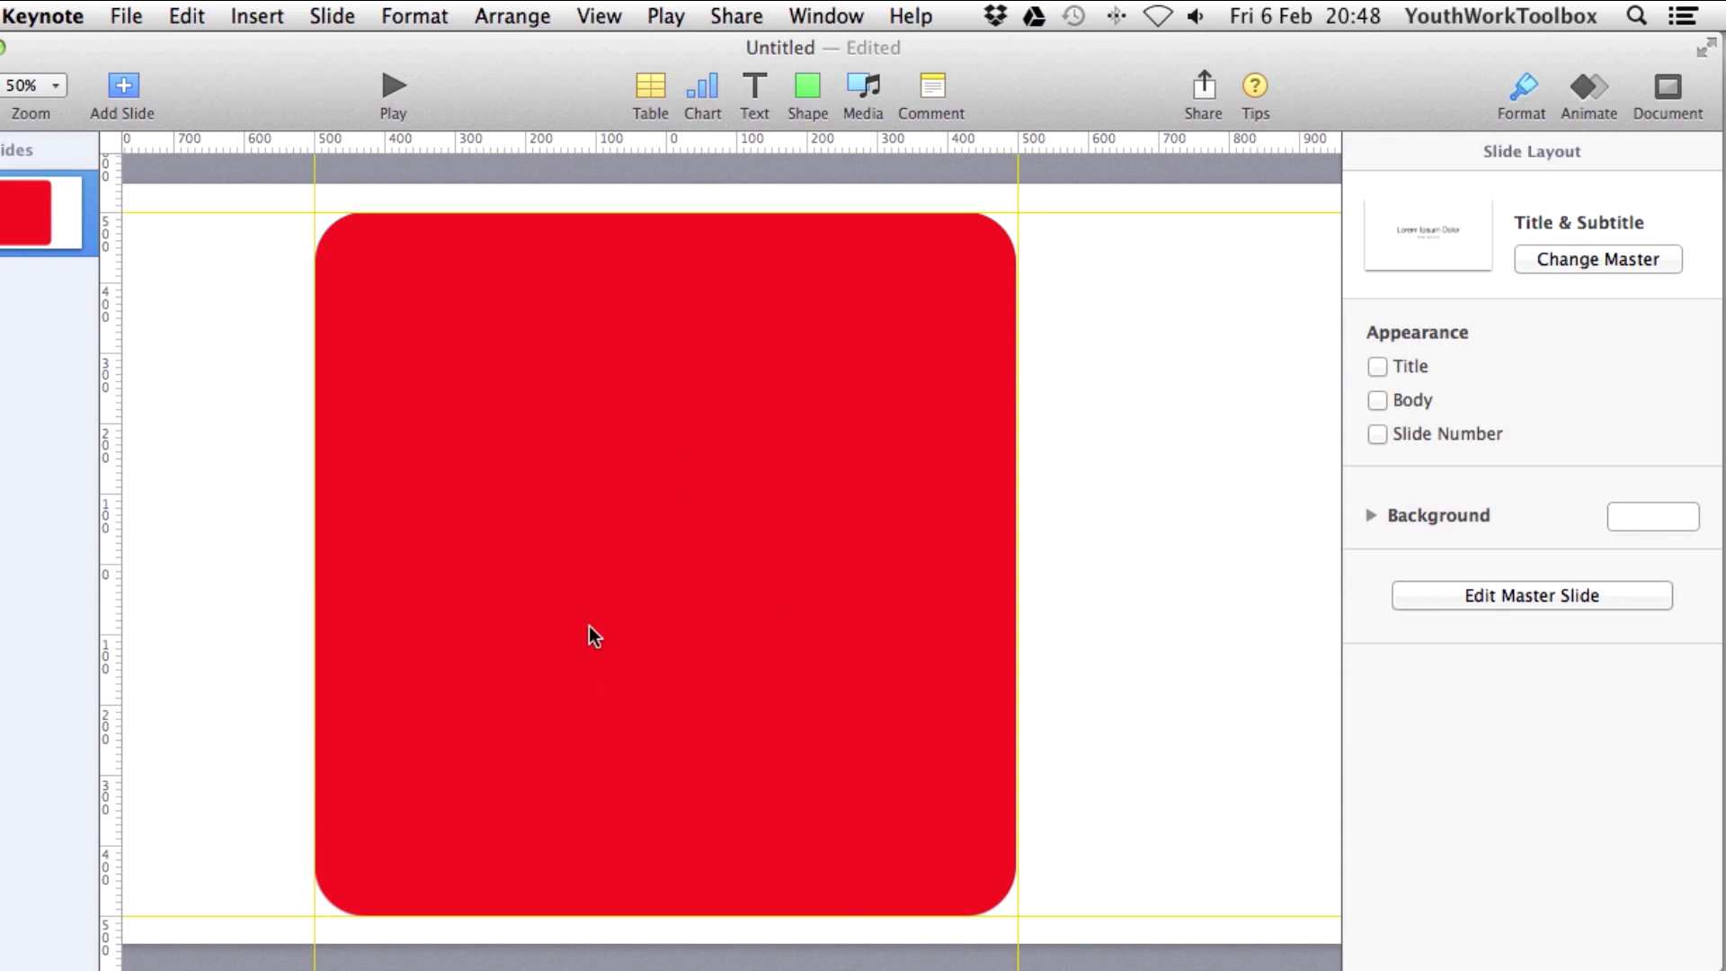
# Add two vertical and two horizontal guides at about ±400 pt inside the red square.
pyautogui.moveTo(113, 397); pyautogui.dragTo(385, 419)
pyautogui.moveTo(436, 142); pyautogui.dragTo(440, 283)
pyautogui.moveTo(106, 412); pyautogui.dragTo(948, 435)
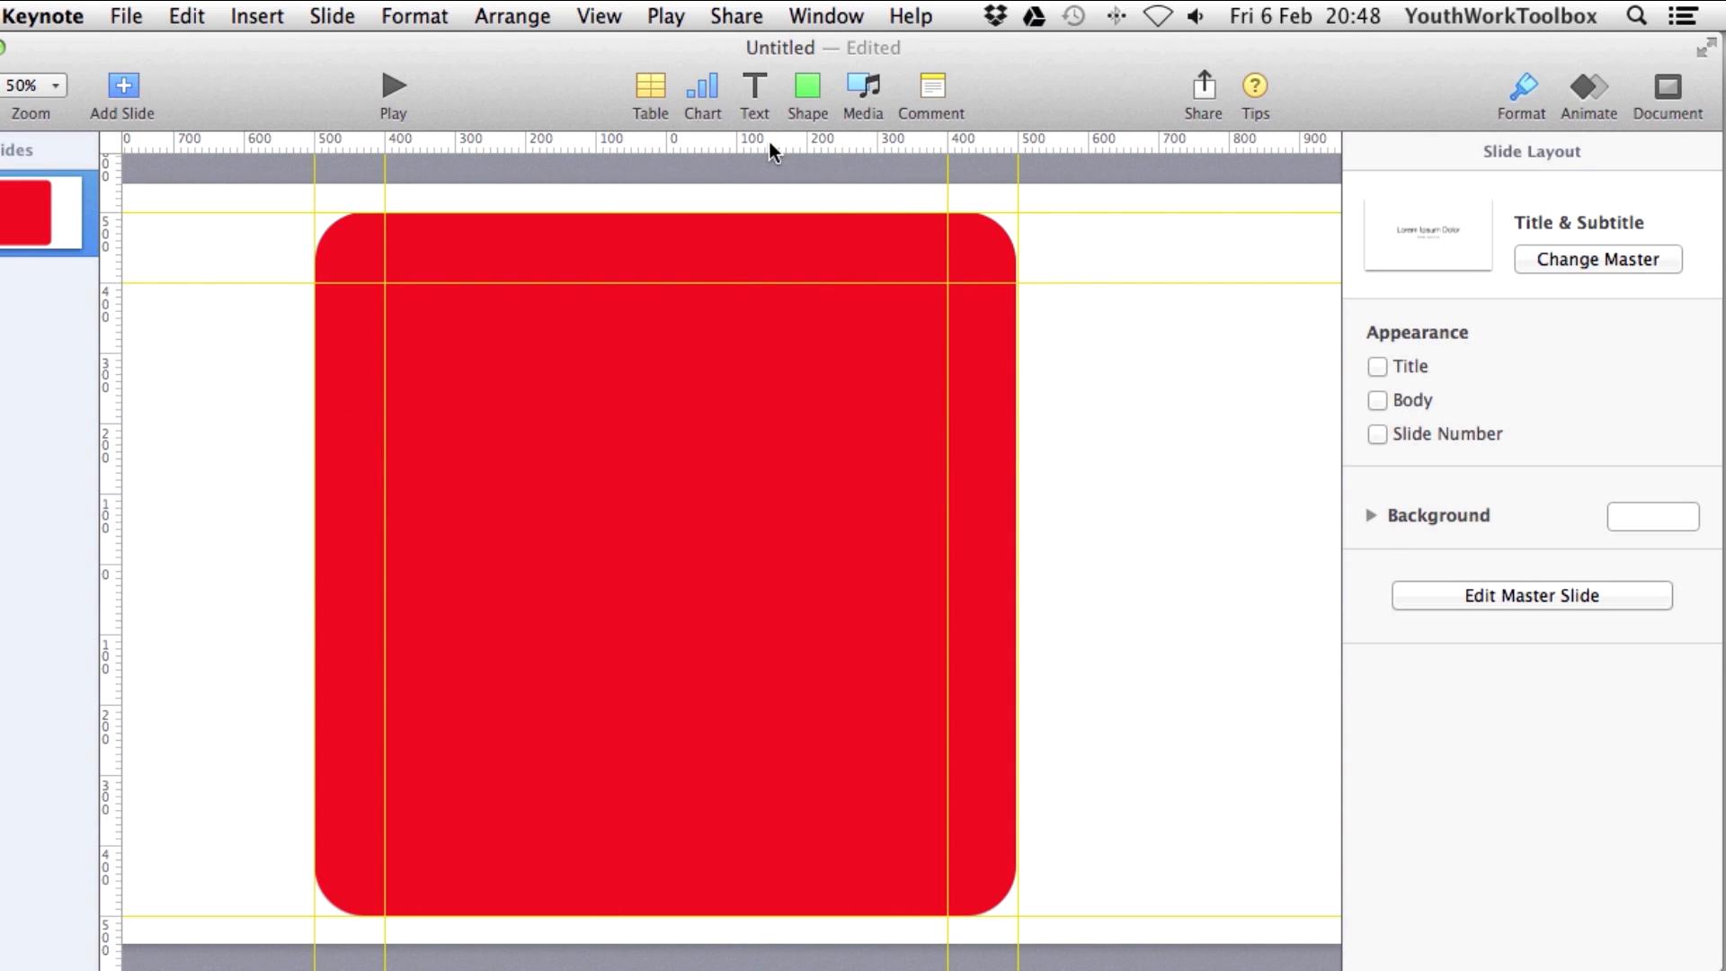
pyautogui.moveTo(771, 151); pyautogui.dragTo(758, 846)
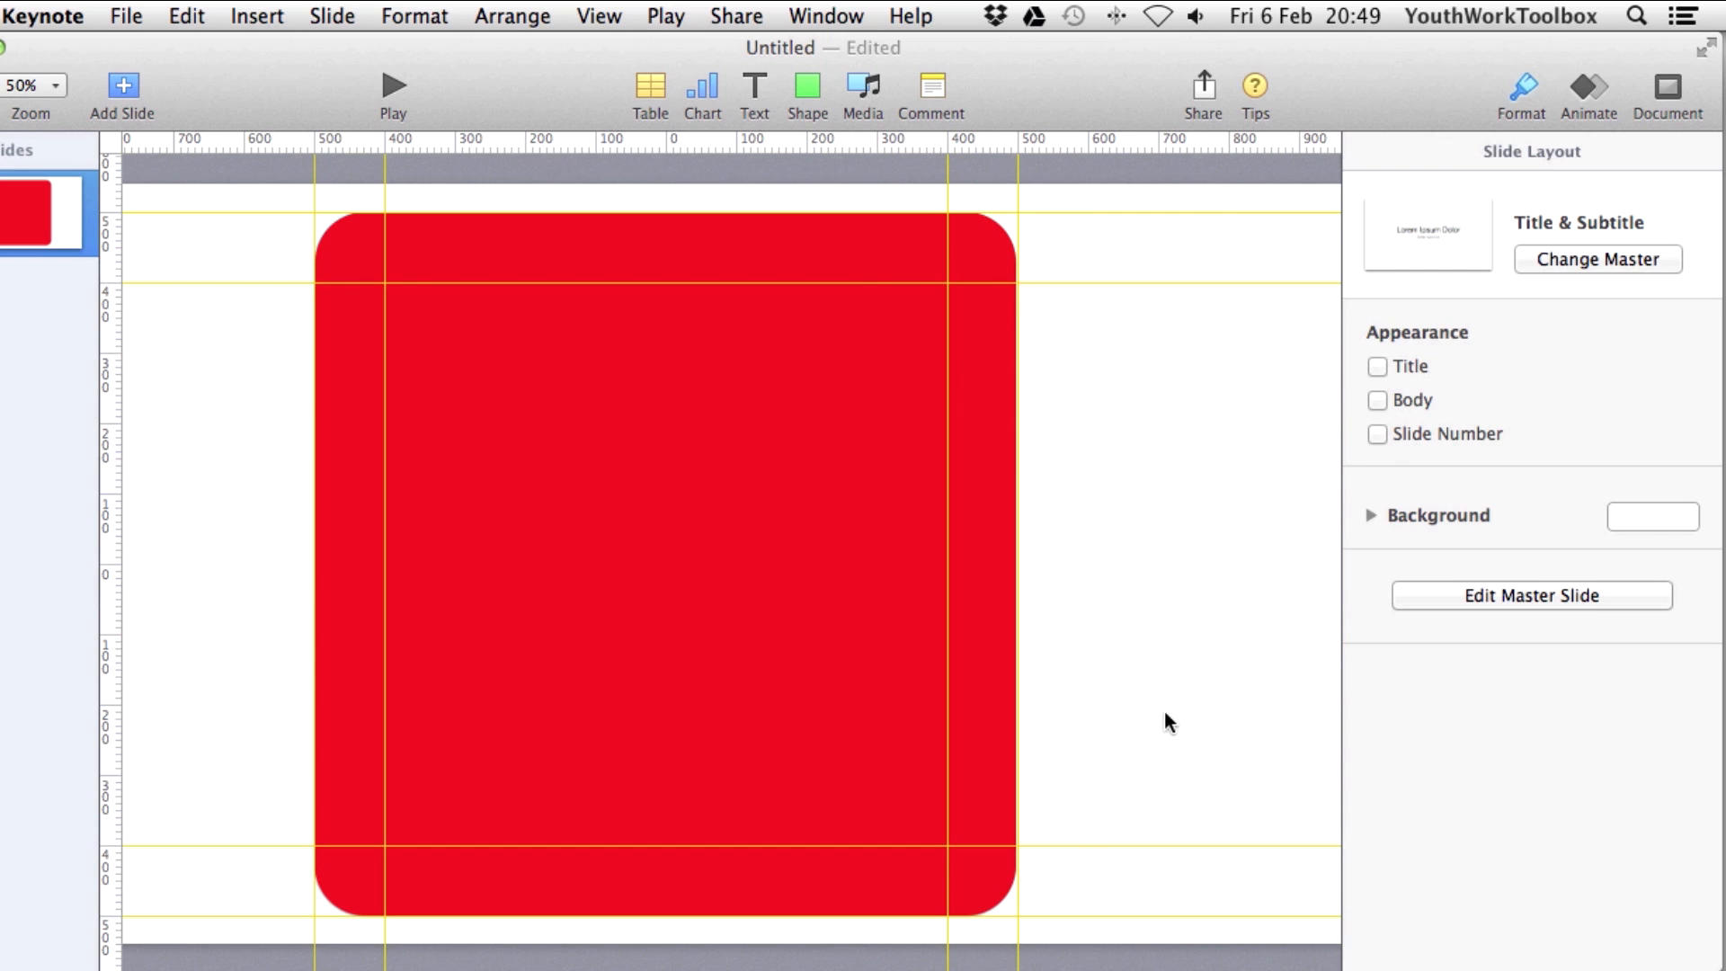
# Add a text box reading AMAZING near the centre of the square.
pyautogui.click(759, 95)
pyautogui.moveTo(743, 564); pyautogui.dragTo(678, 564)
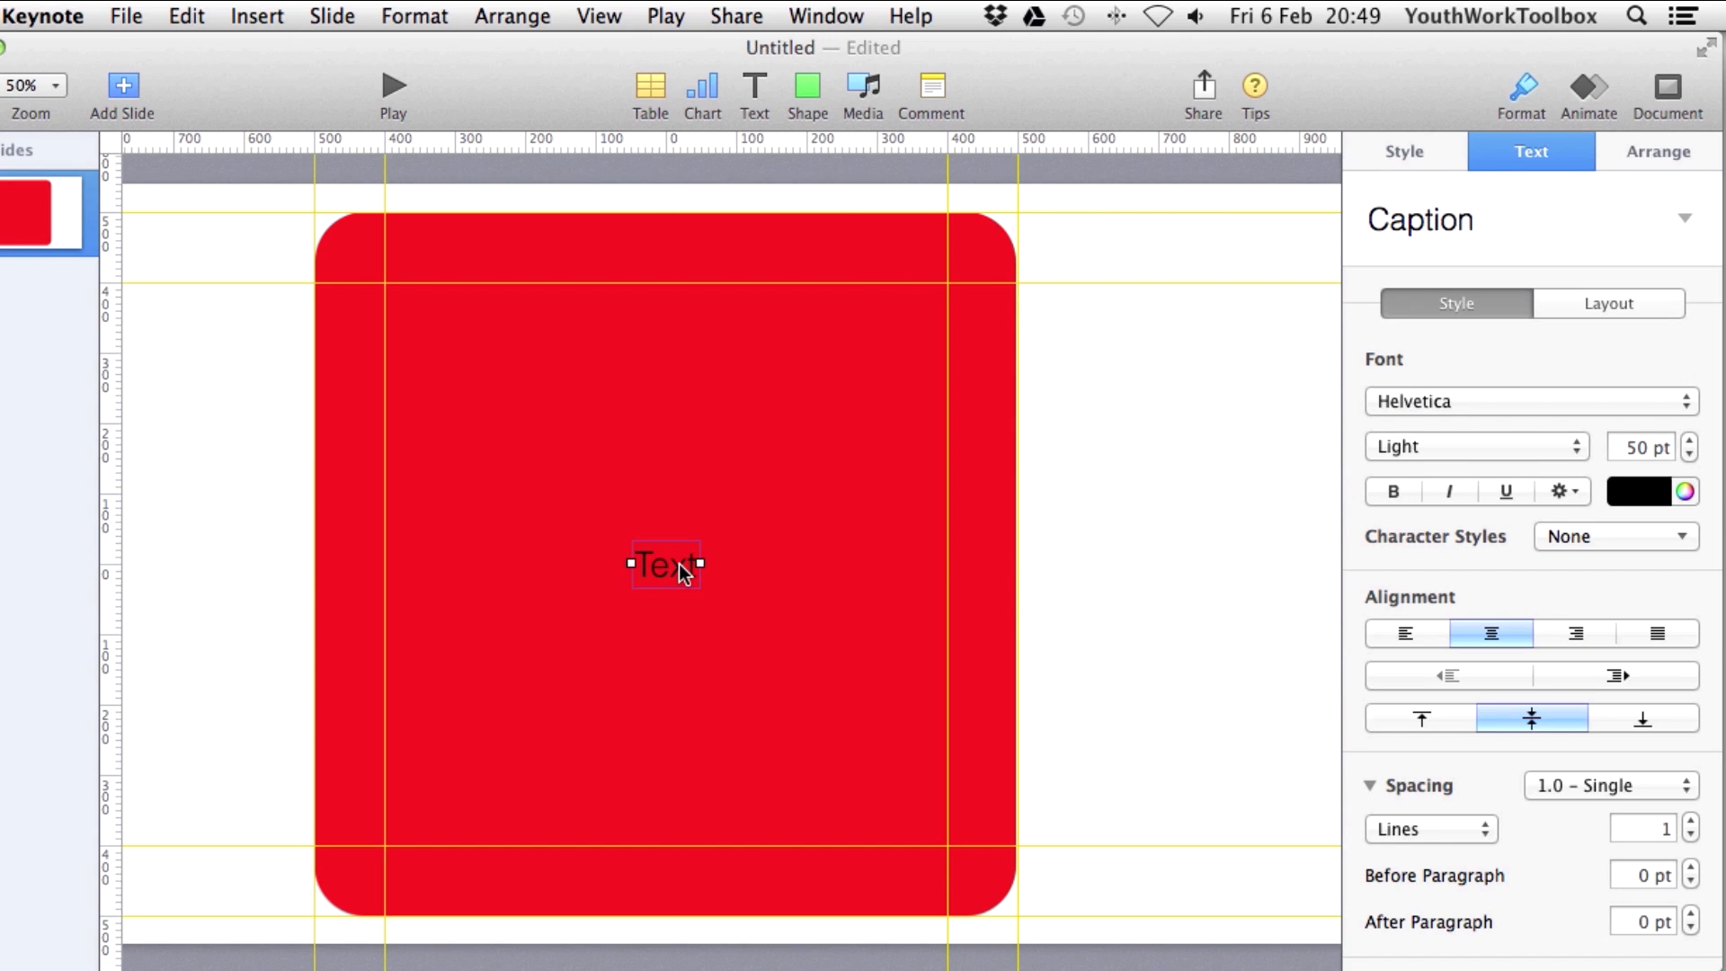
pyautogui.doubleClick(678, 568)
pyautogui.write('AMAZING')
# Style AMAZING in Government Agent BB, white, at 200 pt.
pyautogui.press('super+a')
pyautogui.click(1414, 396)
pyautogui.click(1438, 364)
pyautogui.click(1639, 491)
pyautogui.click(1389, 539)
pyautogui.doubleClick(1666, 447)
pyautogui.write('250')
pyautogui.press('Return')
pyautogui.doubleClick(1666, 447)
pyautogui.write('200')
pyautogui.press('Return')
pyautogui.click(757, 569)
# Add PODCAST below AMAZING in Helvetica Neue at about 180 pt.
pyautogui.click(754, 86)
pyautogui.moveTo(686, 545); pyautogui.dragTo(686, 634)
pyautogui.write('PODCAST')
pyautogui.press('super+a')
pyautogui.doubleClick(1666, 446)
pyautogui.write('200')
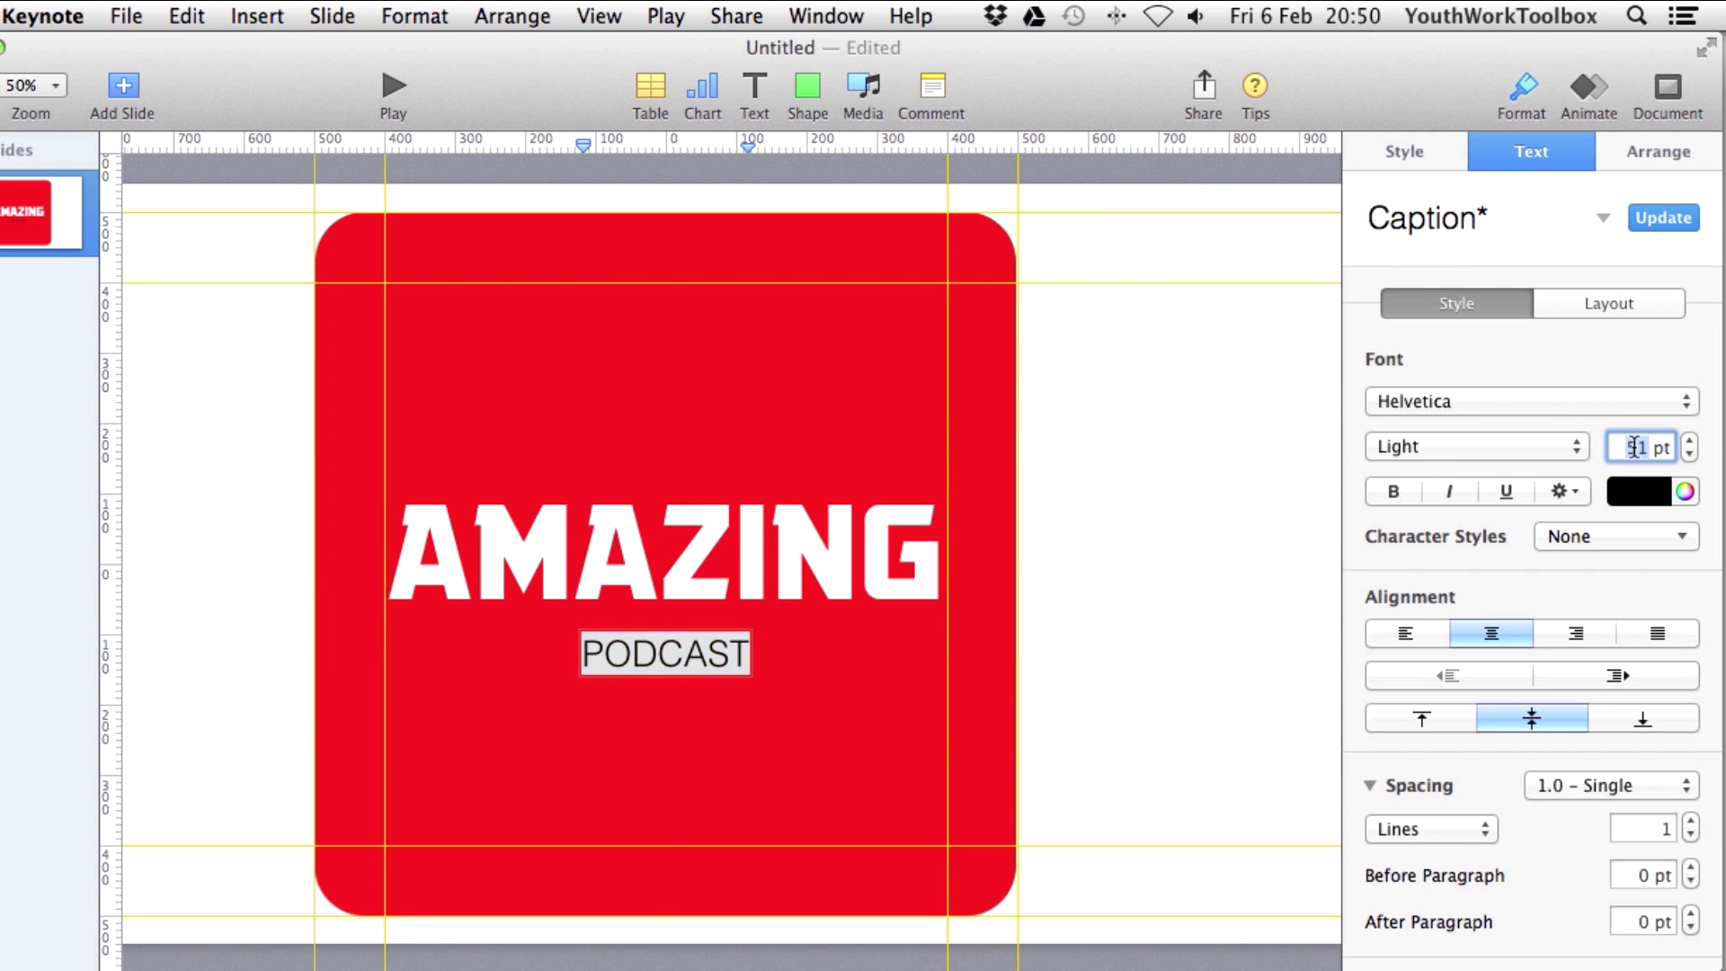
pyautogui.press('Return')
pyautogui.click(1690, 455)
pyautogui.click(1528, 401)
pyautogui.click(1496, 438)
pyautogui.click(1690, 439)
pyautogui.click(746, 696)
# Add a third text box above AMAZING reading 'THE ABSOLOUTLY'.
pyautogui.click(754, 86)
pyautogui.moveTo(665, 564); pyautogui.dragTo(396, 467)
pyautogui.write('THE ABS')
pyautogui.write('OLOUTLY')
# Position the THE ABSOLUTELY text box so it sits just above AMAZING.
pyautogui.click(527, 454)
pyautogui.moveTo(526, 455); pyautogui.dragTo(500, 490)
pyautogui.moveTo(572, 681); pyautogui.dragTo(568, 670)
pyautogui.moveTo(606, 484); pyautogui.dragTo(605, 478)
# Draw a rectangle as a wide bar across PODCAST and send it behind the text.
pyautogui.click(807, 85)
pyautogui.moveTo(730, 303); pyautogui.dragTo(1059, 670)
pyautogui.moveTo(635, 669); pyautogui.dragTo(285, 669)
pyautogui.moveTo(672, 635); pyautogui.dragTo(672, 621)
pyautogui.moveTo(673, 704); pyautogui.dragTo(673, 726)
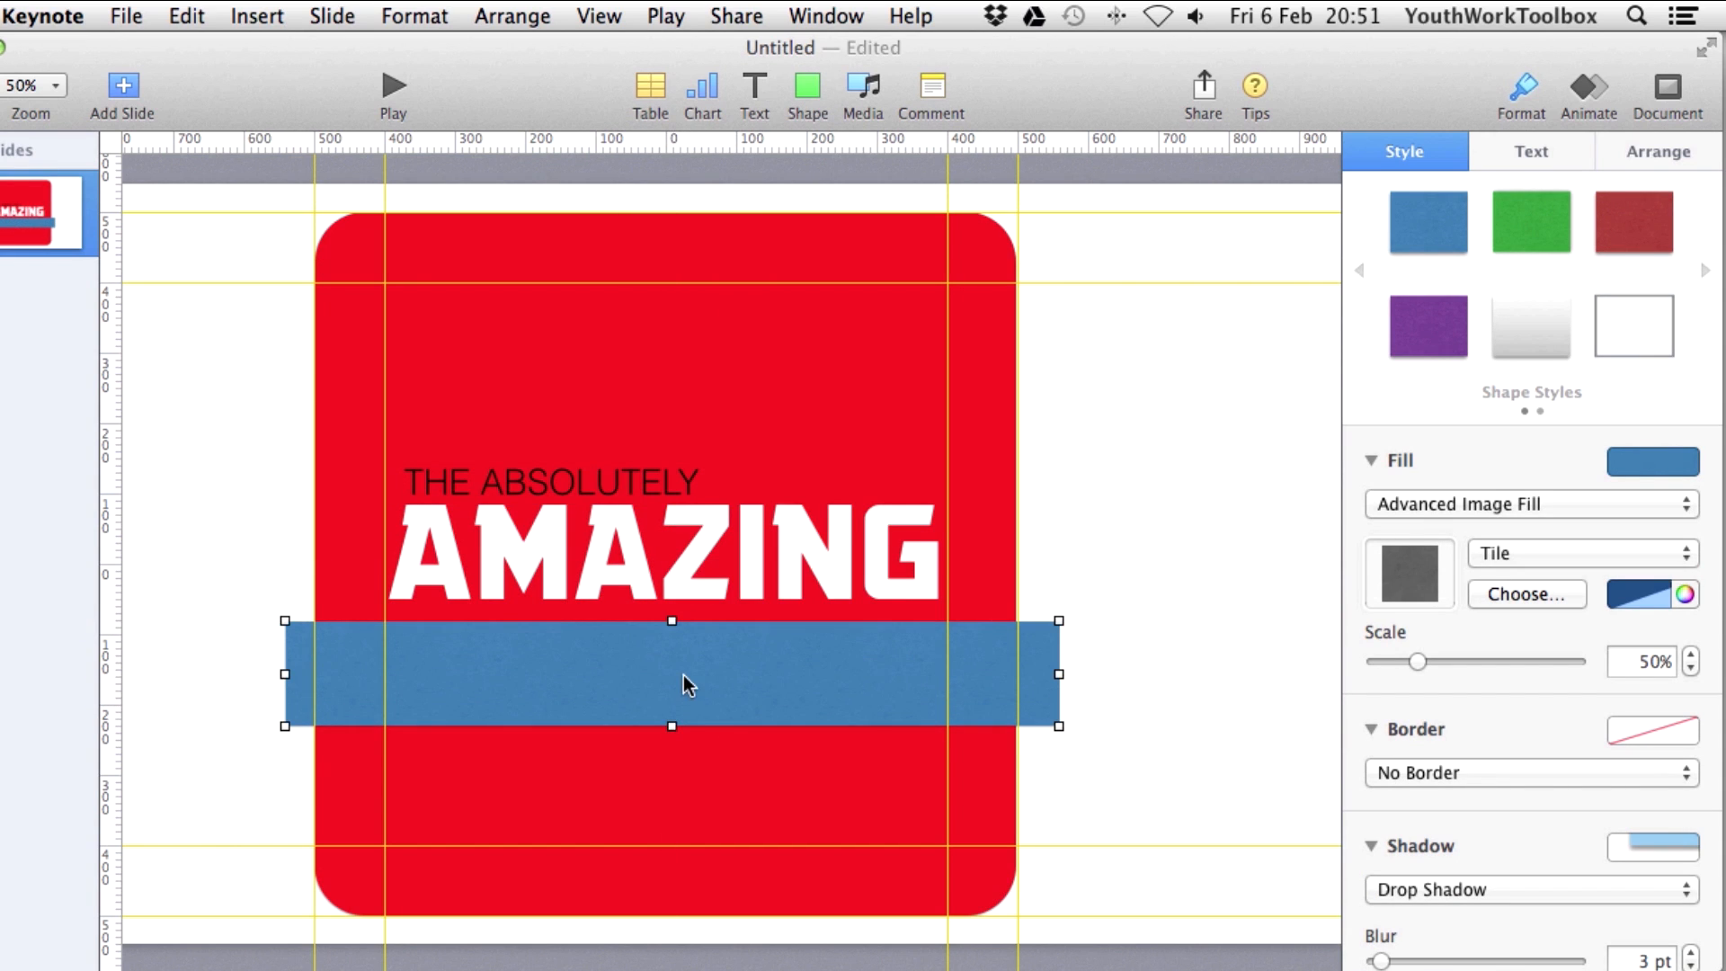
pyautogui.click(1659, 151)
pyautogui.click(1580, 219)
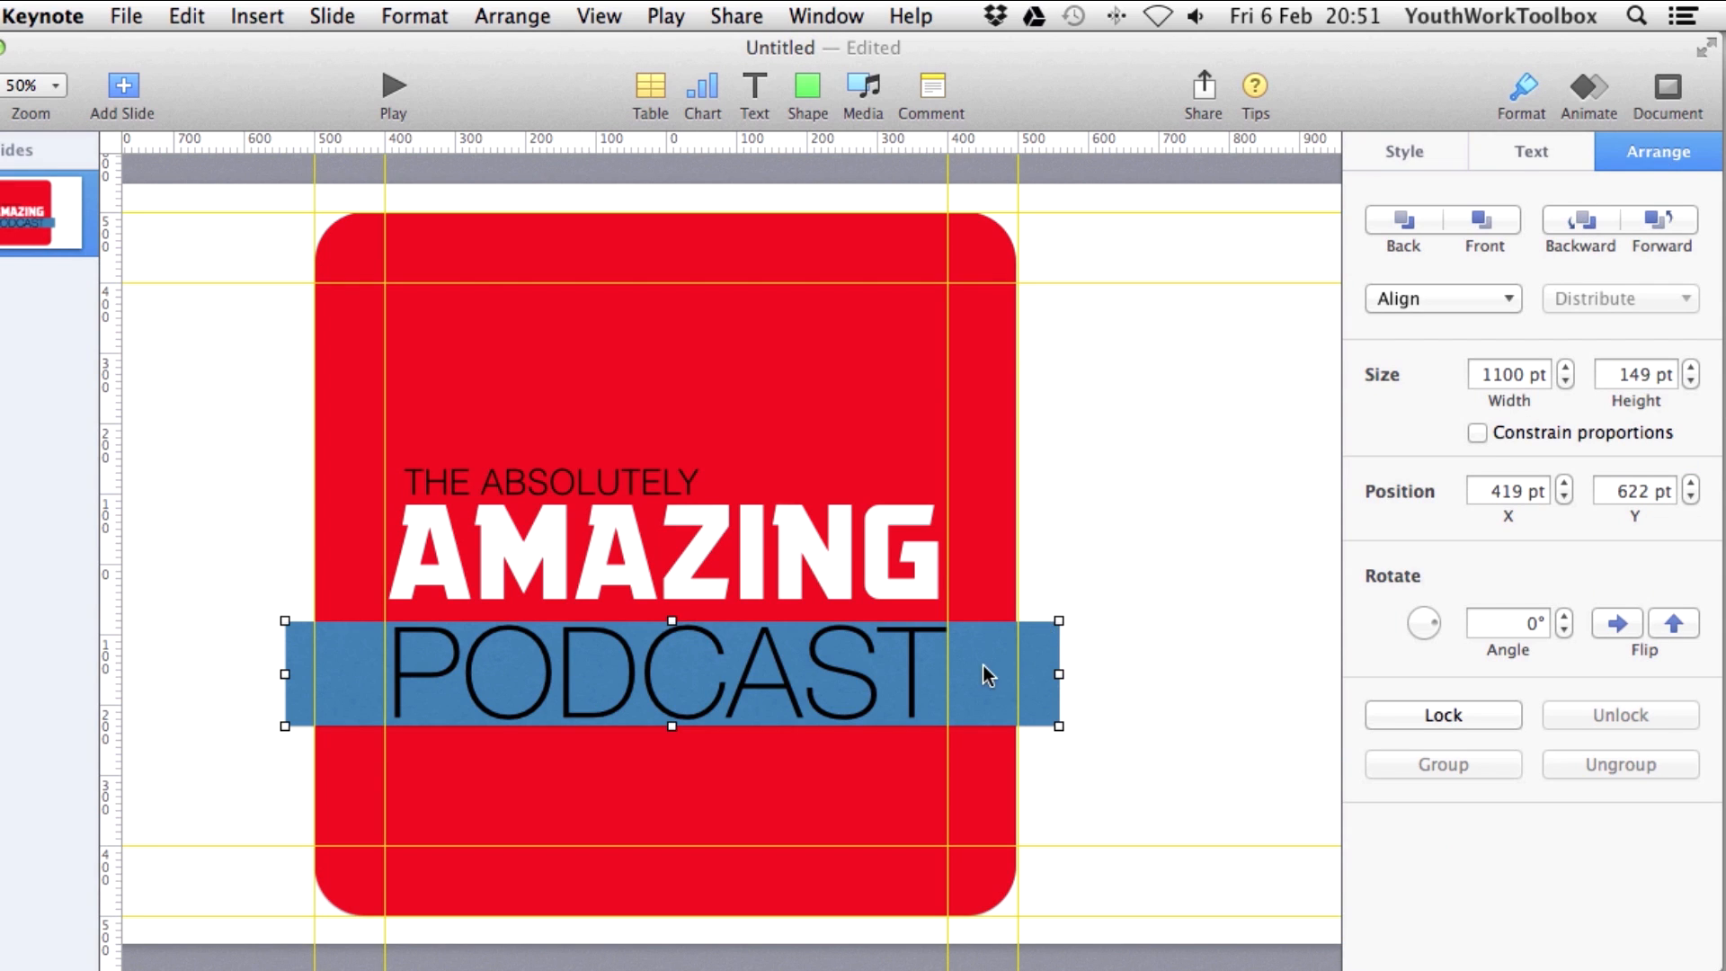
# Fill the bar white, trim it around PODCAST, and nudge the PODCAST text down.
pyautogui.click(1404, 151)
pyautogui.click(1649, 466)
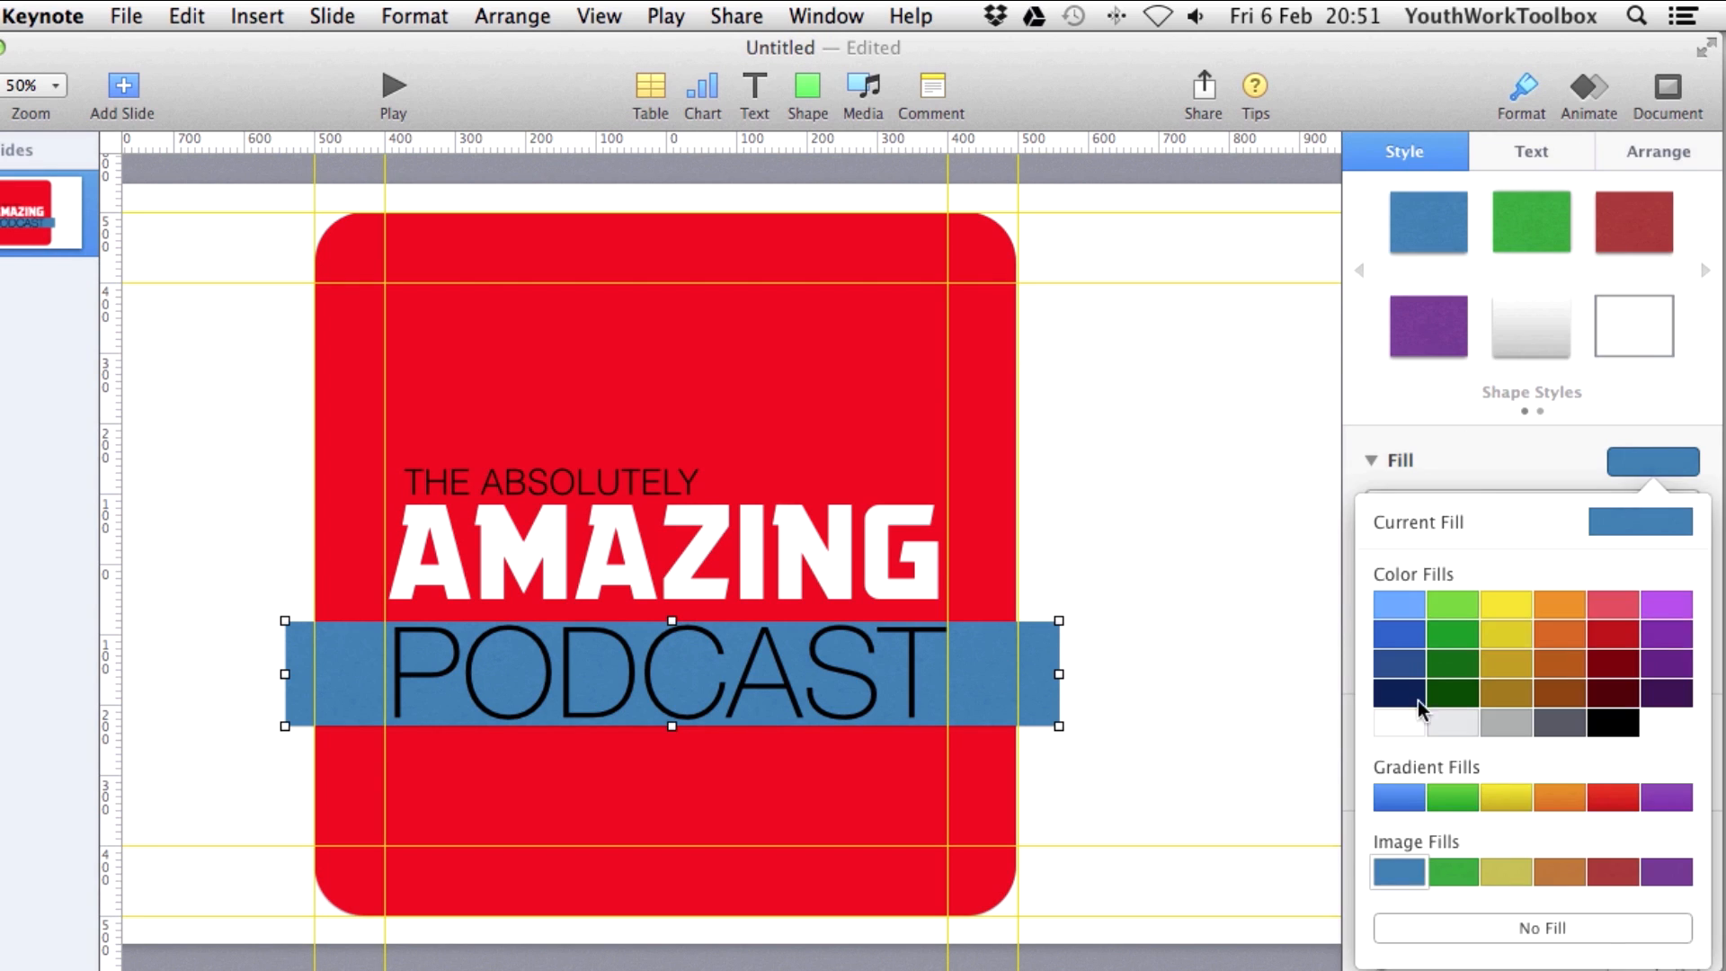
pyautogui.click(1407, 719)
pyautogui.click(1133, 706)
pyautogui.click(930, 719)
pyautogui.moveTo(672, 727); pyautogui.dragTo(672, 732)
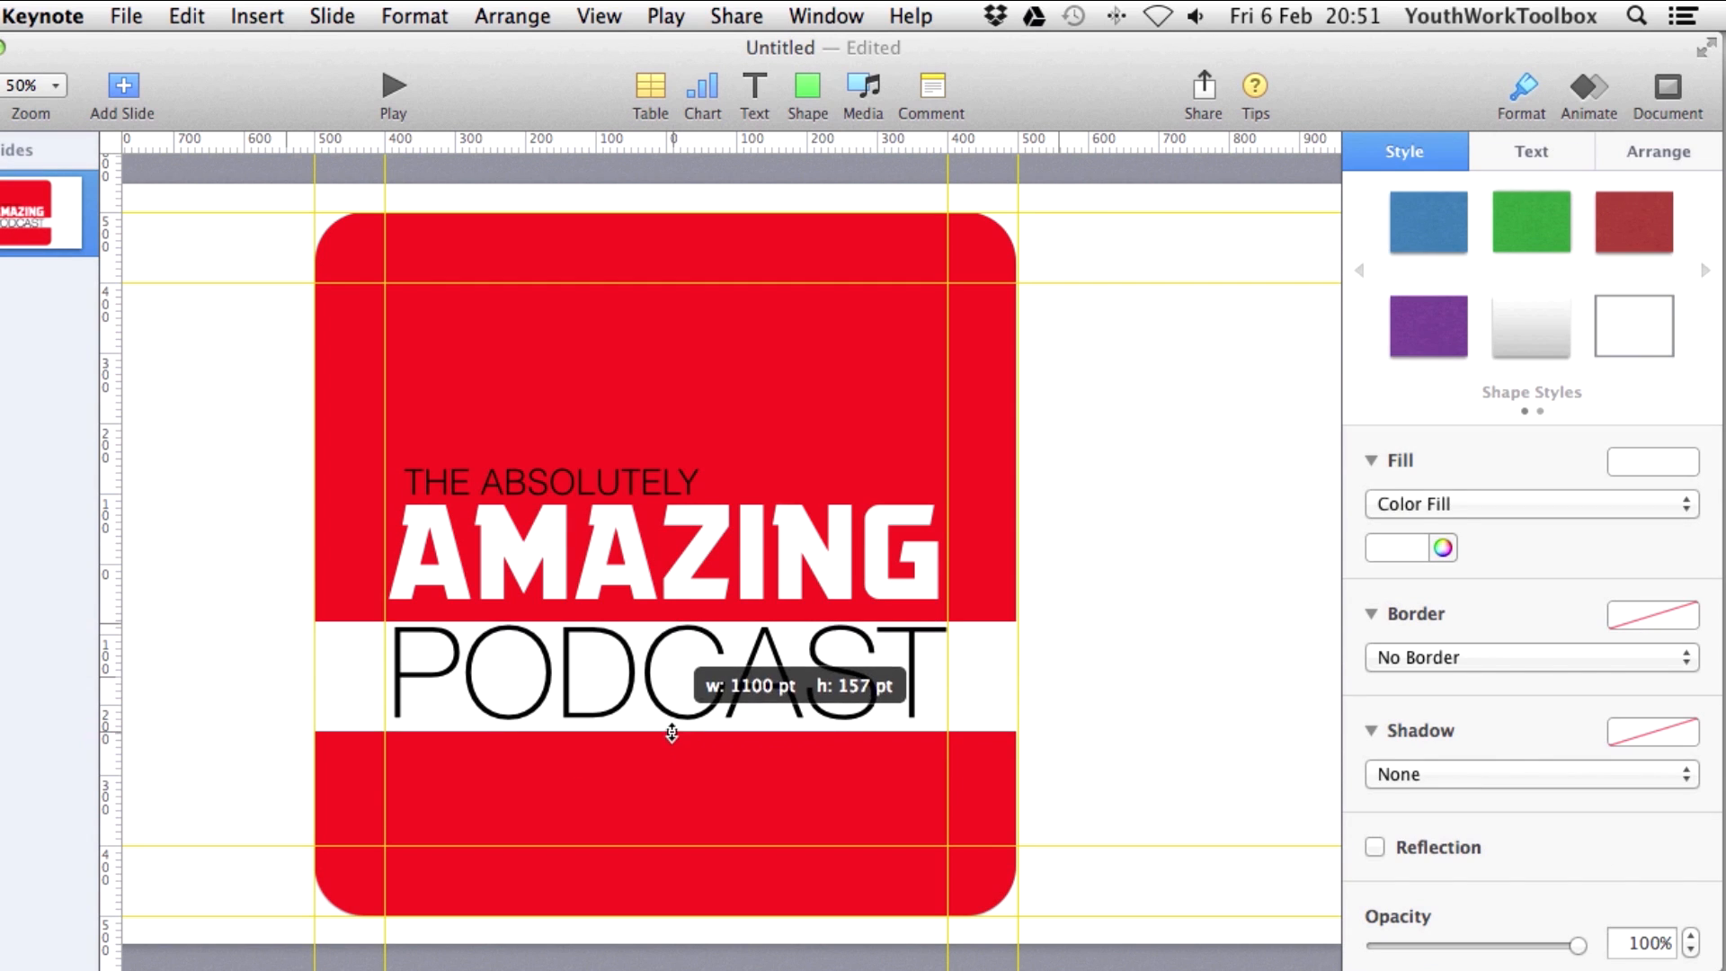
pyautogui.click(742, 691)
pyautogui.moveTo(742, 689); pyautogui.dragTo(742, 696)
pyautogui.click(1038, 683)
pyautogui.click(615, 486)
# Give the THE ABSOLUTELY text box a solid white colour fill.
pyautogui.click(1573, 503)
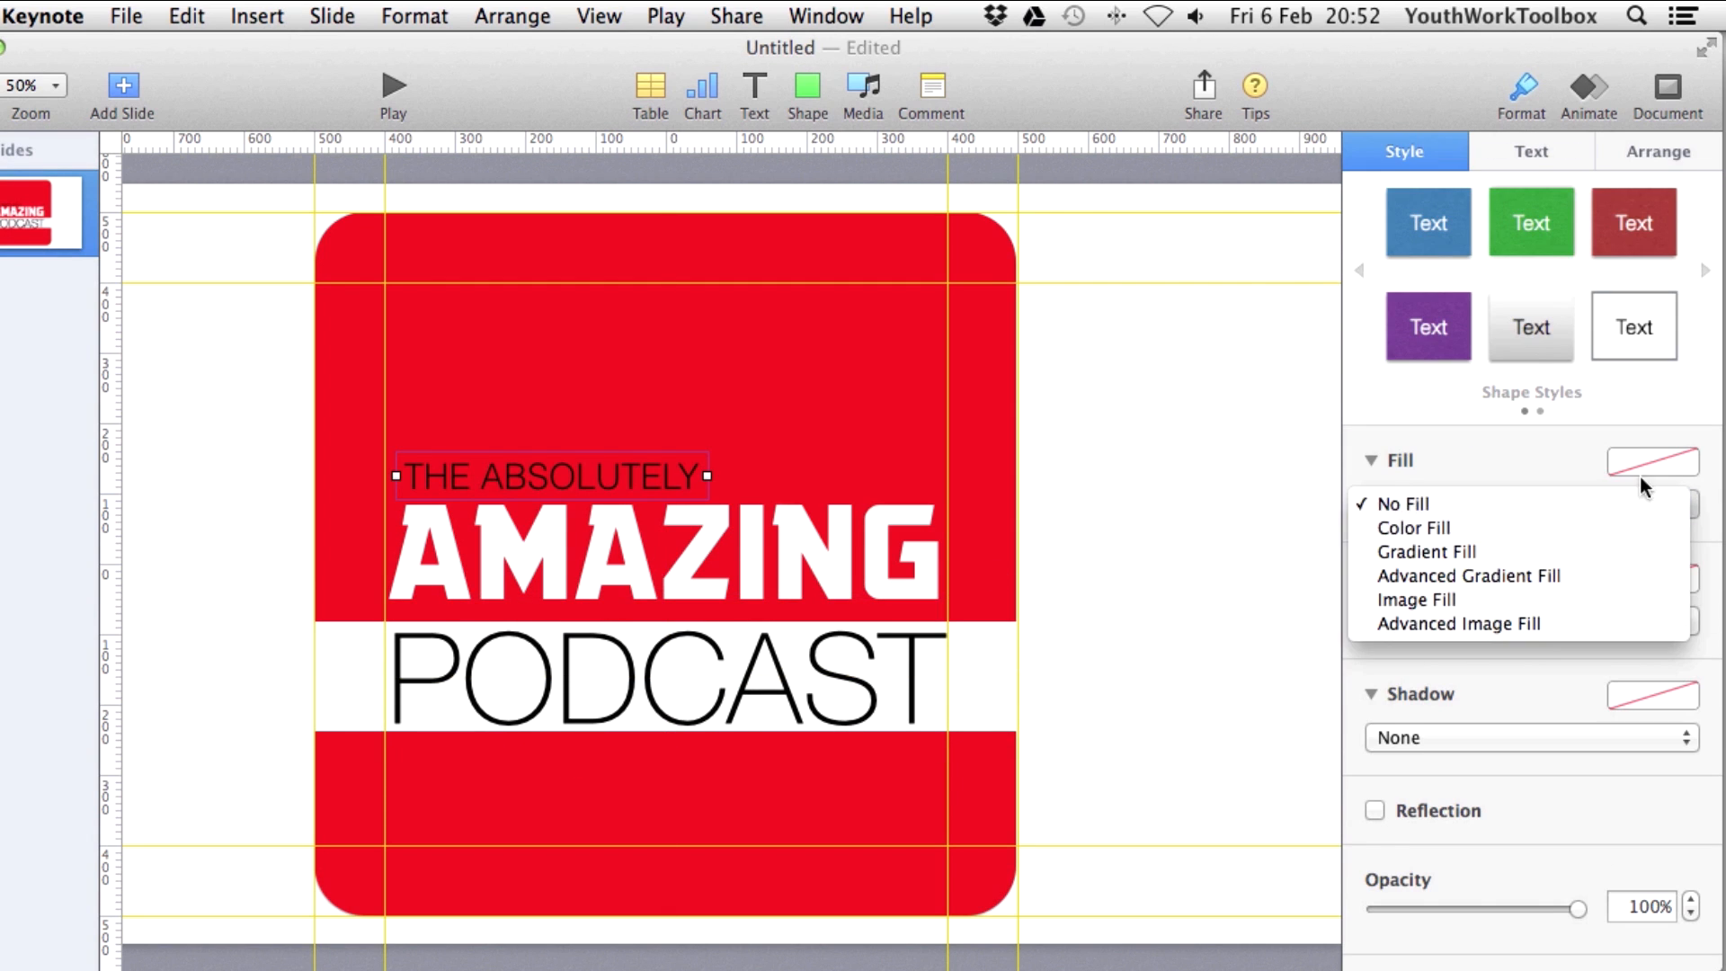
pyautogui.click(1487, 526)
pyautogui.click(1415, 548)
pyautogui.click(1408, 727)
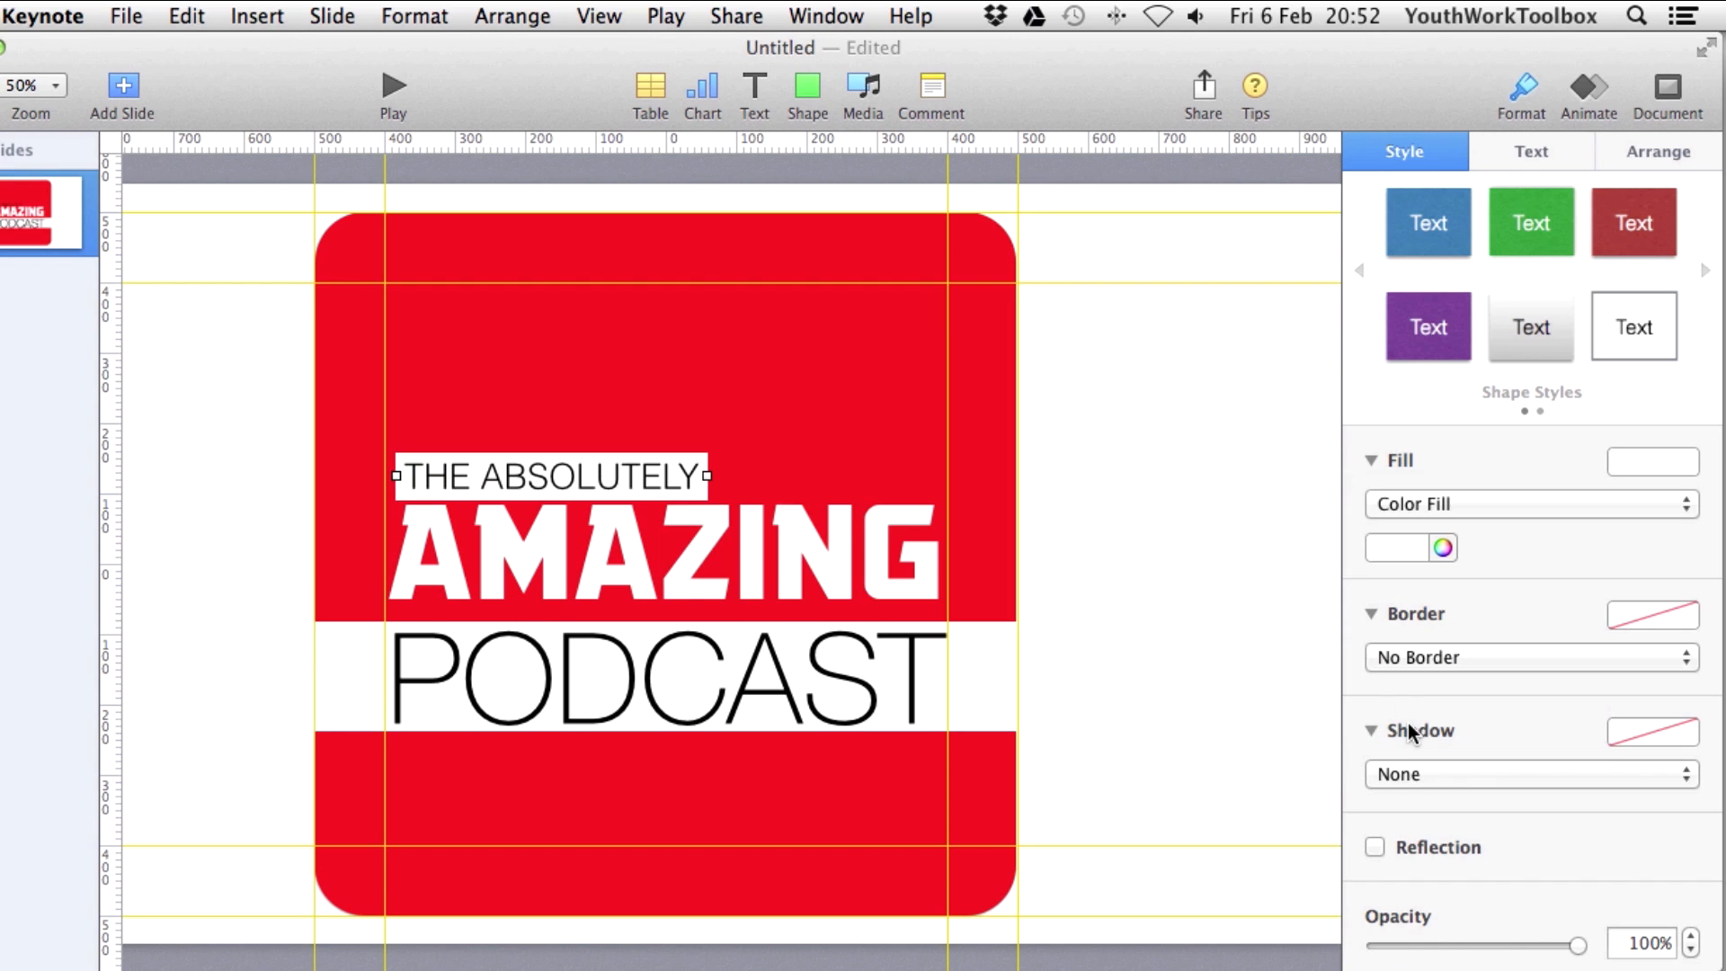
pyautogui.click(1161, 561)
# Colour the THE ABSOLUTELY text by sampling the cover's red with the magnifier.
pyautogui.click(731, 470)
pyautogui.tripleClick(732, 470)
pyautogui.click(1686, 492)
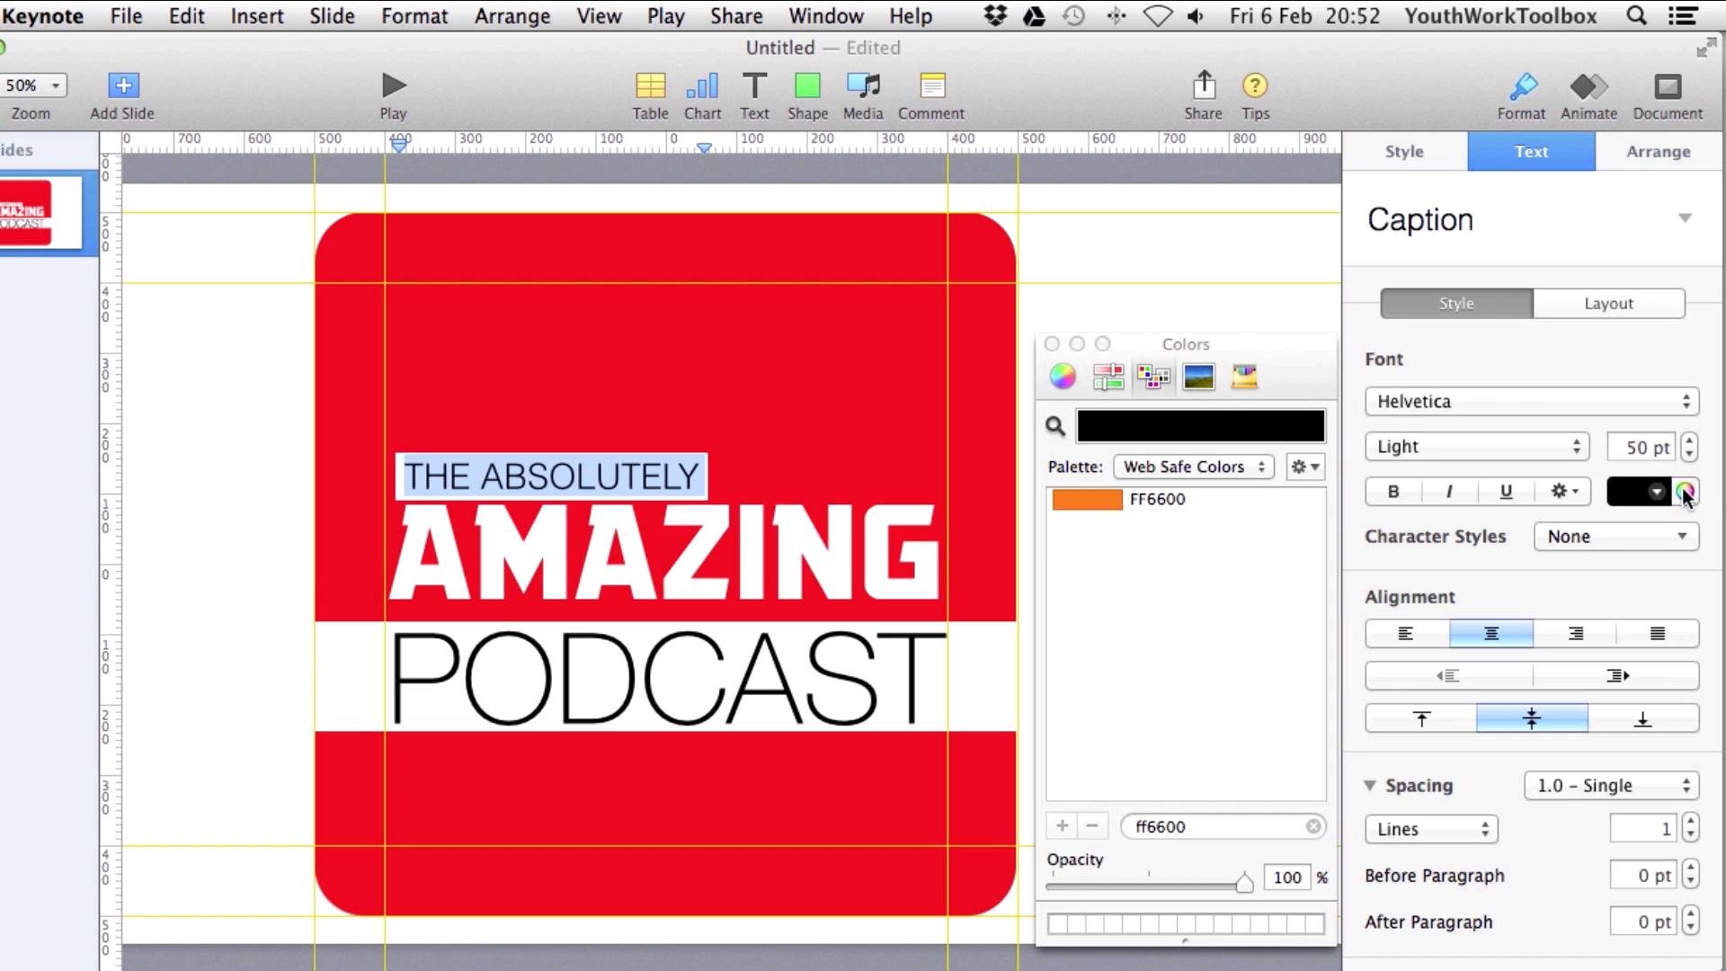
pyautogui.click(1063, 376)
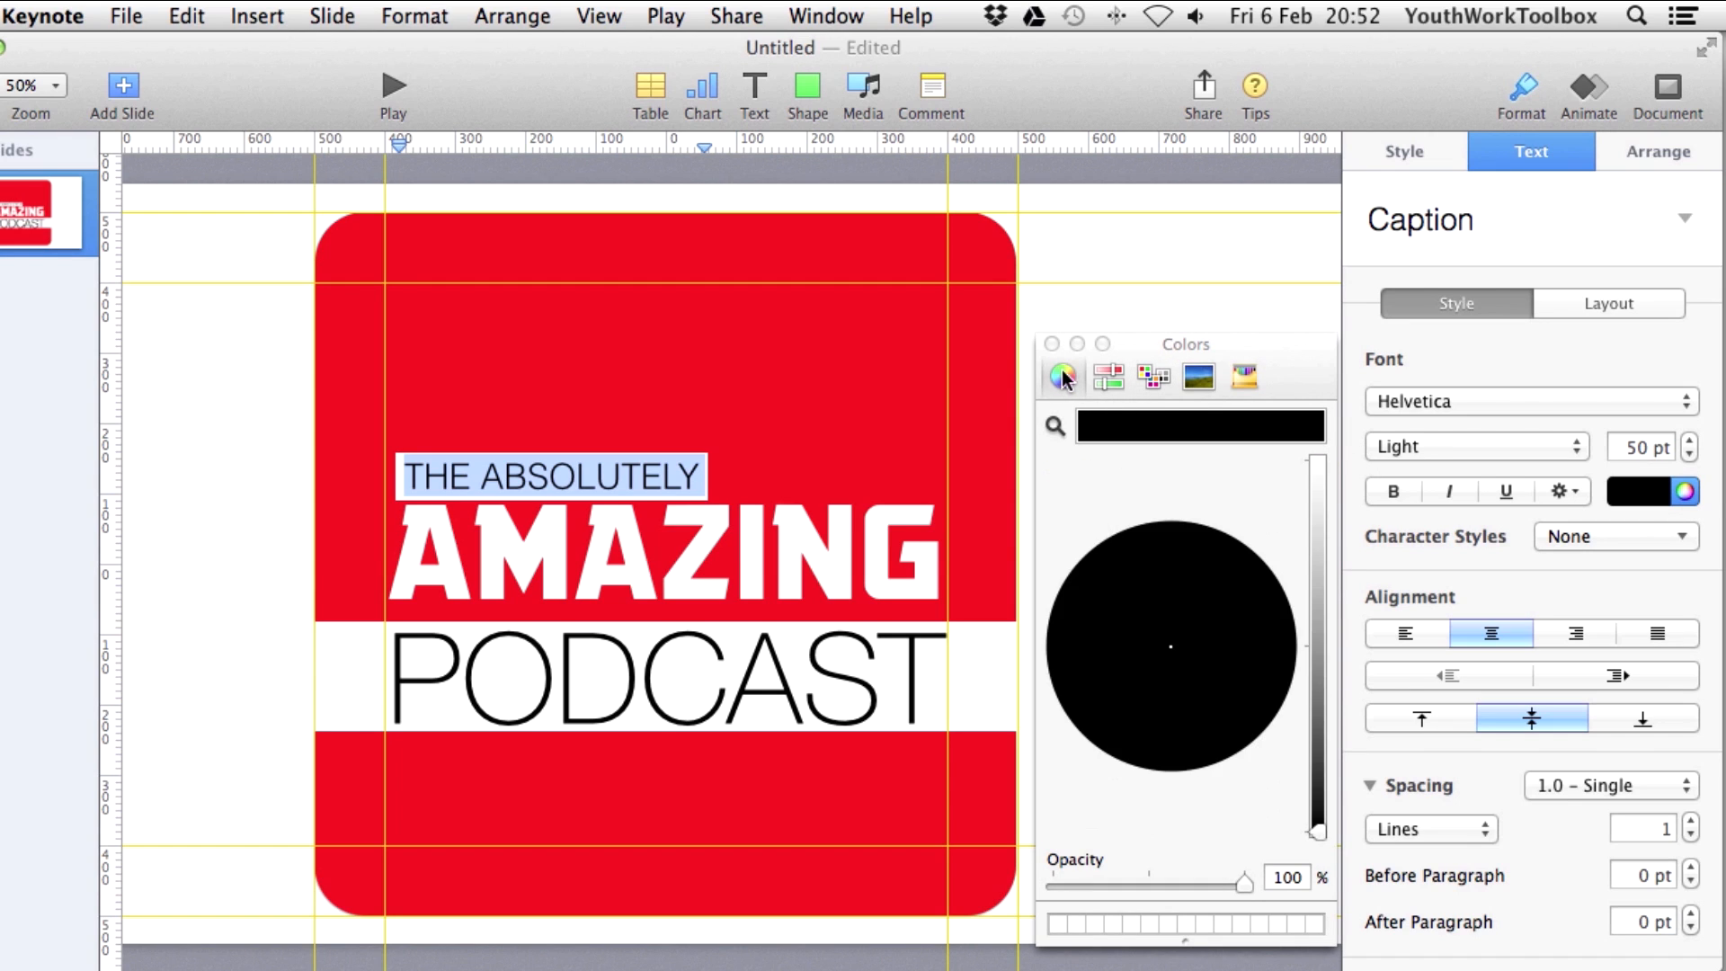
pyautogui.click(1108, 375)
pyautogui.click(1151, 377)
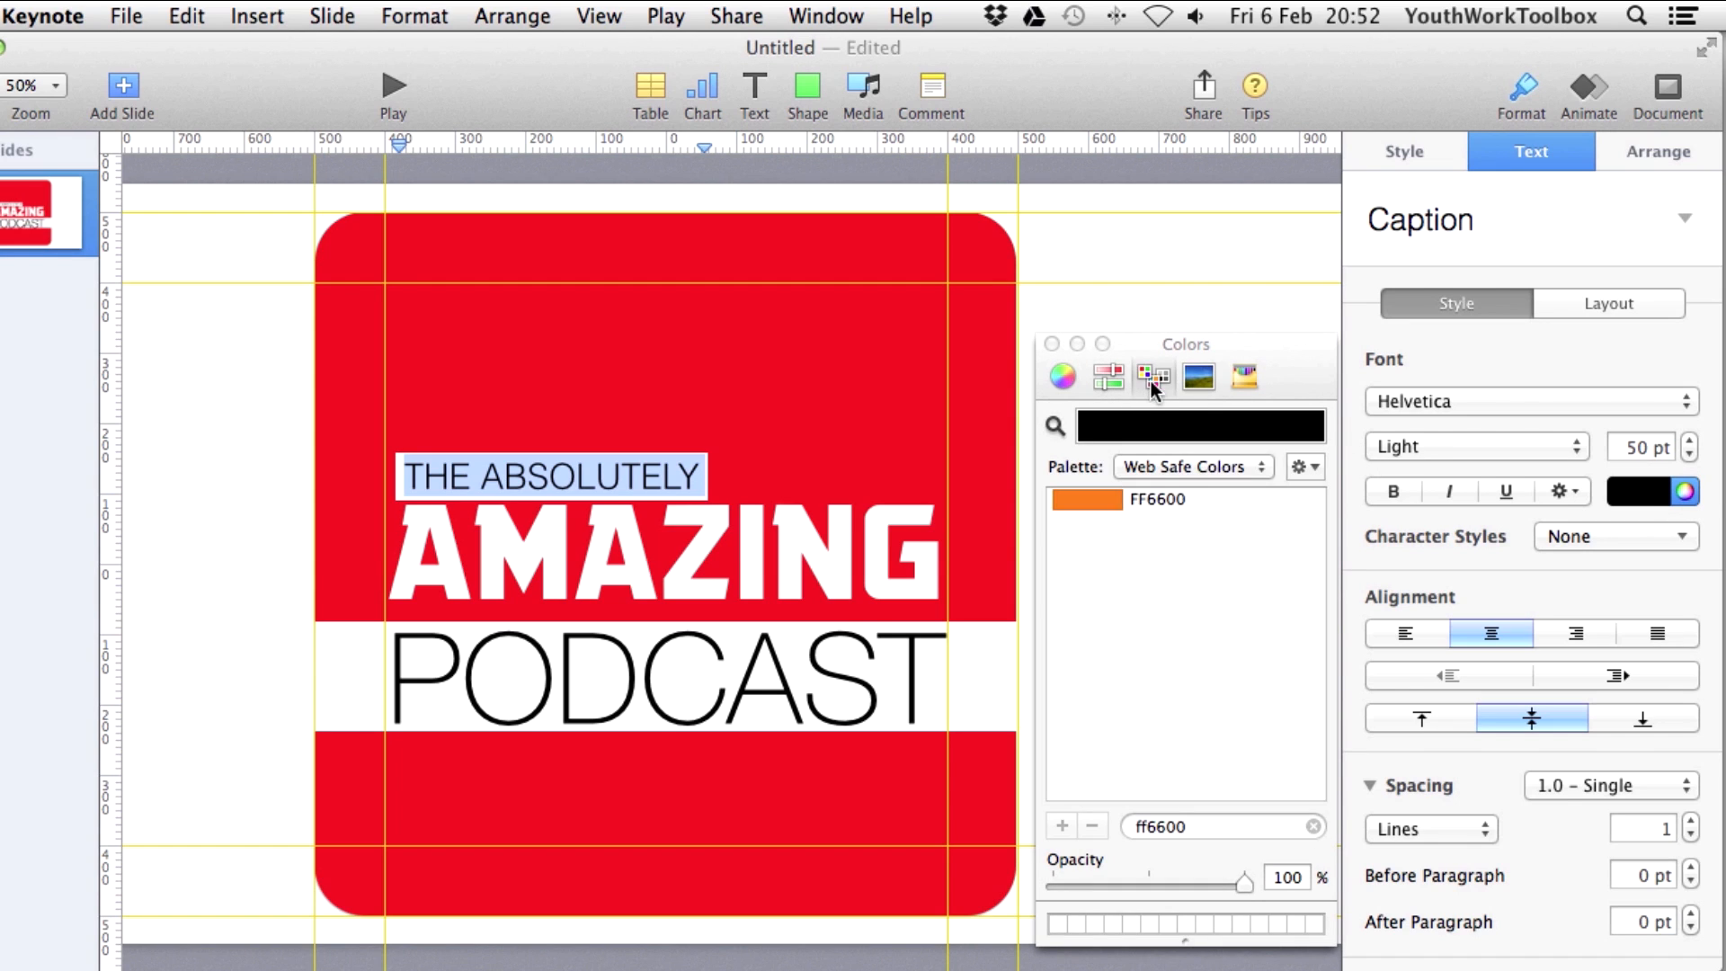
pyautogui.click(1053, 426)
pyautogui.click(863, 447)
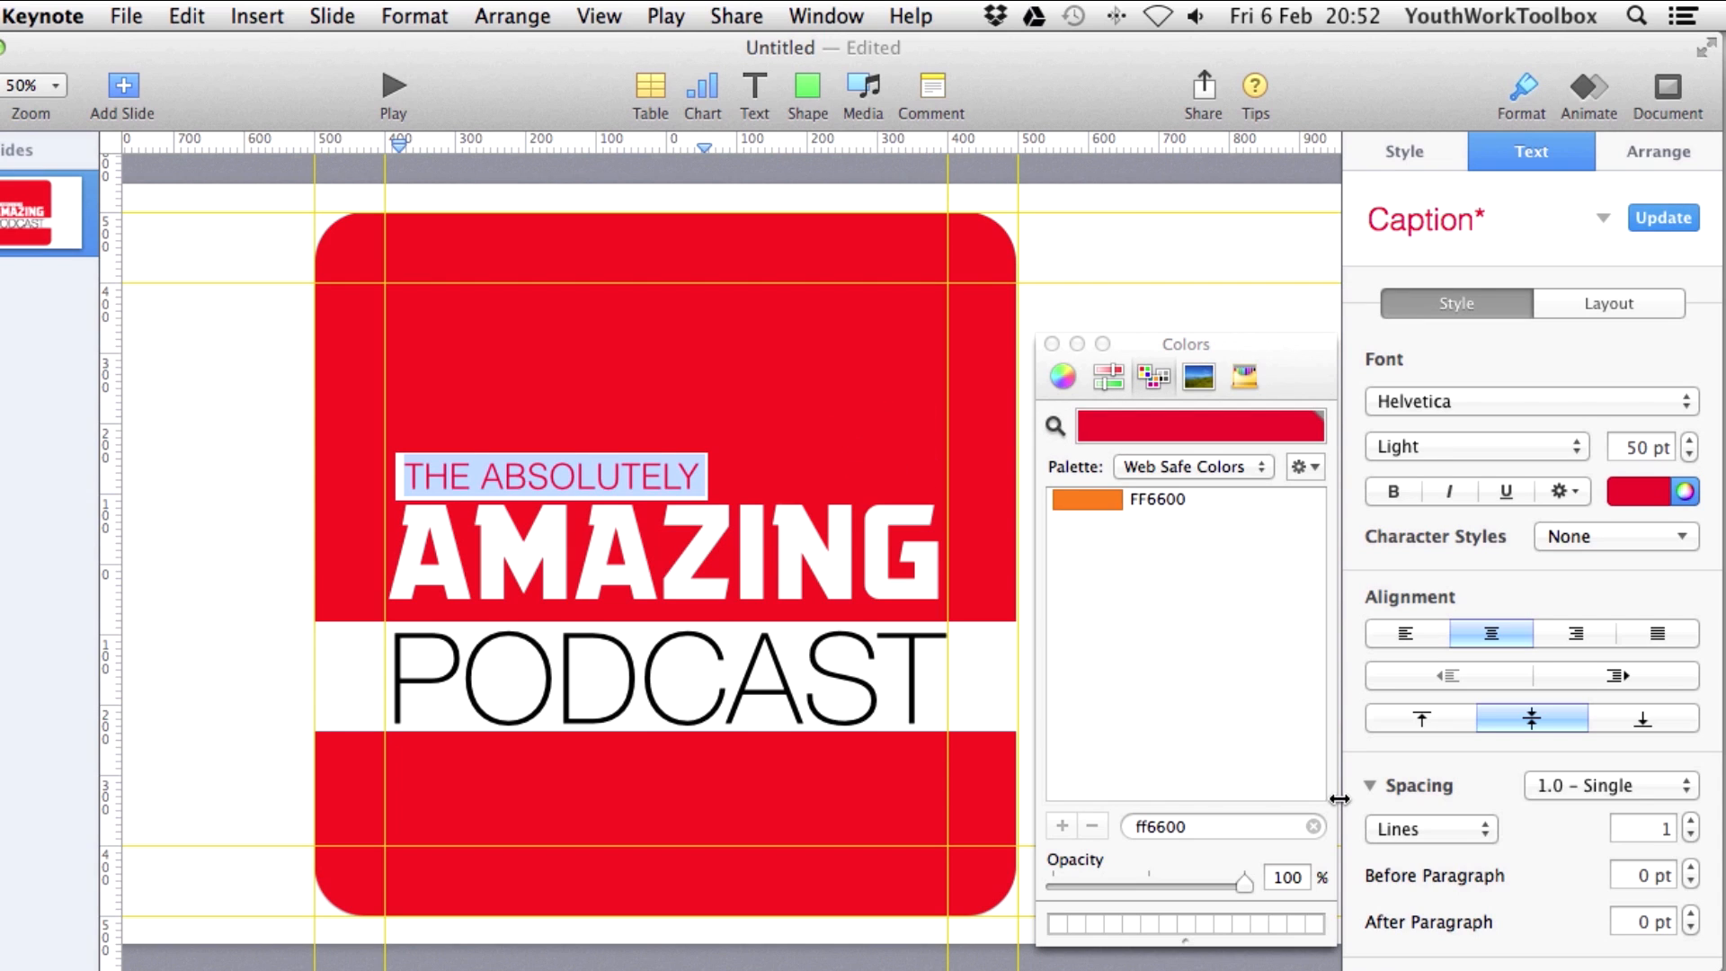
pyautogui.click(1051, 344)
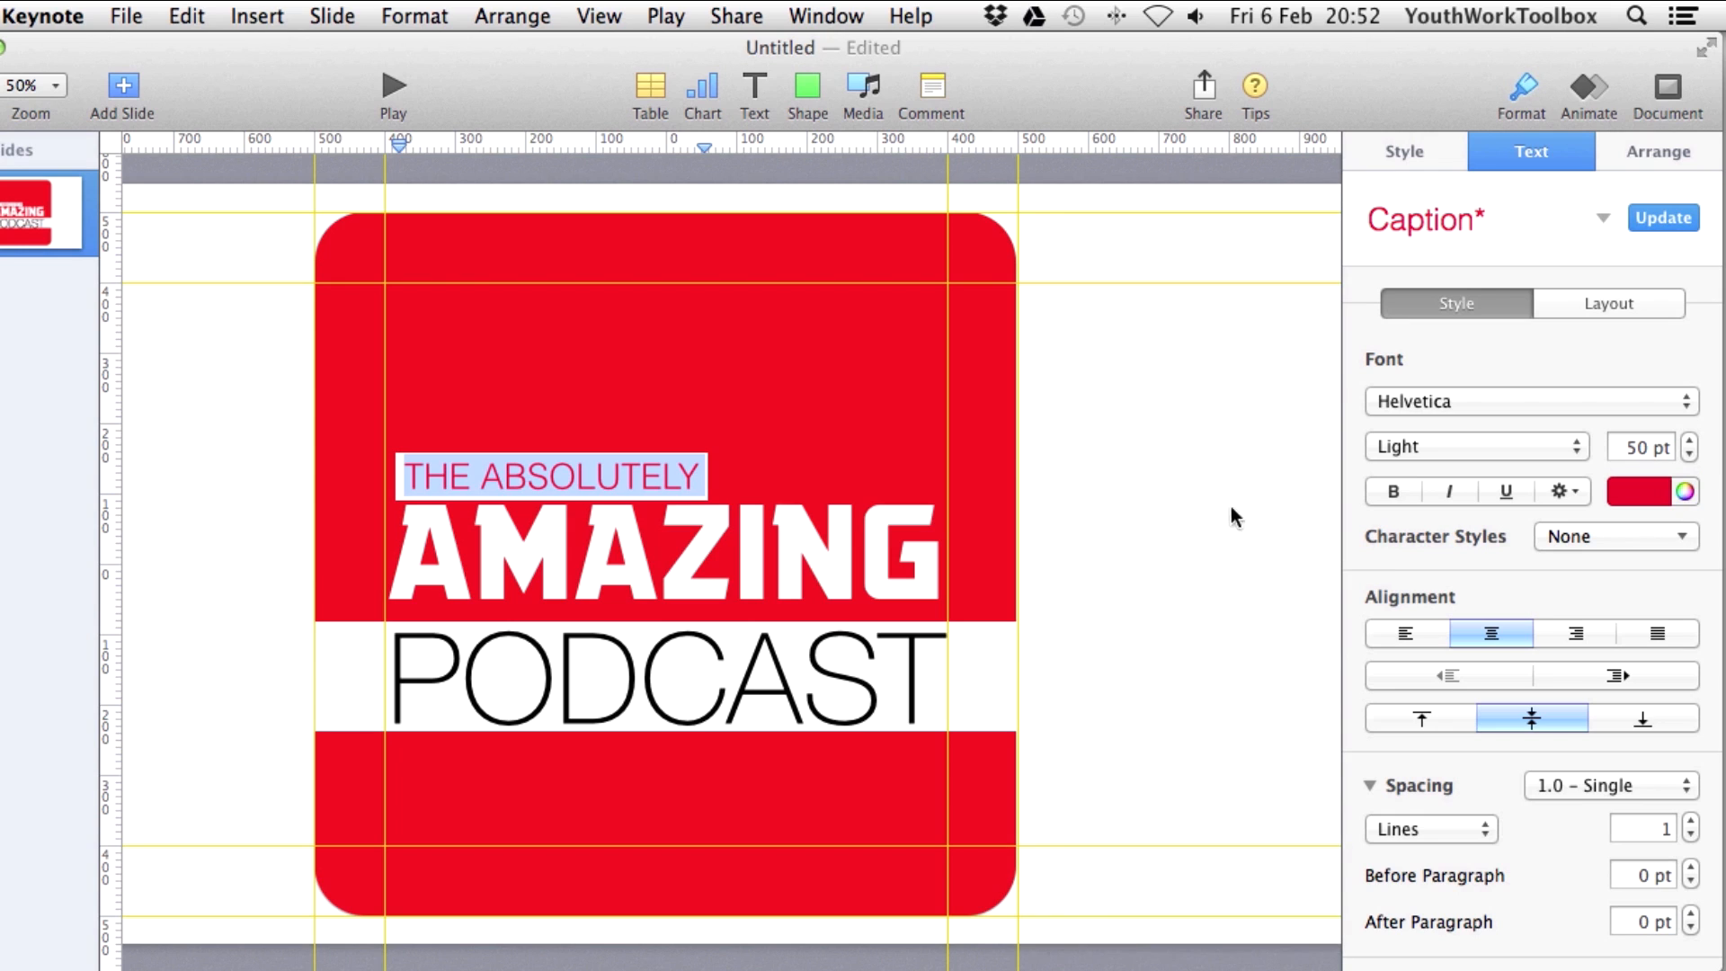
# Insert a star shape and move it up and to the right.
pyautogui.click(885, 459)
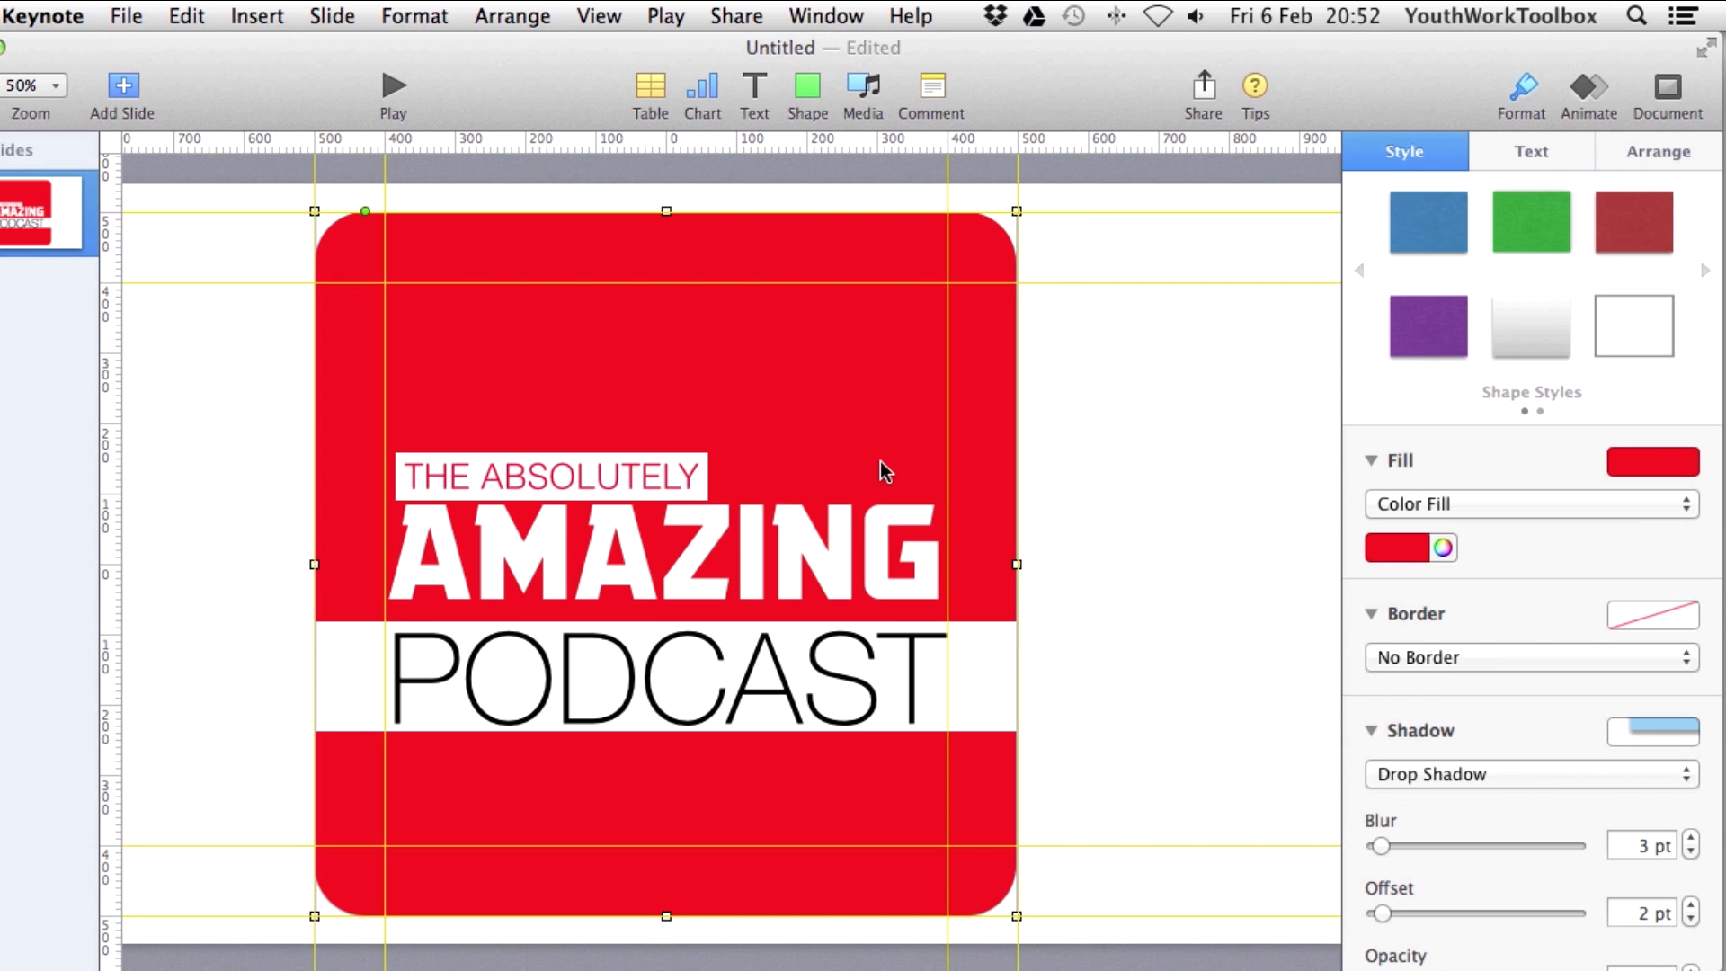
pyautogui.click(1047, 463)
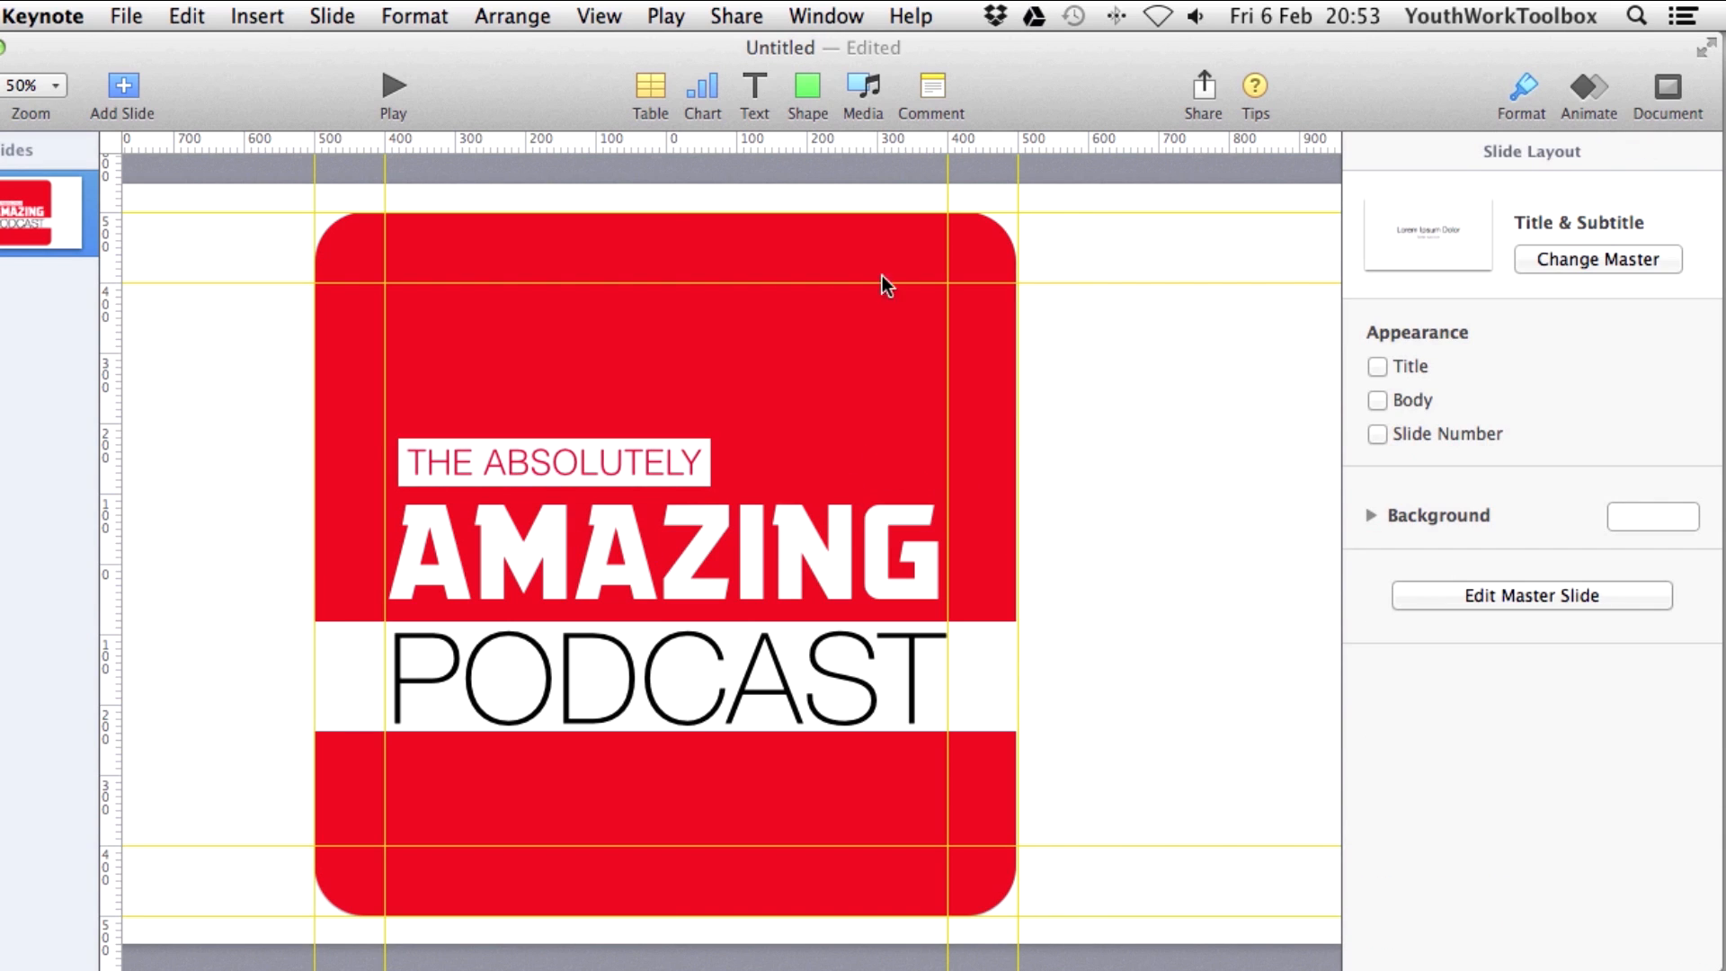
pyautogui.click(807, 86)
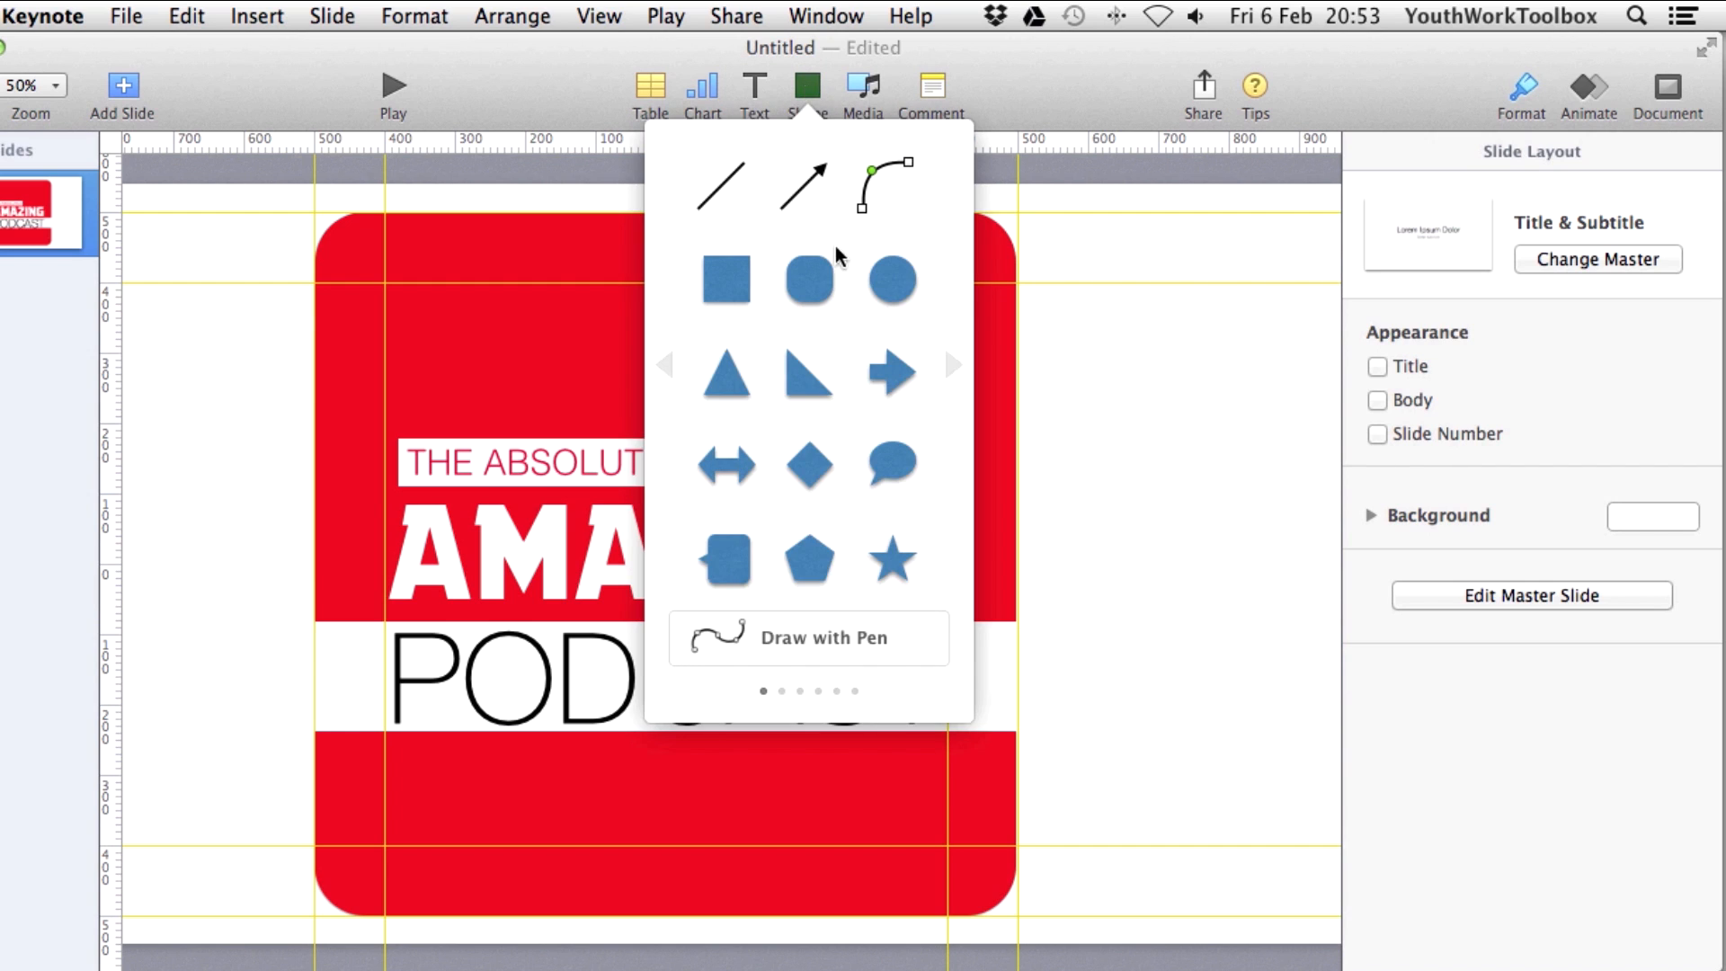
pyautogui.click(895, 559)
pyautogui.moveTo(745, 574); pyautogui.dragTo(834, 366)
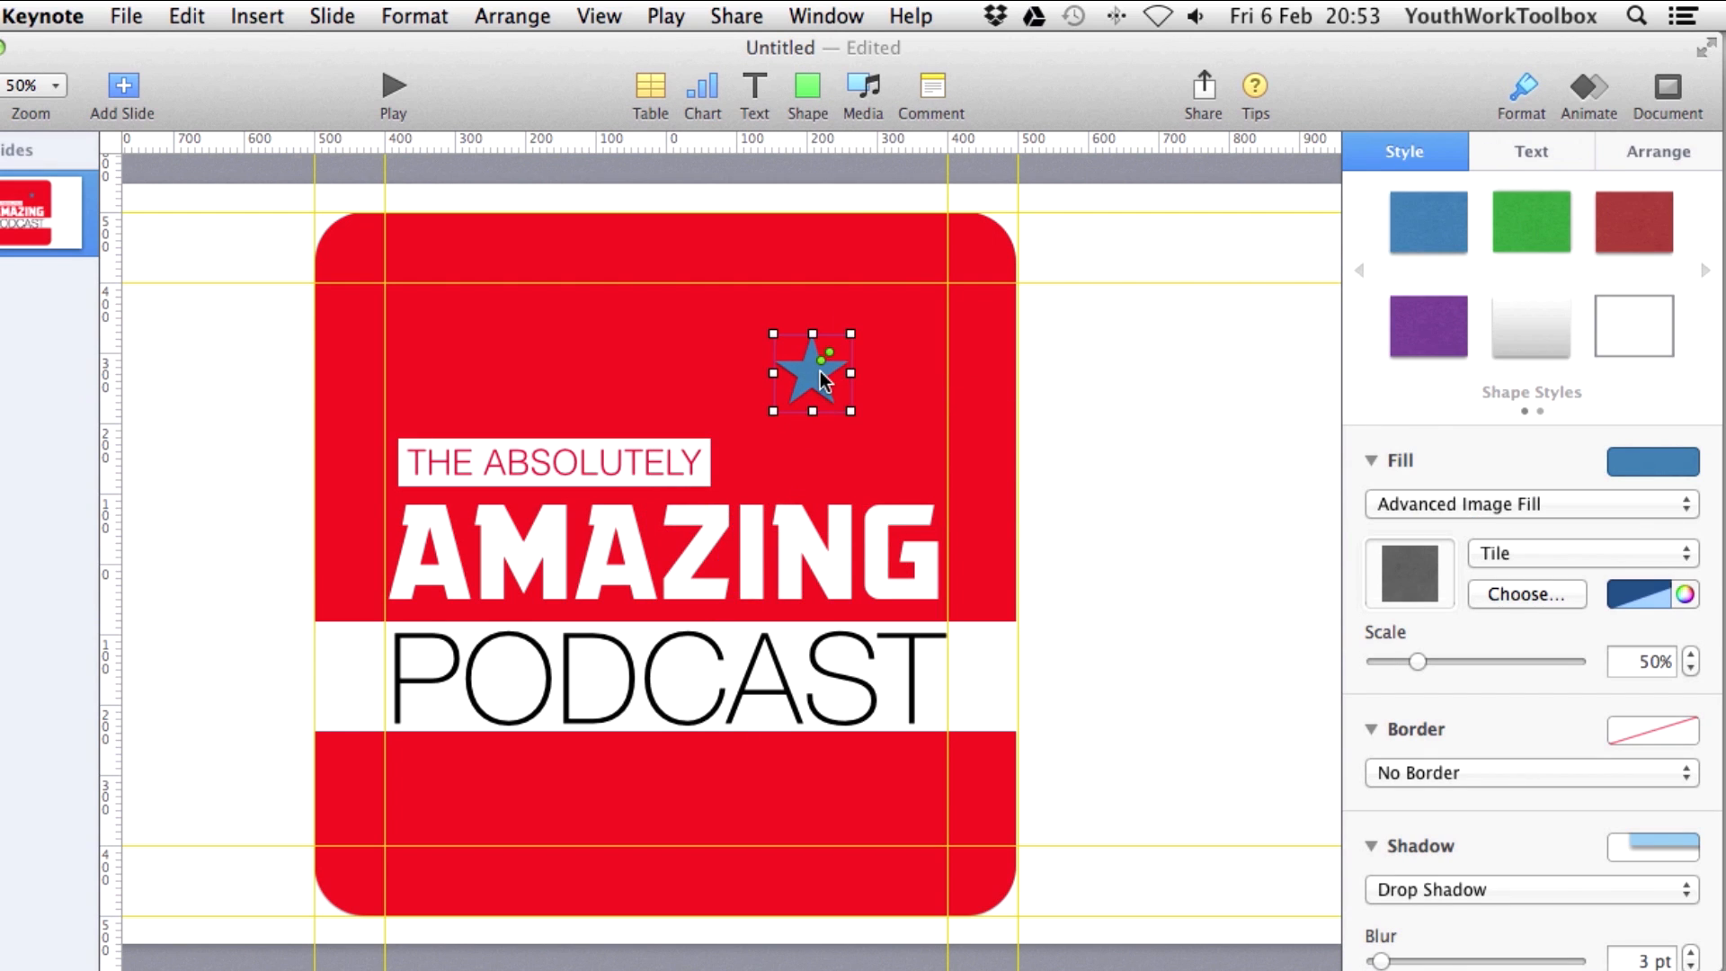
# Lock the star's proportions, enlarge it to 586 pt, and place it on the top-right corner.
pyautogui.click(1657, 155)
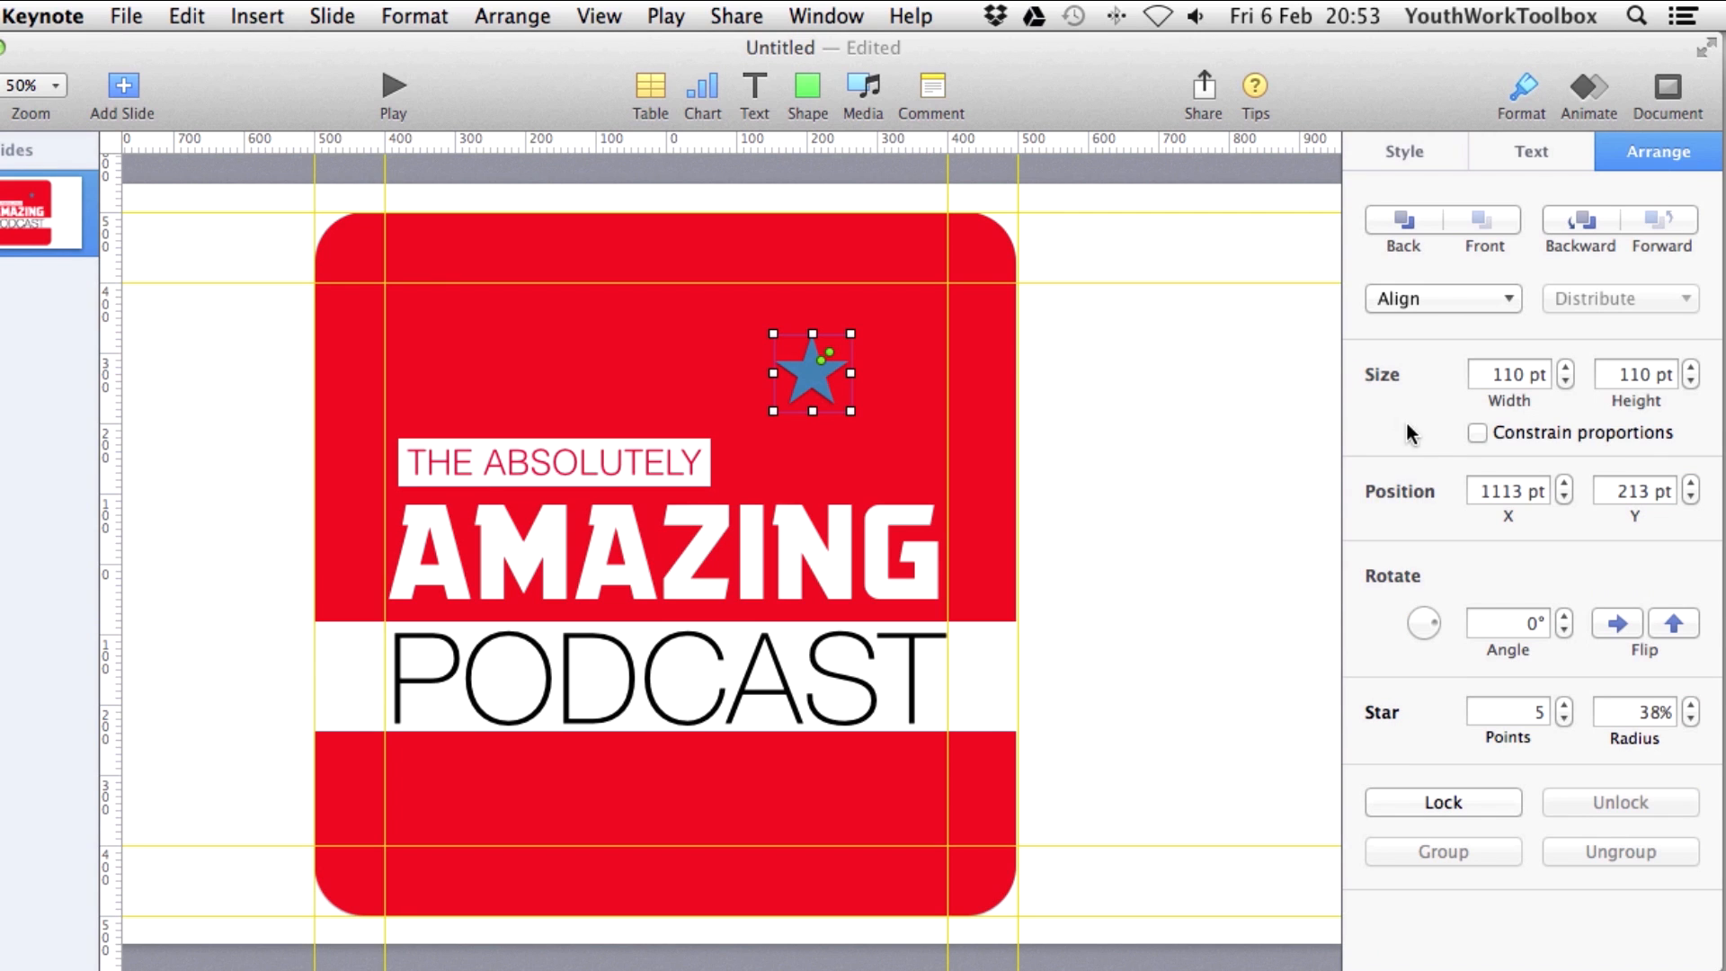
pyautogui.click(1477, 433)
pyautogui.moveTo(773, 334); pyautogui.dragTo(723, 284)
pyautogui.moveTo(832, 353)
pyautogui.mouseDown()
pyautogui.moveTo(877, 316)
pyautogui.moveTo(850, 422)
pyautogui.moveTo(746, 354)
pyautogui.moveTo(759, 296)
pyautogui.moveTo(832, 266)
pyautogui.moveTo(818, 353)
pyautogui.moveTo(833, 329)
pyautogui.mouseUp()
pyautogui.moveTo(906, 272); pyautogui.dragTo(1061, 135)
pyautogui.moveTo(1085, 218); pyautogui.dragTo(1106, 185)
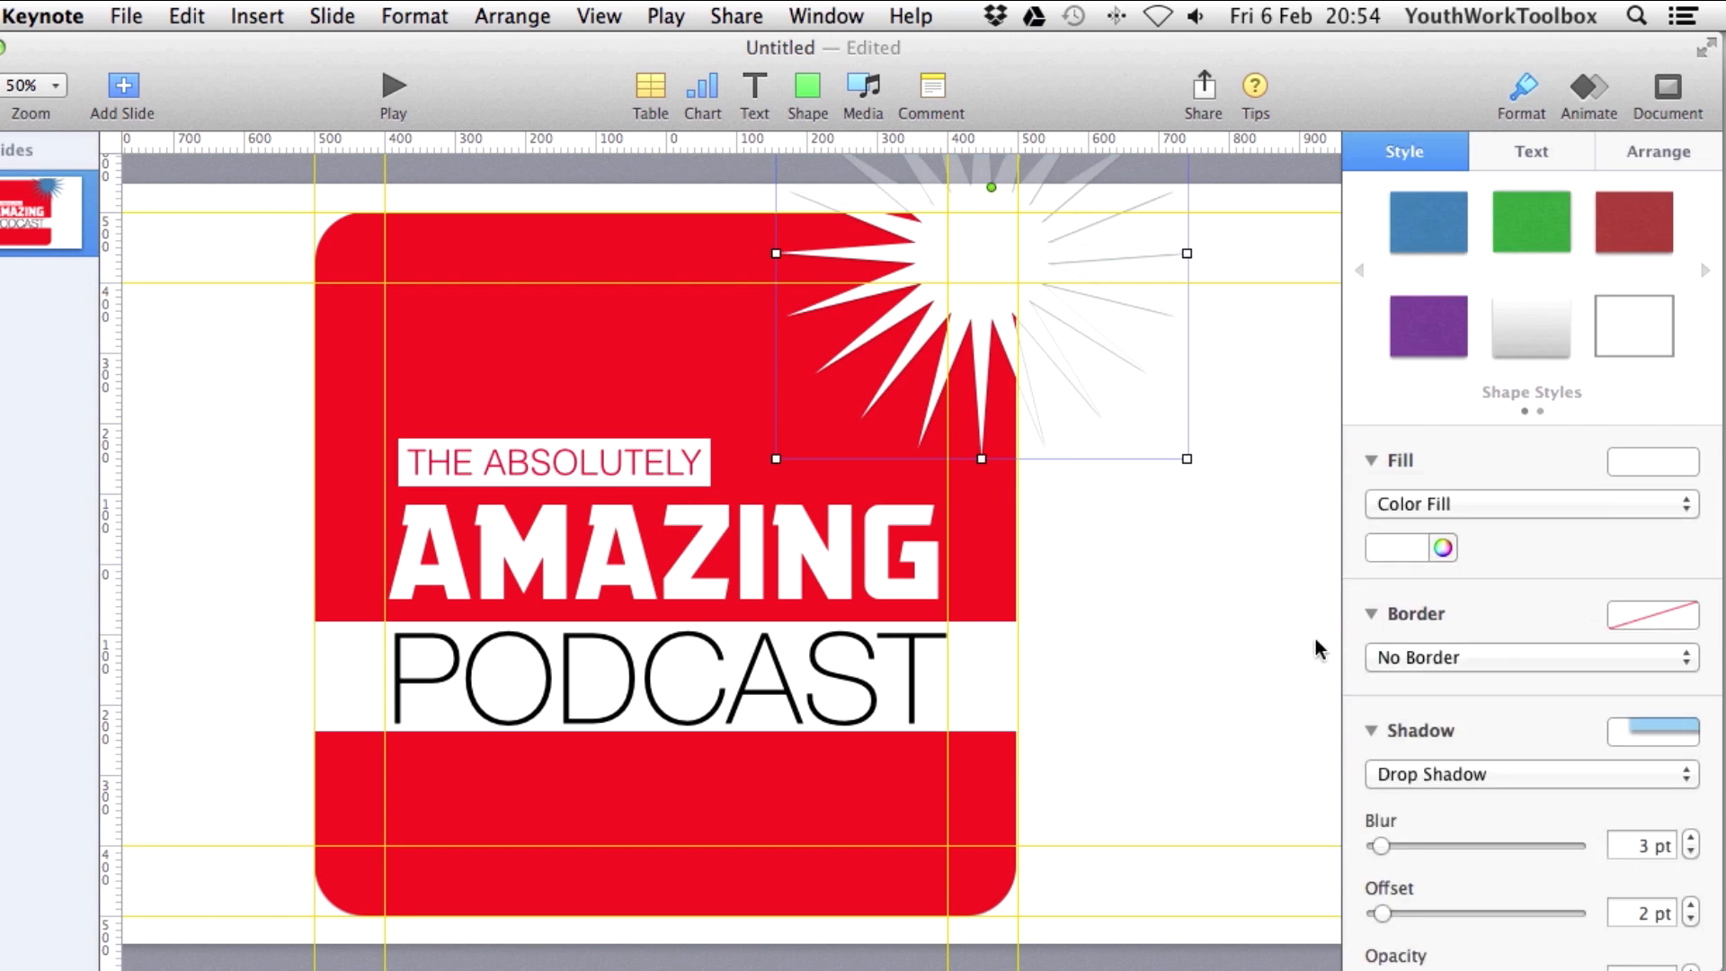
pyautogui.moveTo(984, 315); pyautogui.dragTo(962, 262)
pyautogui.click(638, 733)
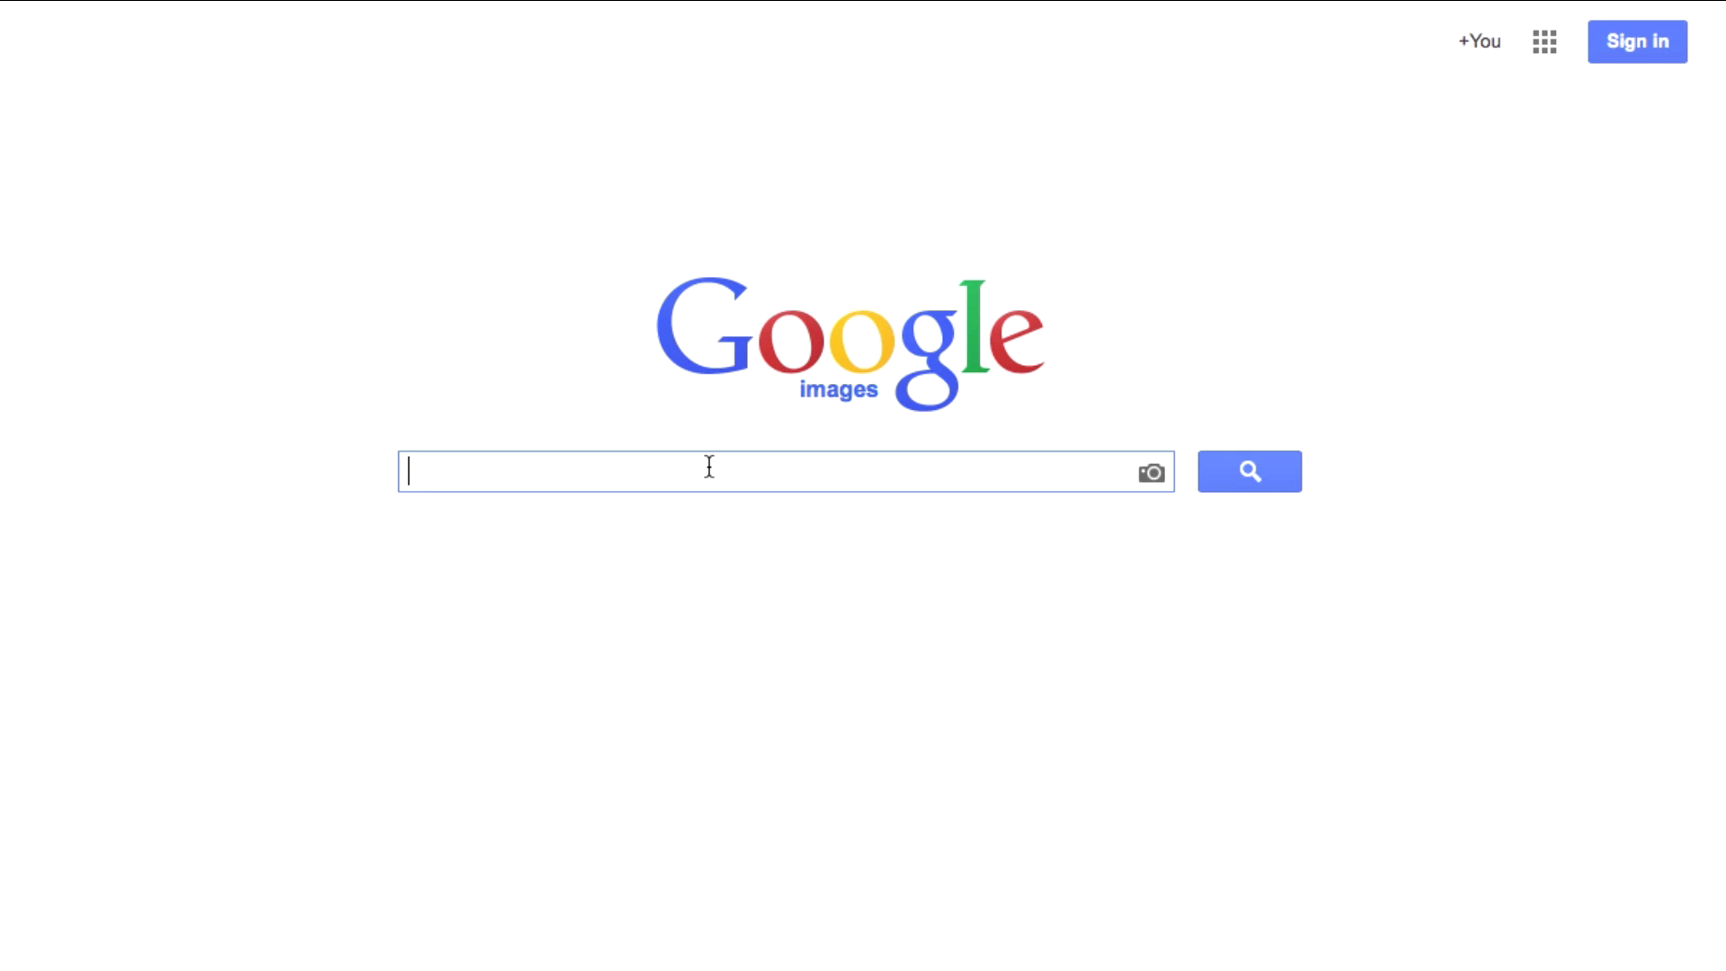
# Run a Google image search for microphone.
pyautogui.write('mic')
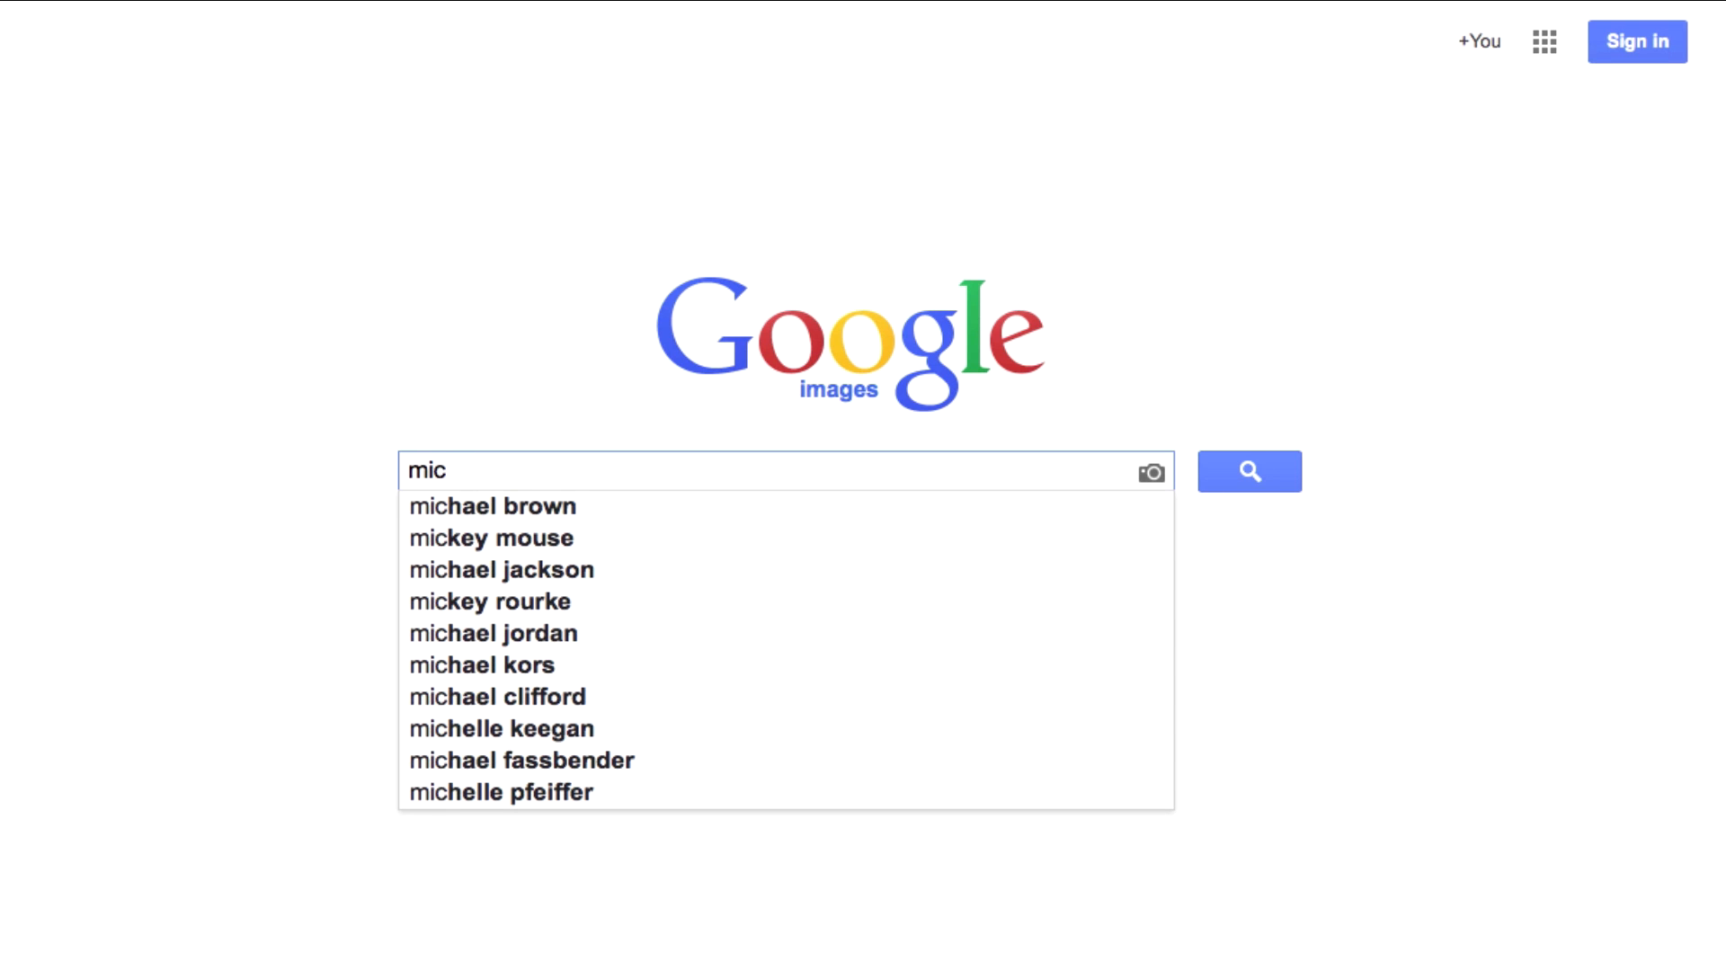
pyautogui.write('ro')
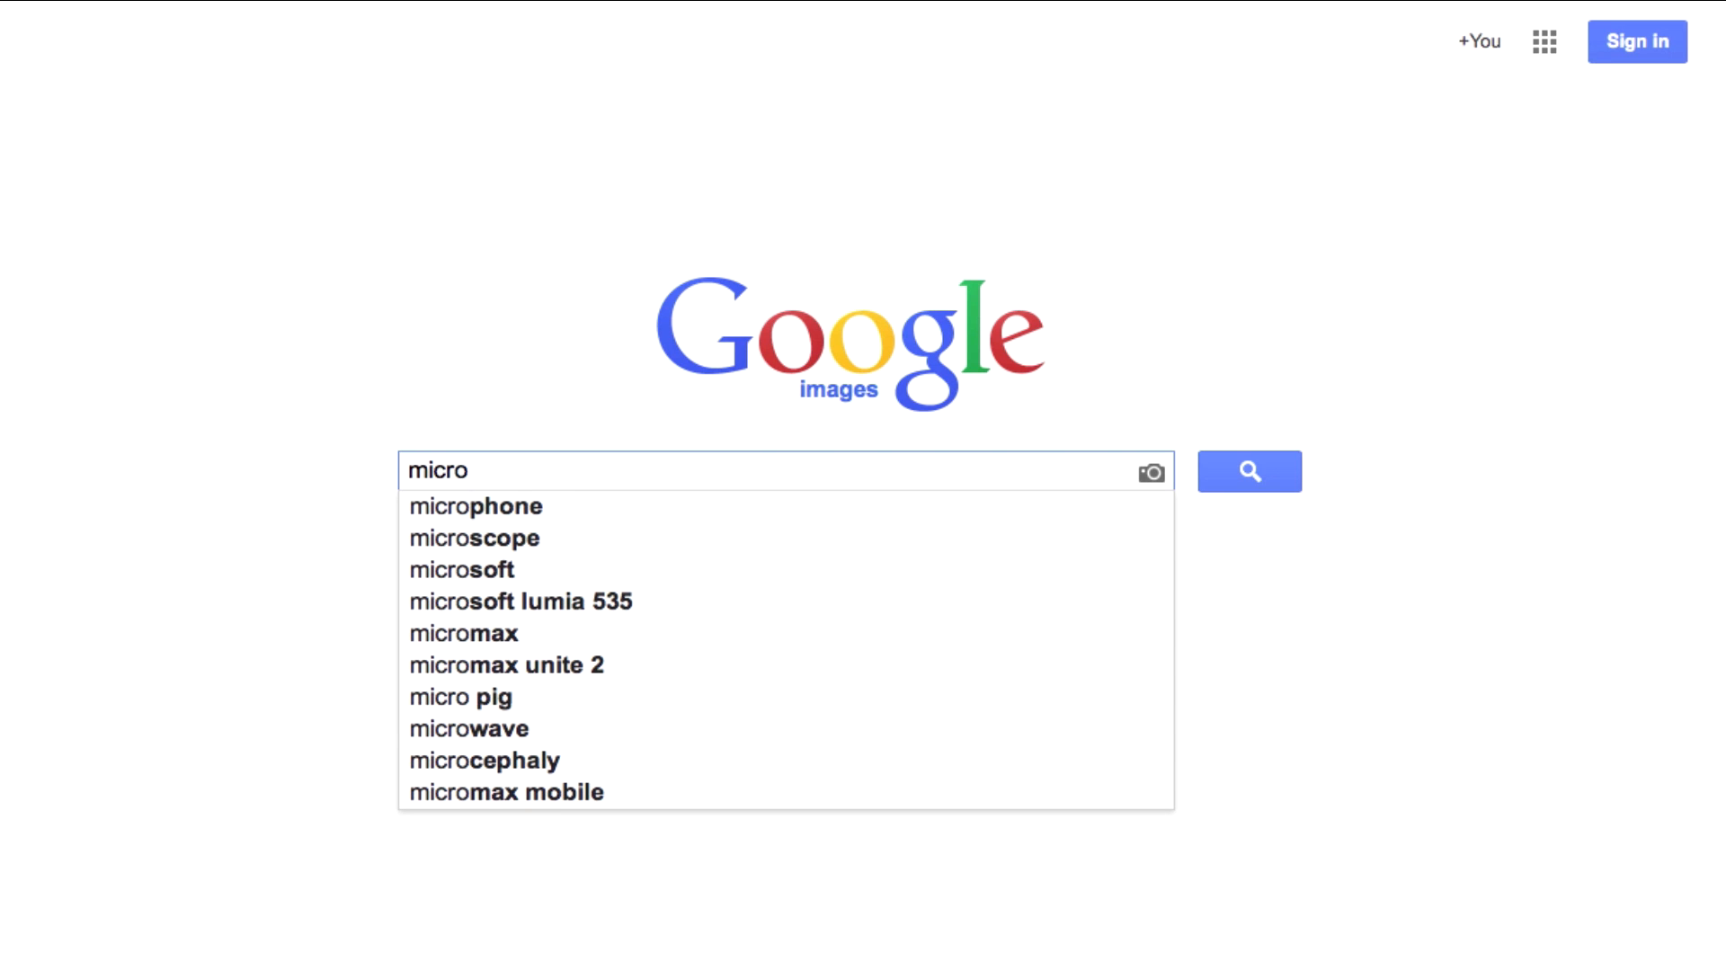
pyautogui.press('Down')
pyautogui.press('Return')
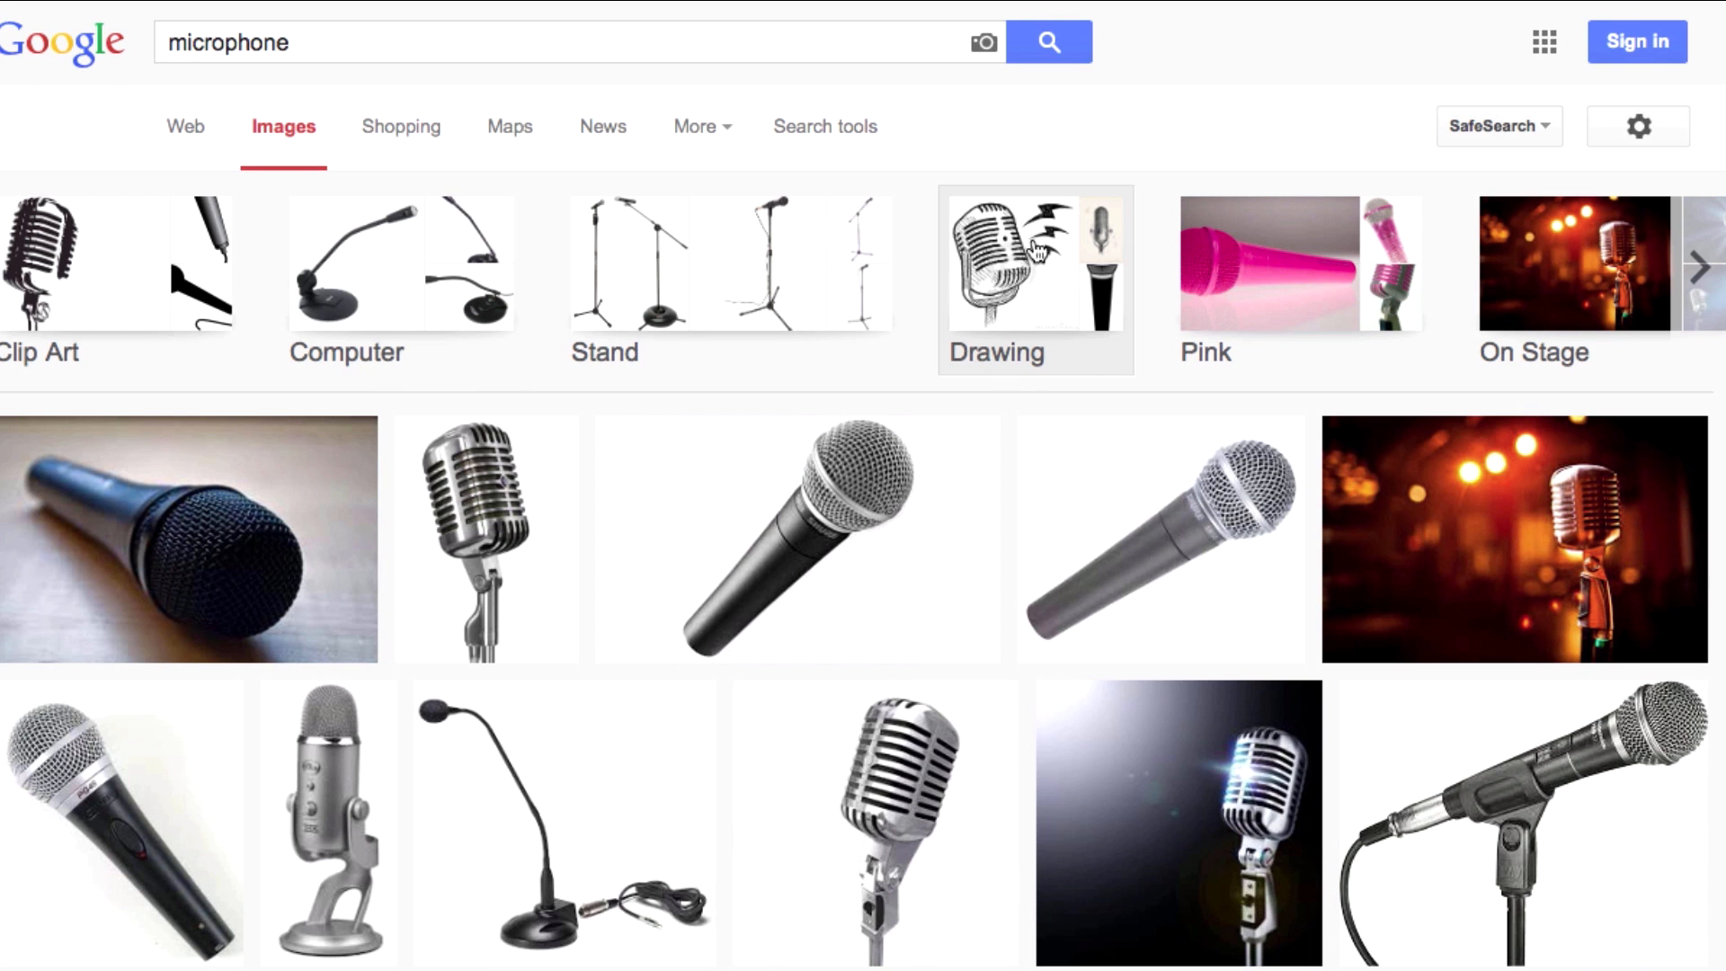
# Filter the results to Large, Clip art, Black and white images.
pyautogui.click(823, 131)
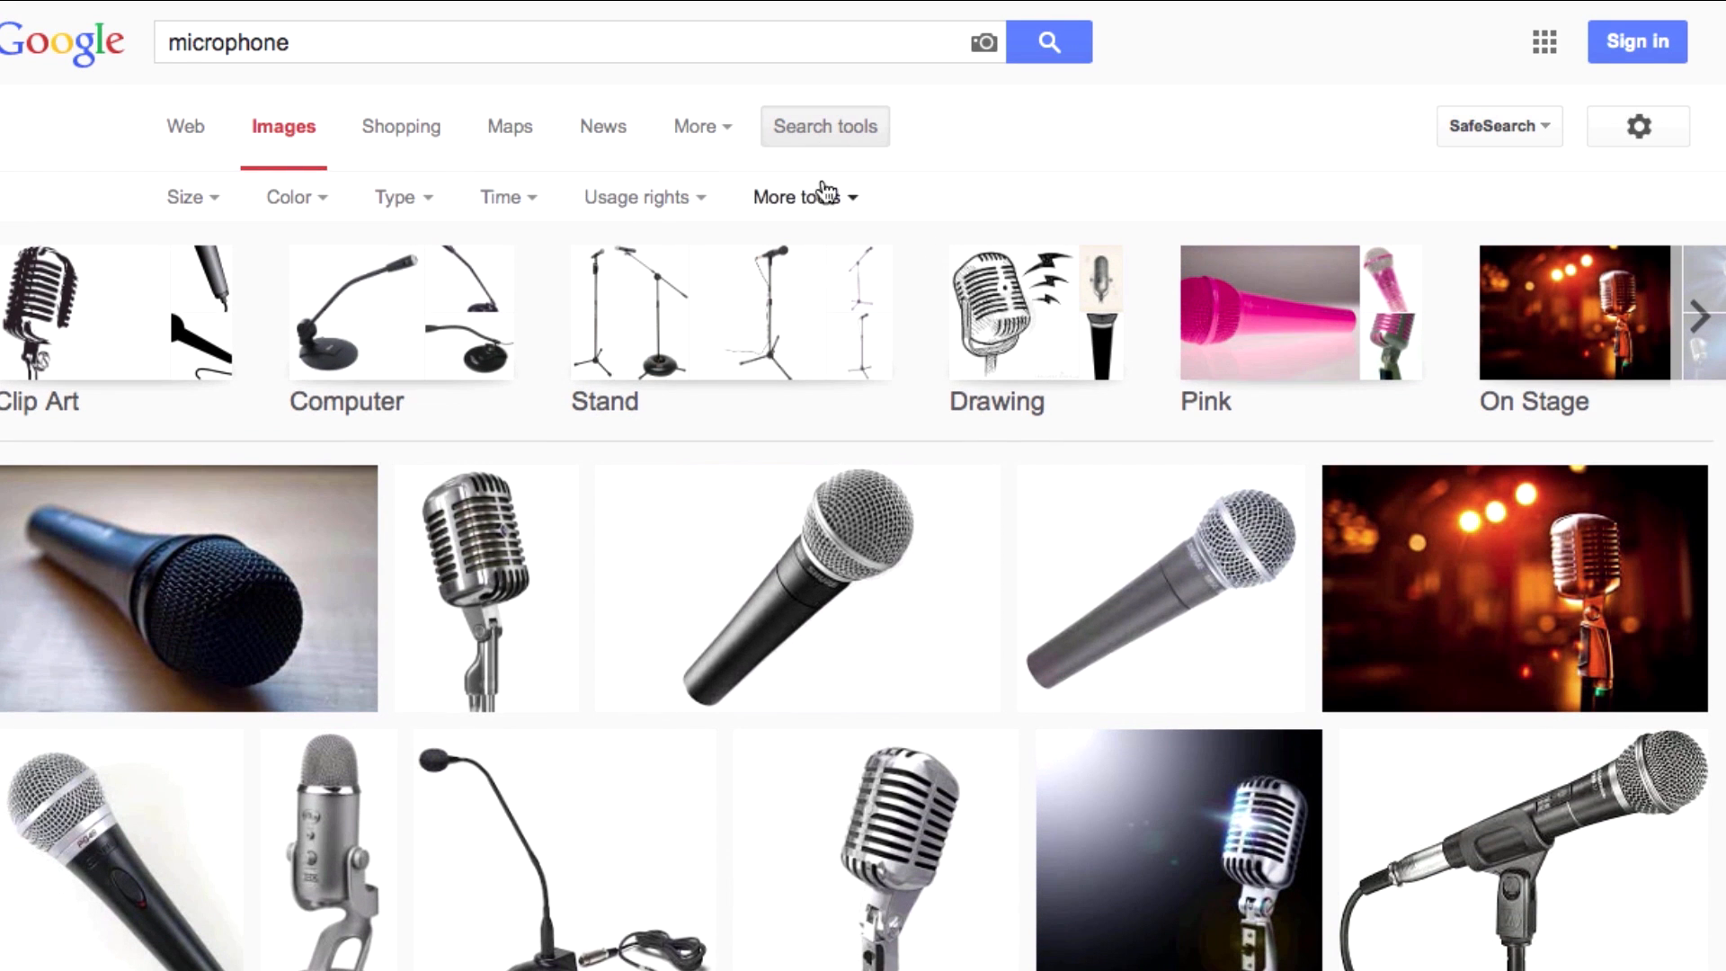
pyautogui.click(196, 199)
pyautogui.click(226, 288)
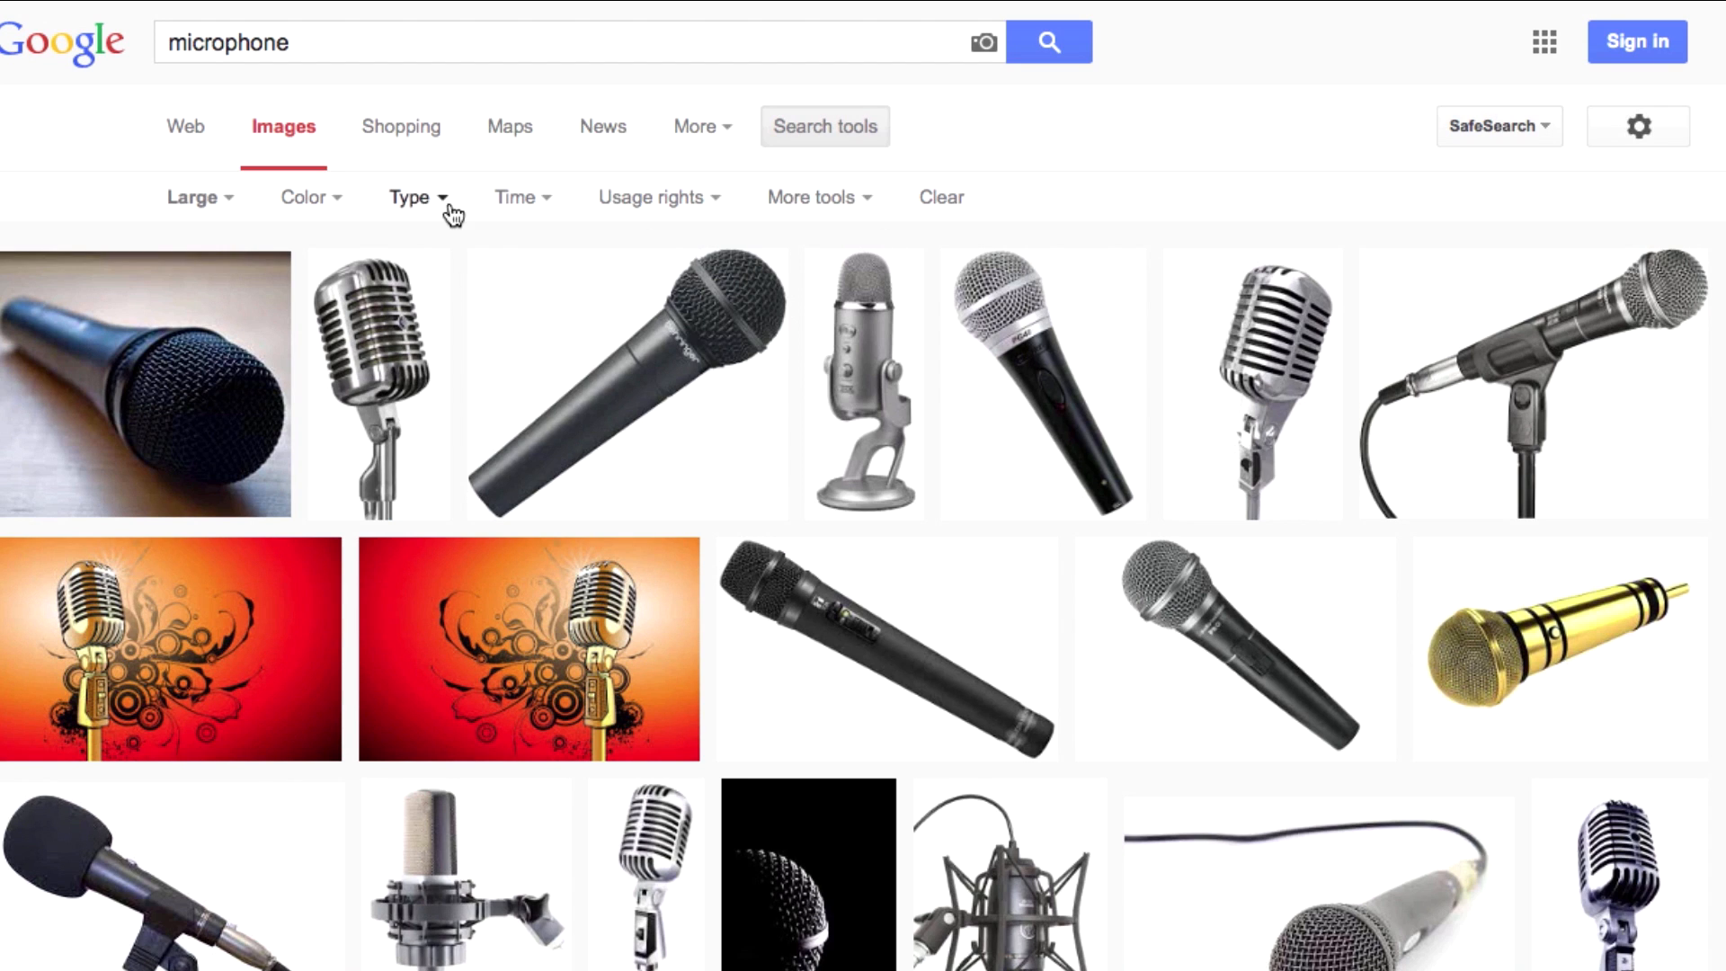
pyautogui.click(419, 201)
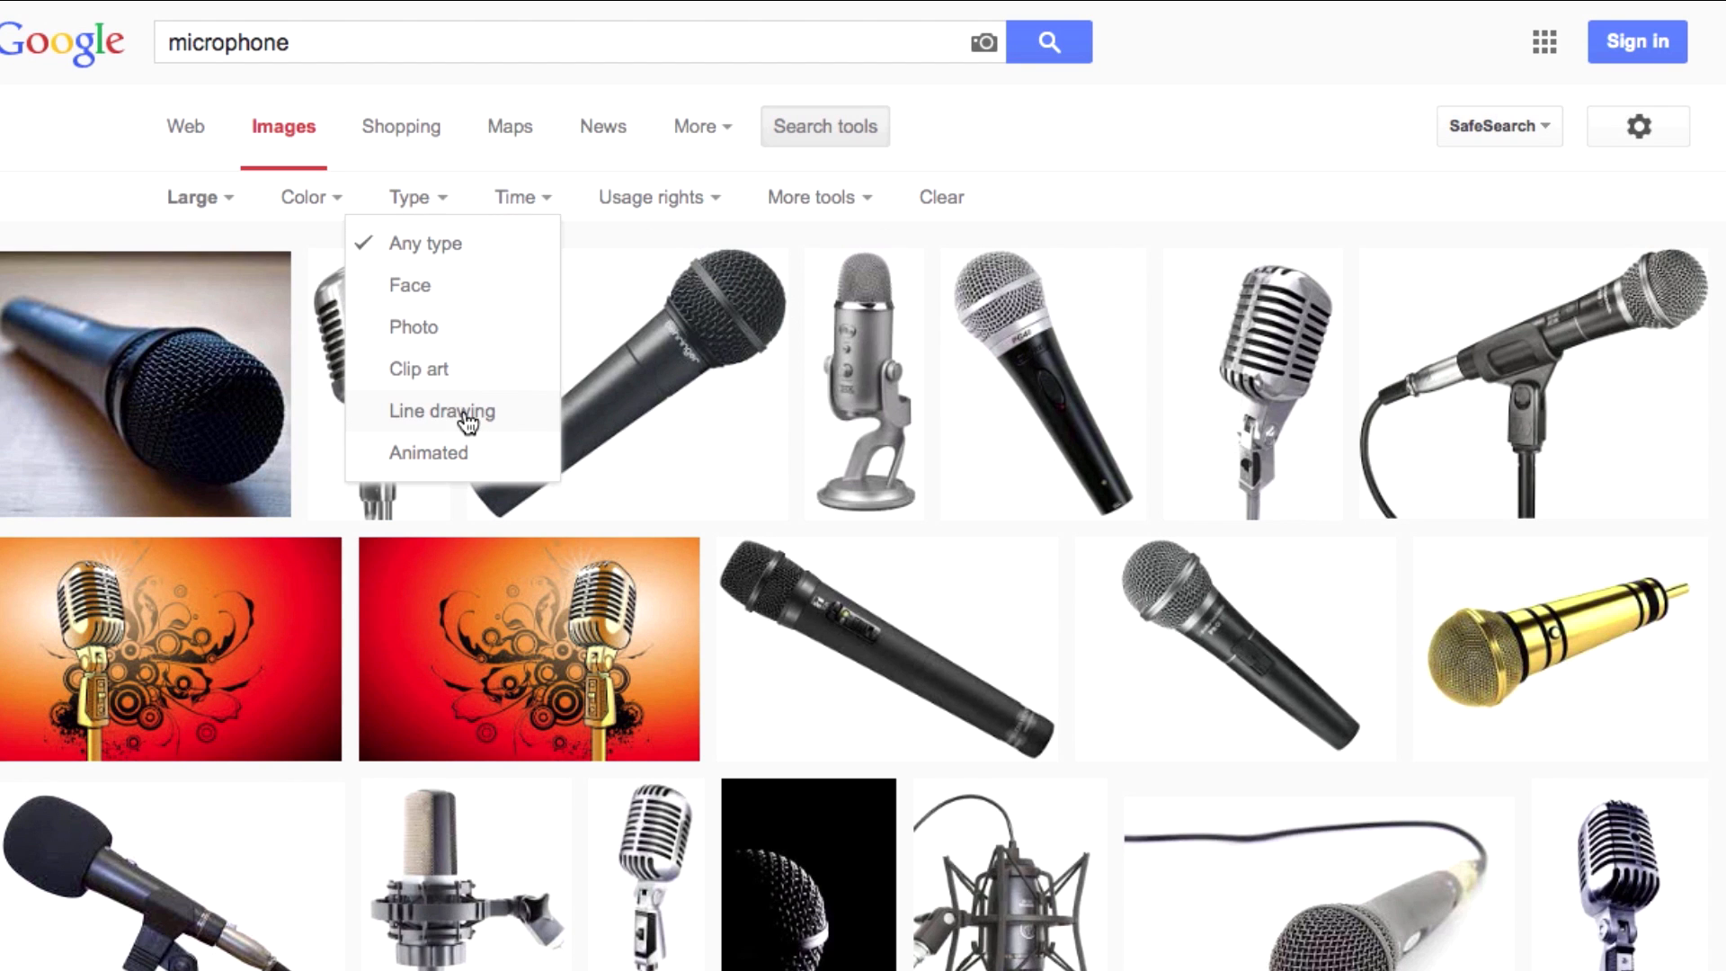
pyautogui.click(467, 418)
pyautogui.click(407, 200)
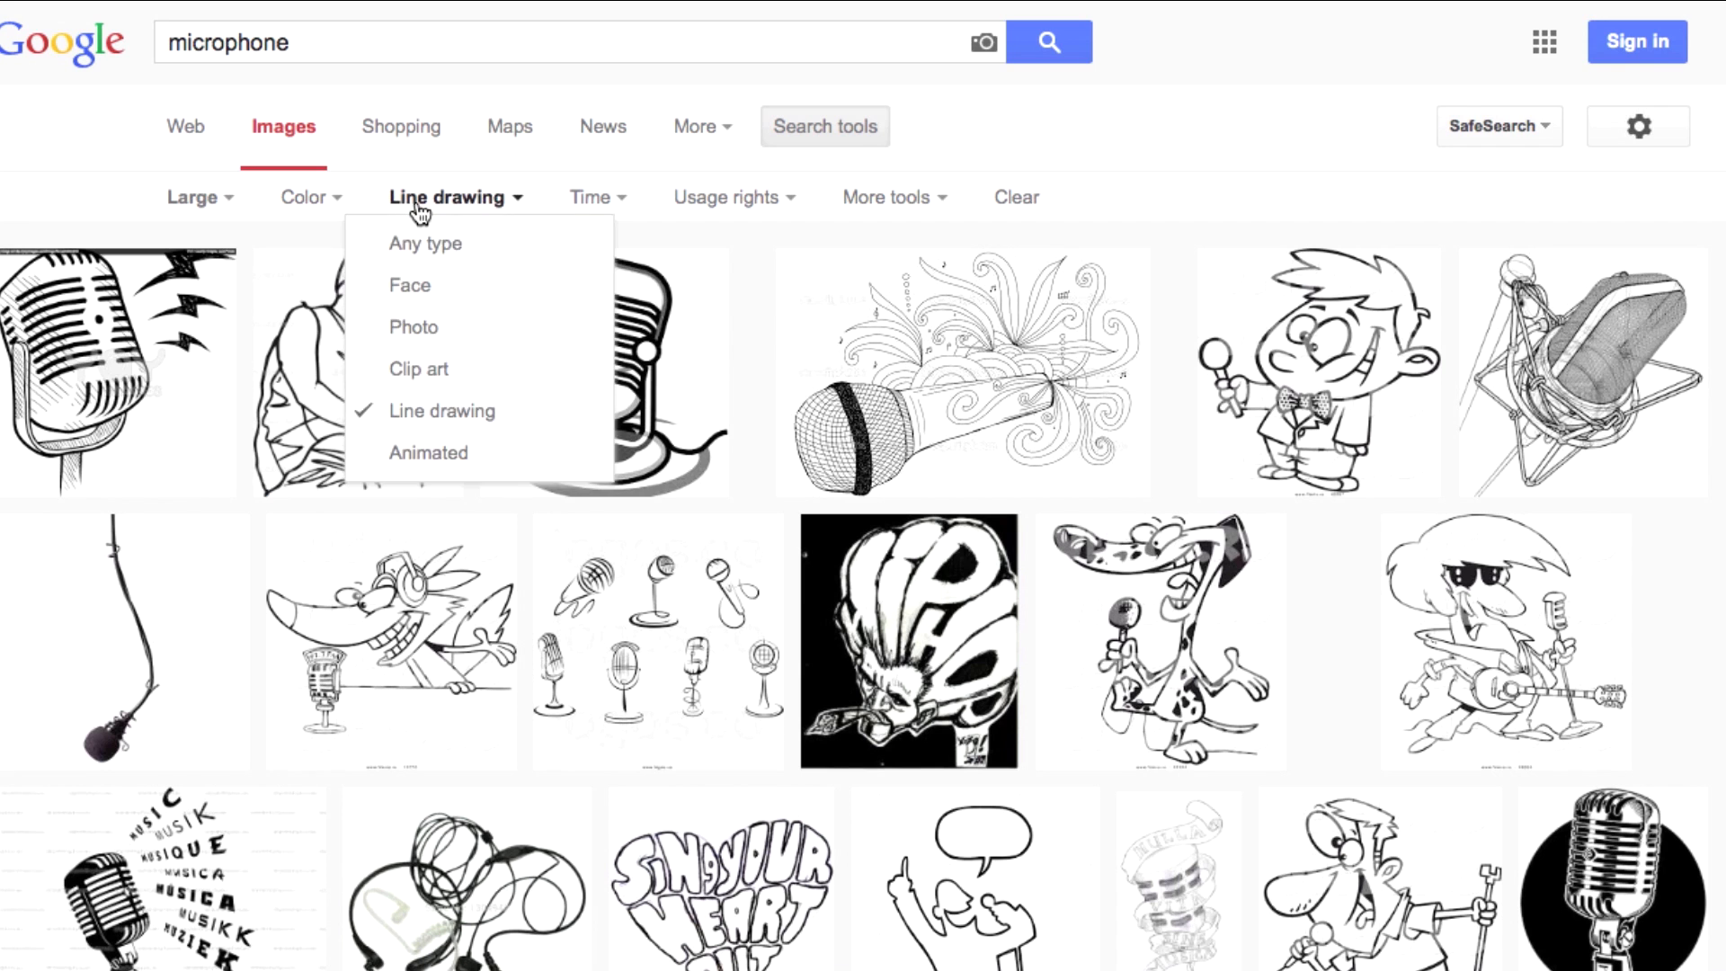
pyautogui.click(440, 372)
pyautogui.click(311, 203)
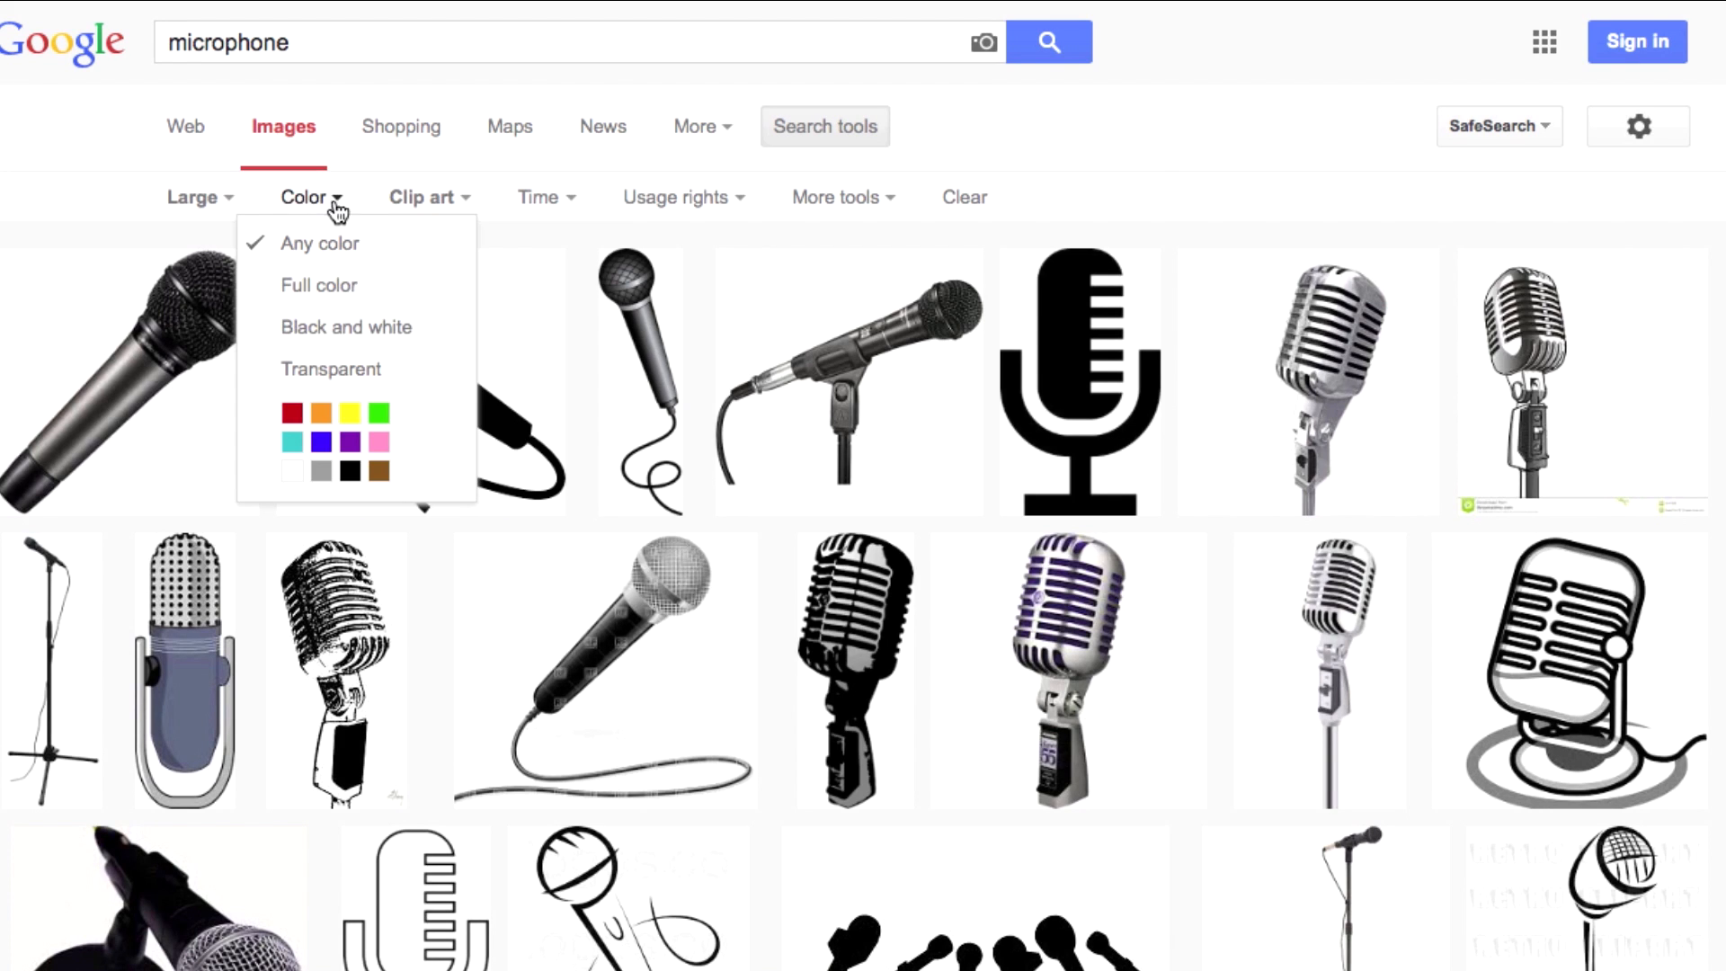
pyautogui.click(358, 333)
# Preview the microphone icon and copy the image.
pyautogui.click(1363, 361)
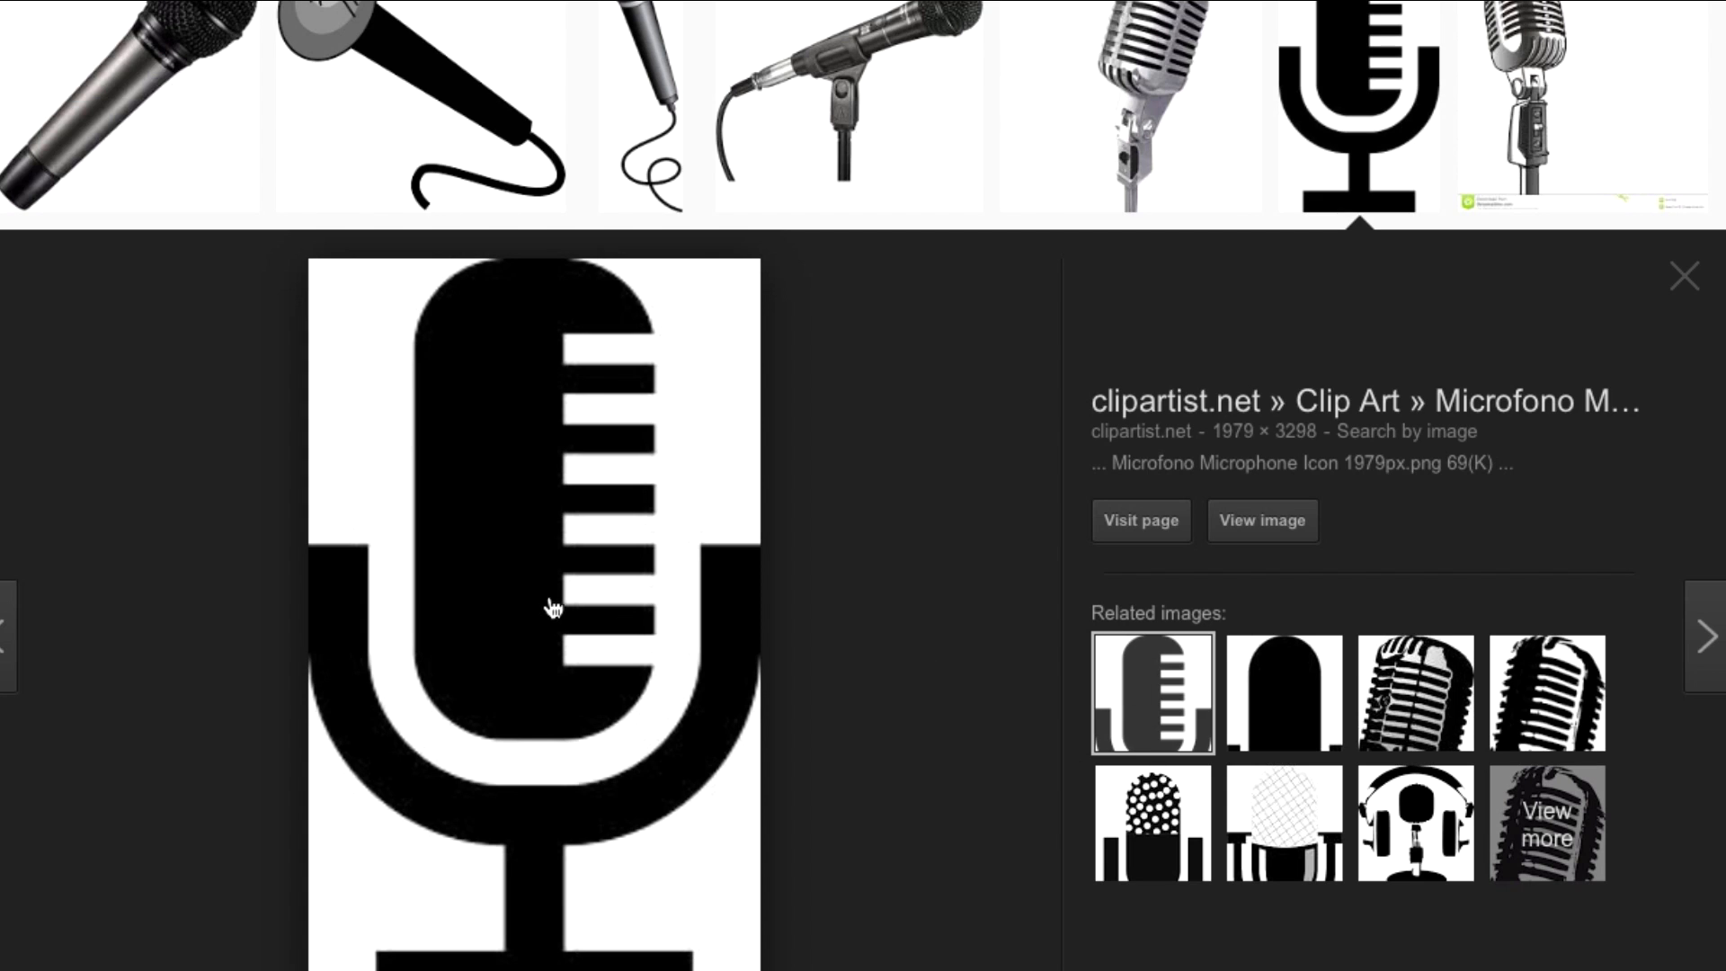
pyautogui.rightClick(469, 439)
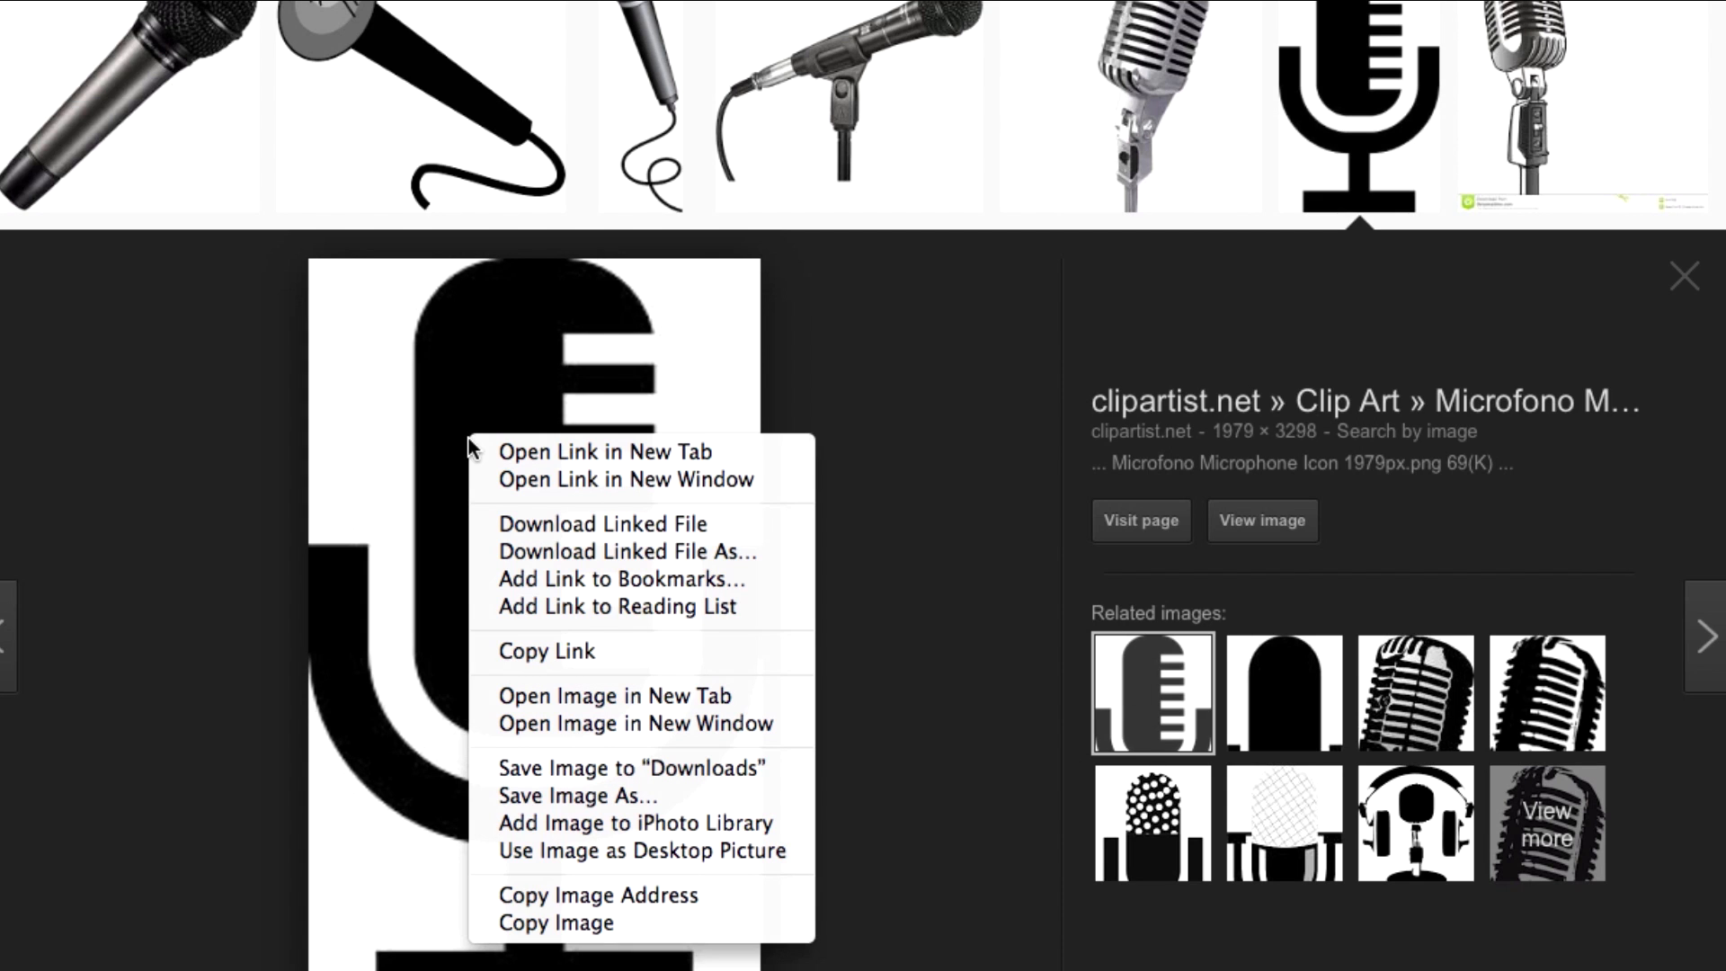
pyautogui.click(639, 926)
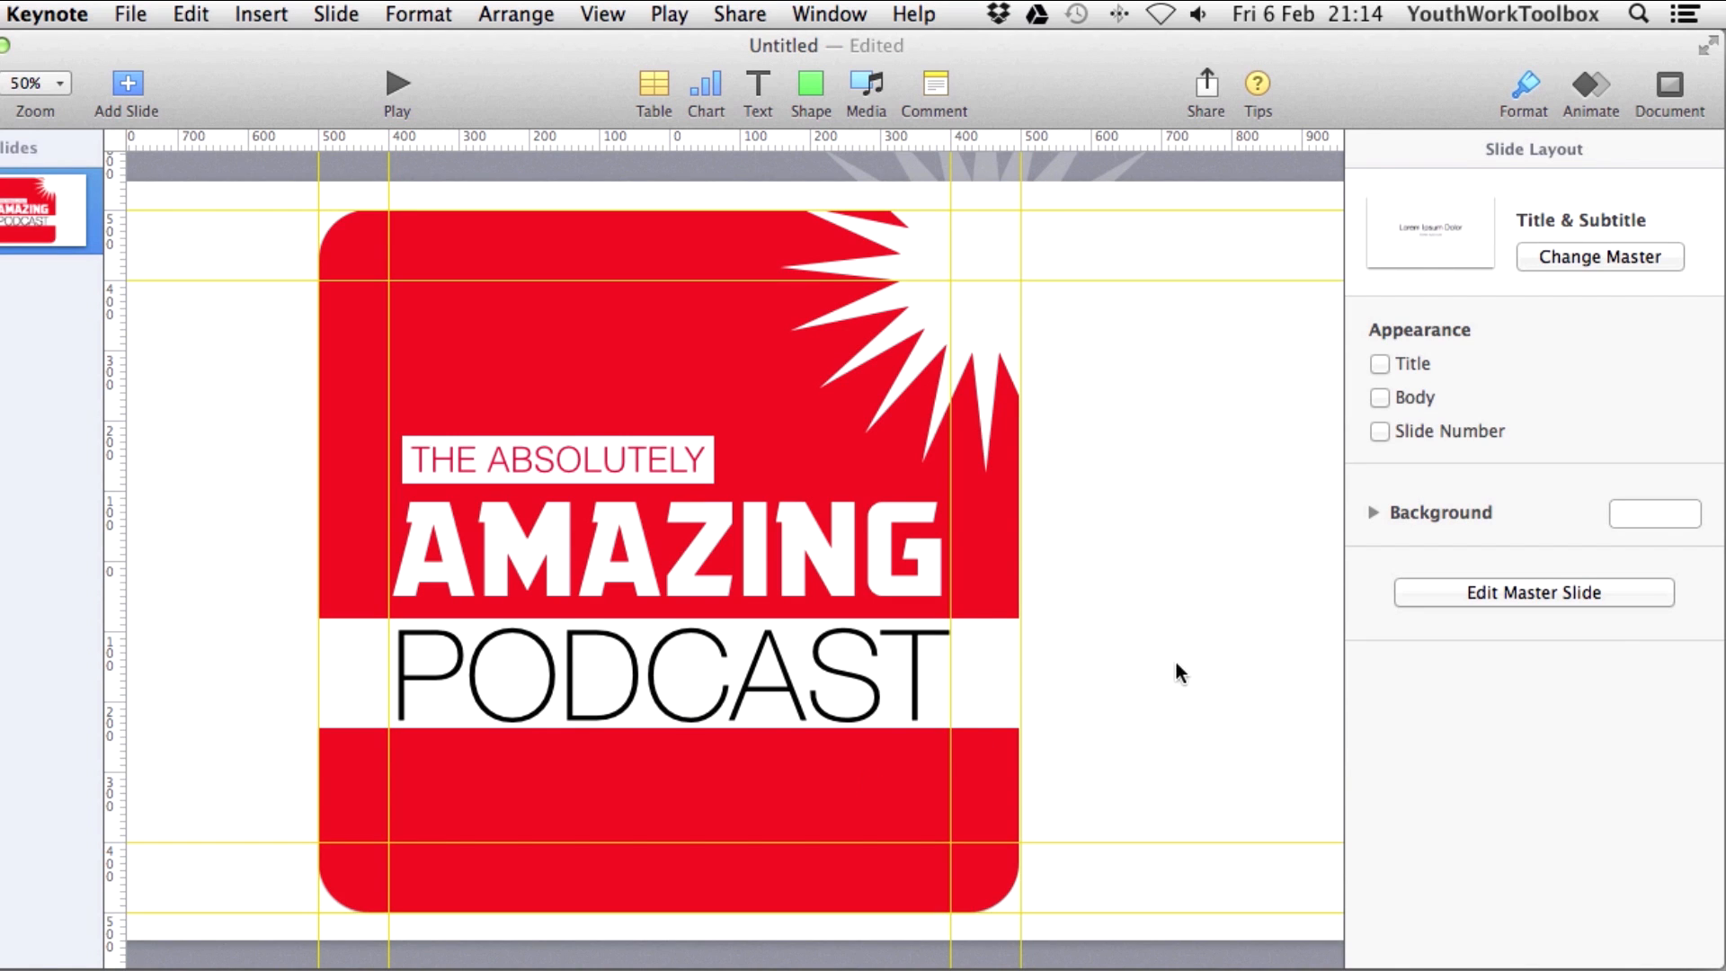
# Paste the microphone icon onto the slide and zoom the view to 100%.
pyautogui.rightClick(1165, 657)
pyautogui.click(1217, 721)
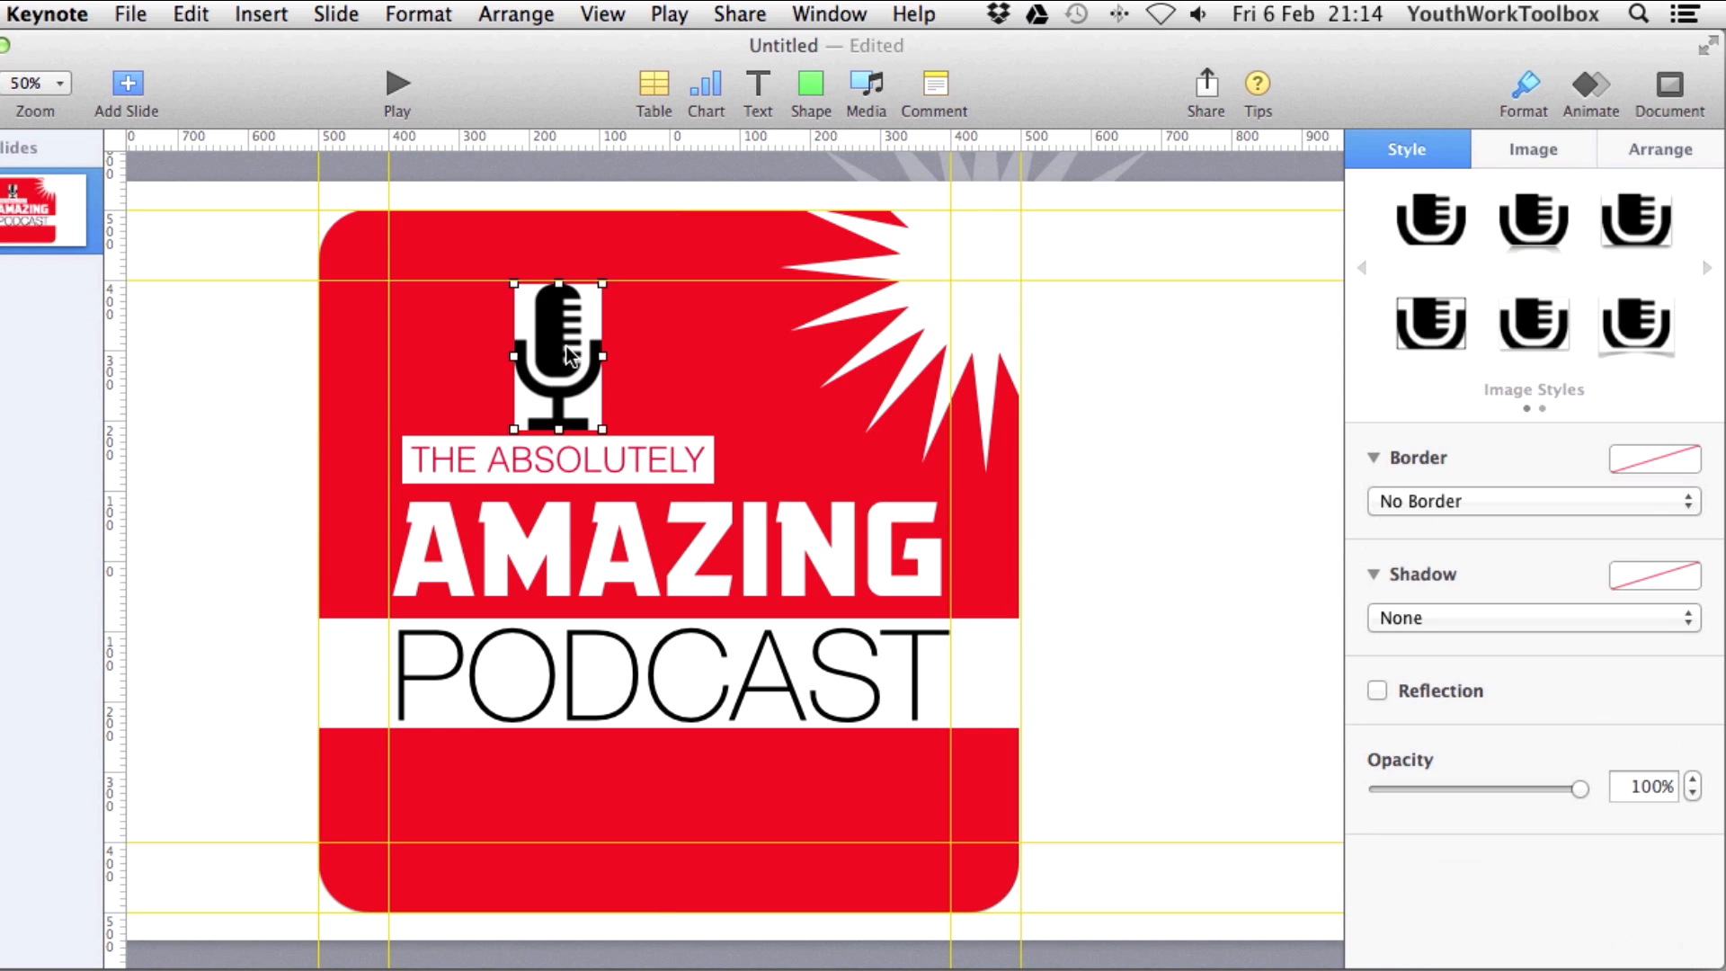
pyautogui.click(63, 86)
pyautogui.click(57, 183)
pyautogui.scroll(8, 539, 790)
pyautogui.hscroll(-3, 539, 791)
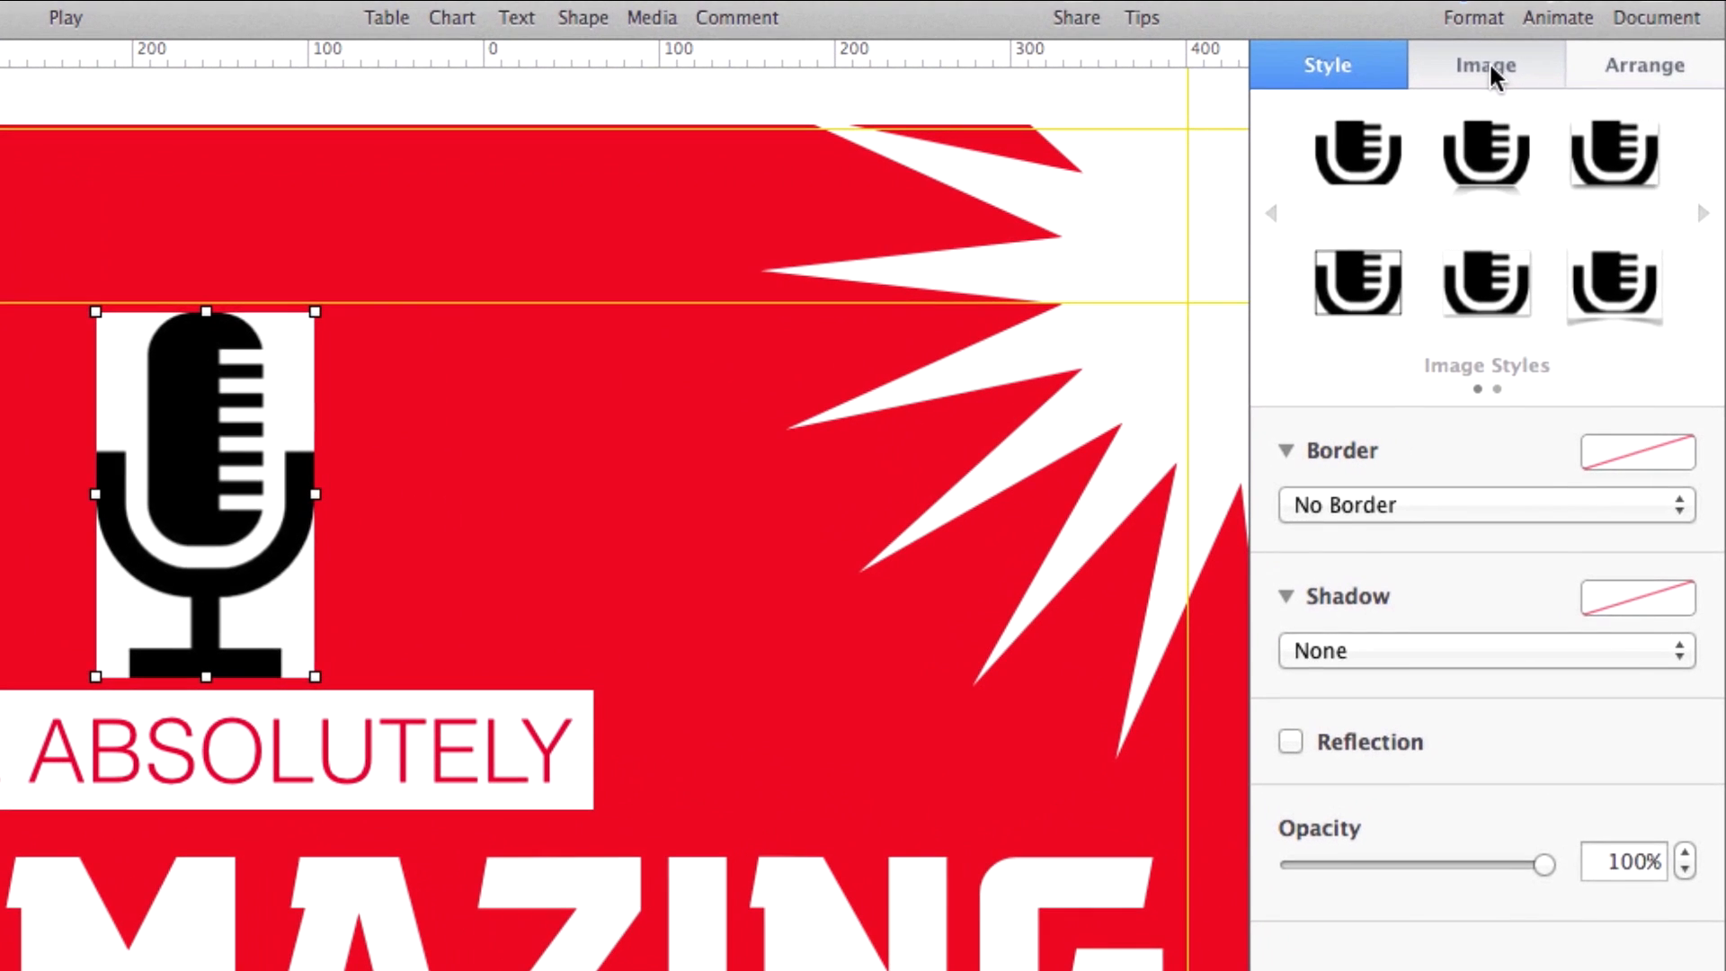
# Use Instant Alpha to clear the white areas around the microphone.
pyautogui.click(1528, 149)
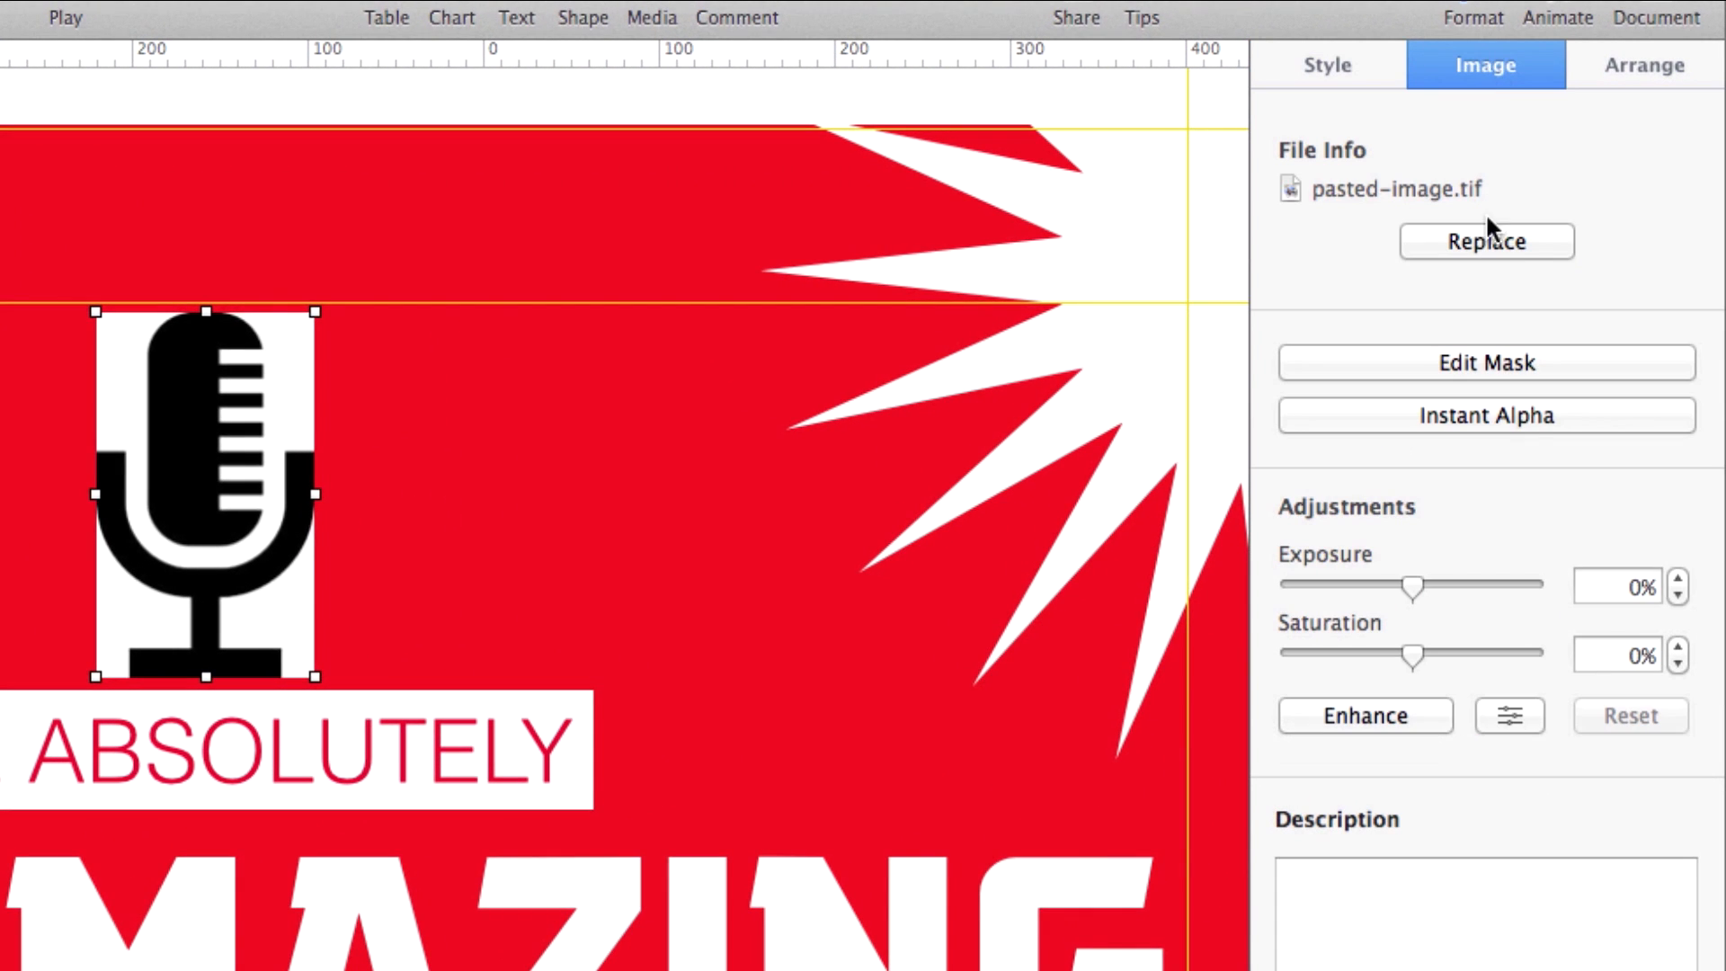
pyautogui.click(1479, 418)
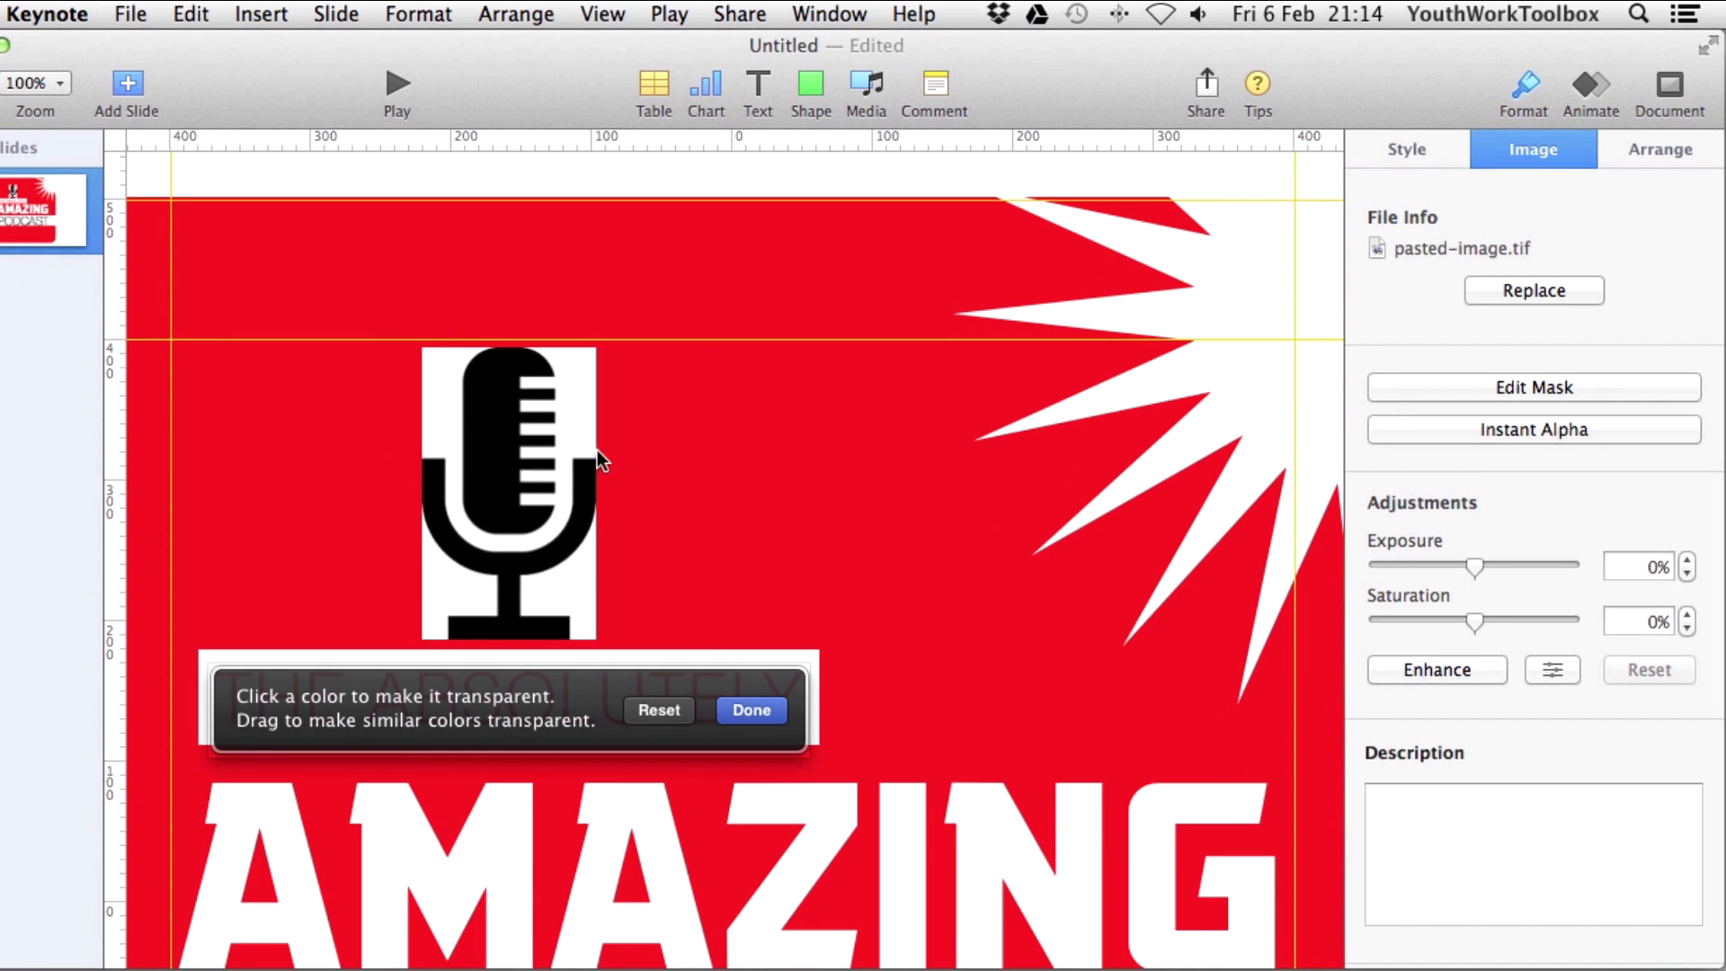
pyautogui.moveTo(566, 398); pyautogui.dragTo(567, 395)
pyautogui.moveTo(567, 586); pyautogui.dragTo(575, 594)
pyautogui.moveTo(460, 594); pyautogui.dragTo(454, 589)
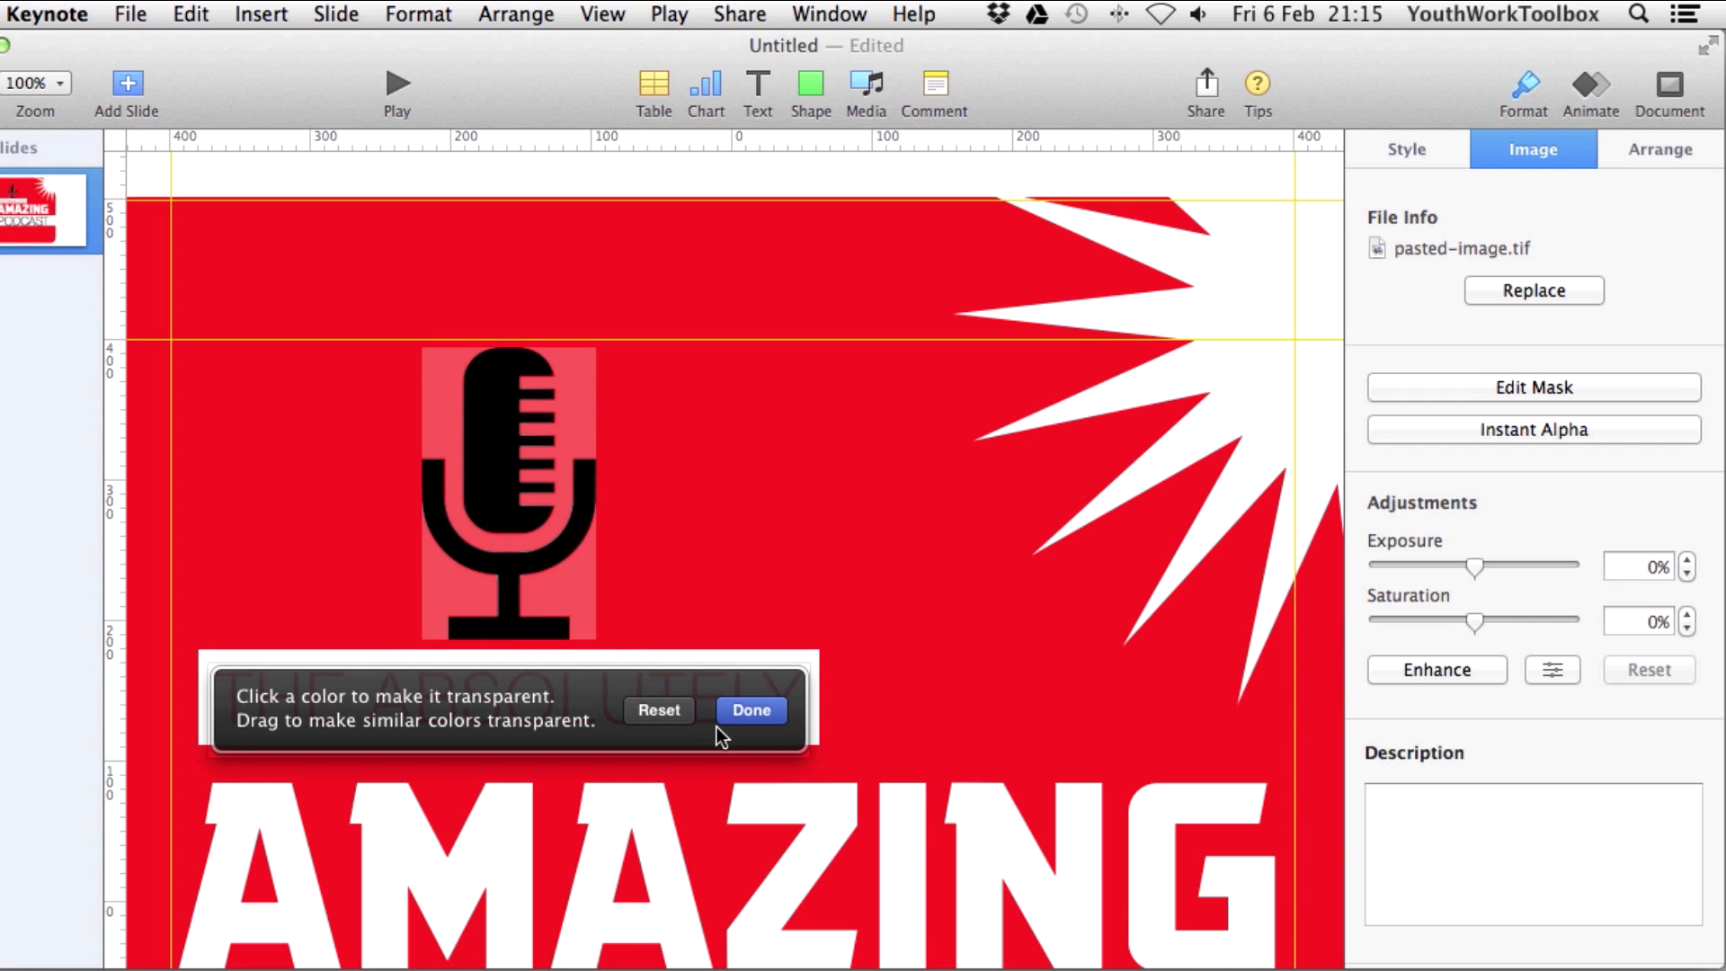
pyautogui.click(752, 710)
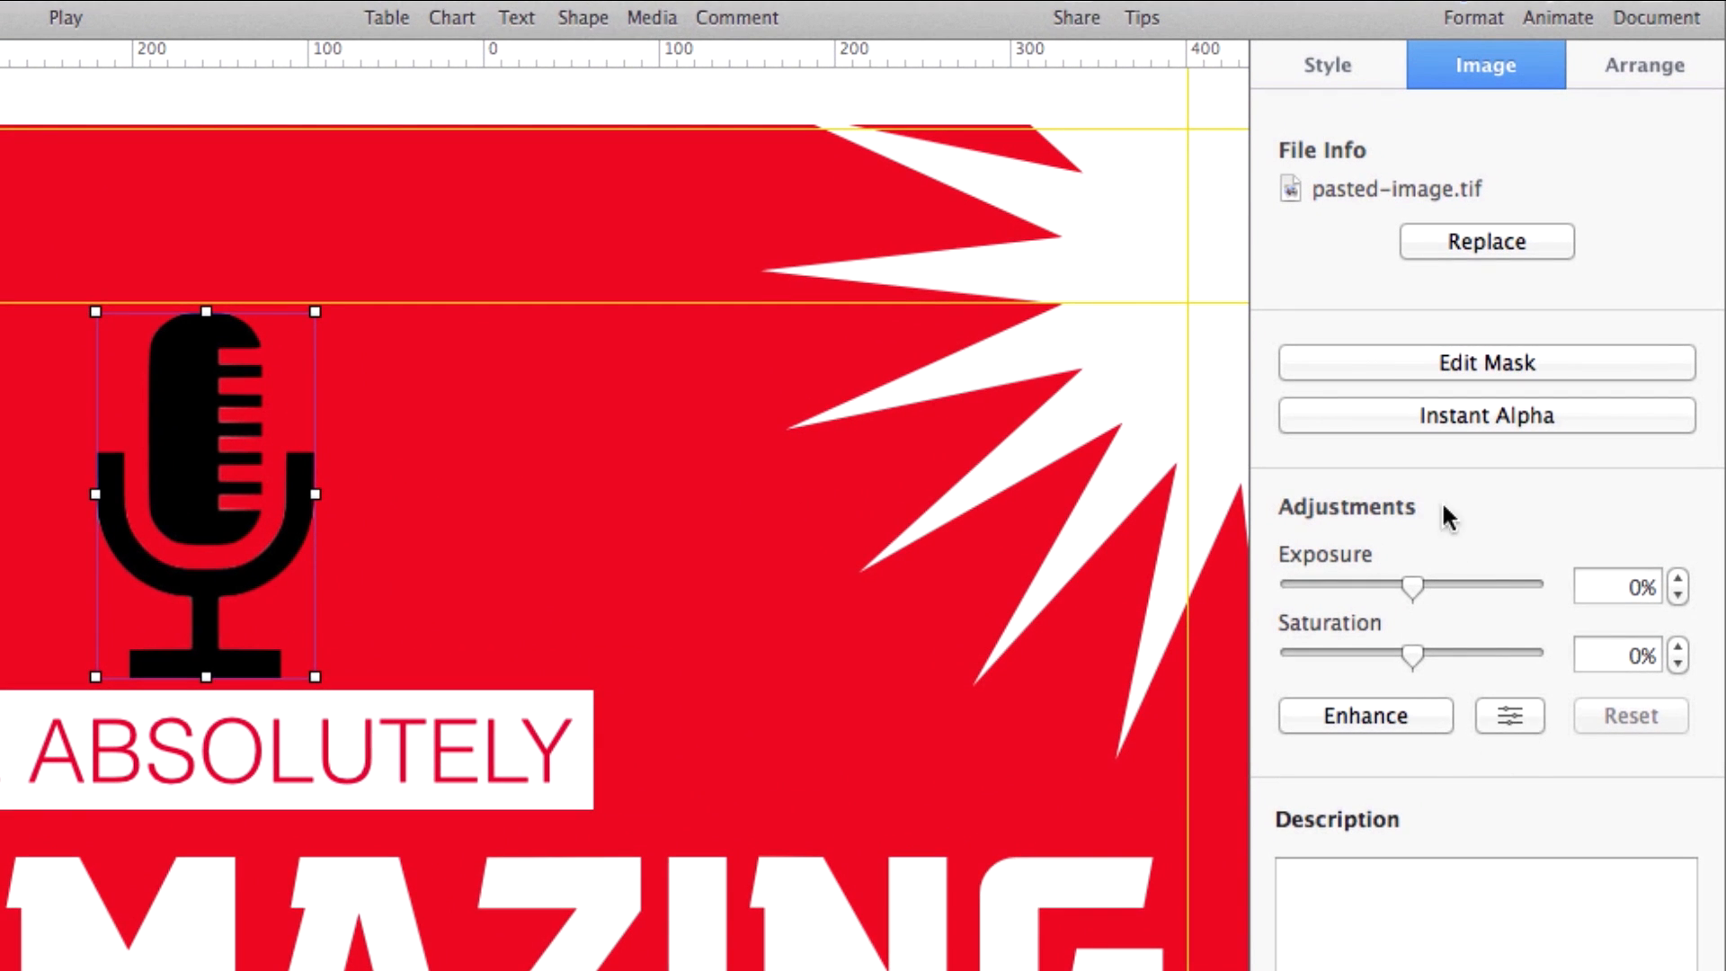
# Lower the microphone's contrast and raise exposure to 100% so it turns white.
pyautogui.click(1508, 716)
pyautogui.moveTo(1490, 647); pyautogui.dragTo(1291, 649)
pyautogui.moveTo(1489, 604); pyautogui.dragTo(1686, 609)
pyautogui.moveTo(1589, 690); pyautogui.dragTo(1506, 710)
pyautogui.moveTo(1479, 495); pyautogui.dragTo(1230, 496)
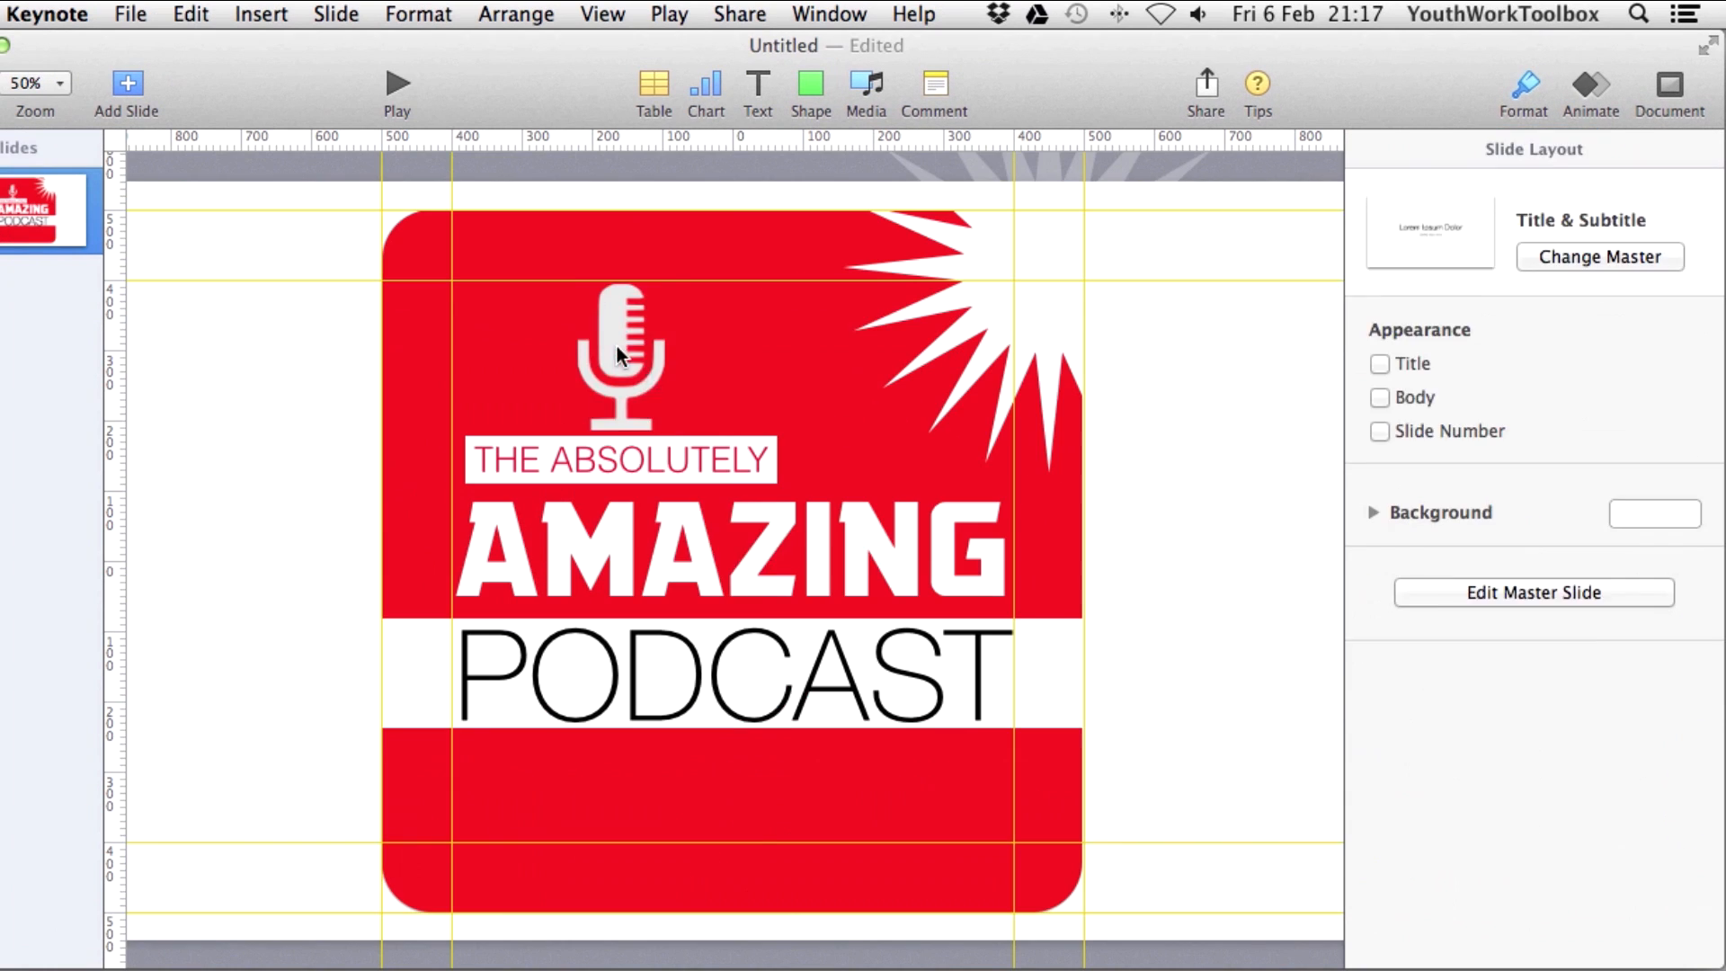
# Move the microphone down, then group the two title texts and raise the group.
pyautogui.moveTo(617, 347); pyautogui.dragTo(724, 782)
pyautogui.click(630, 460)
pyautogui.keyDown('shift'); pyautogui.click(683, 563); pyautogui.keyUp('shift')
pyautogui.rightClick(1041, 689)
pyautogui.click(1102, 704)
pyautogui.moveTo(1040, 678); pyautogui.dragTo(1039, 645)
# Place the microphone just beneath PODCAST and stretch it slightly taller.
pyautogui.moveTo(742, 782); pyautogui.dragTo(742, 762)
pyautogui.click(1032, 316)
pyautogui.moveTo(1049, 647); pyautogui.dragTo(1049, 628)
pyautogui.moveTo(751, 784); pyautogui.dragTo(750, 771)
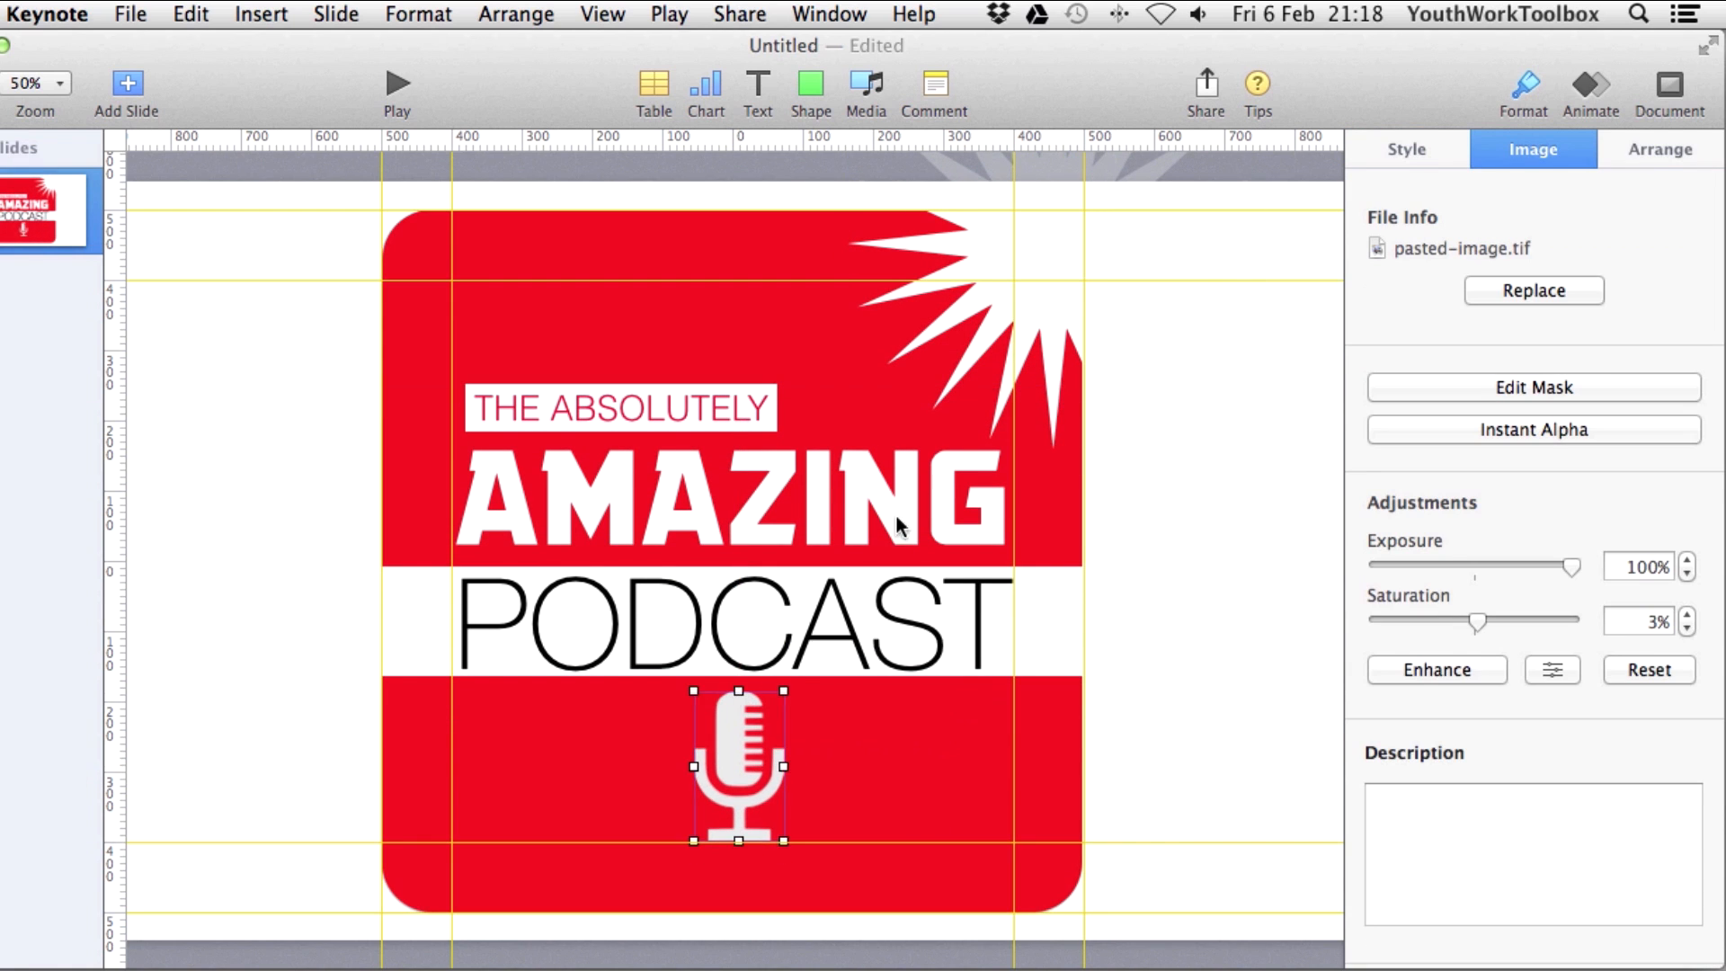
pyautogui.click(1013, 327)
pyautogui.moveTo(1043, 647); pyautogui.dragTo(1043, 633)
pyautogui.moveTo(739, 766); pyautogui.dragTo(737, 757)
pyautogui.moveTo(738, 690); pyautogui.dragTo(740, 676)
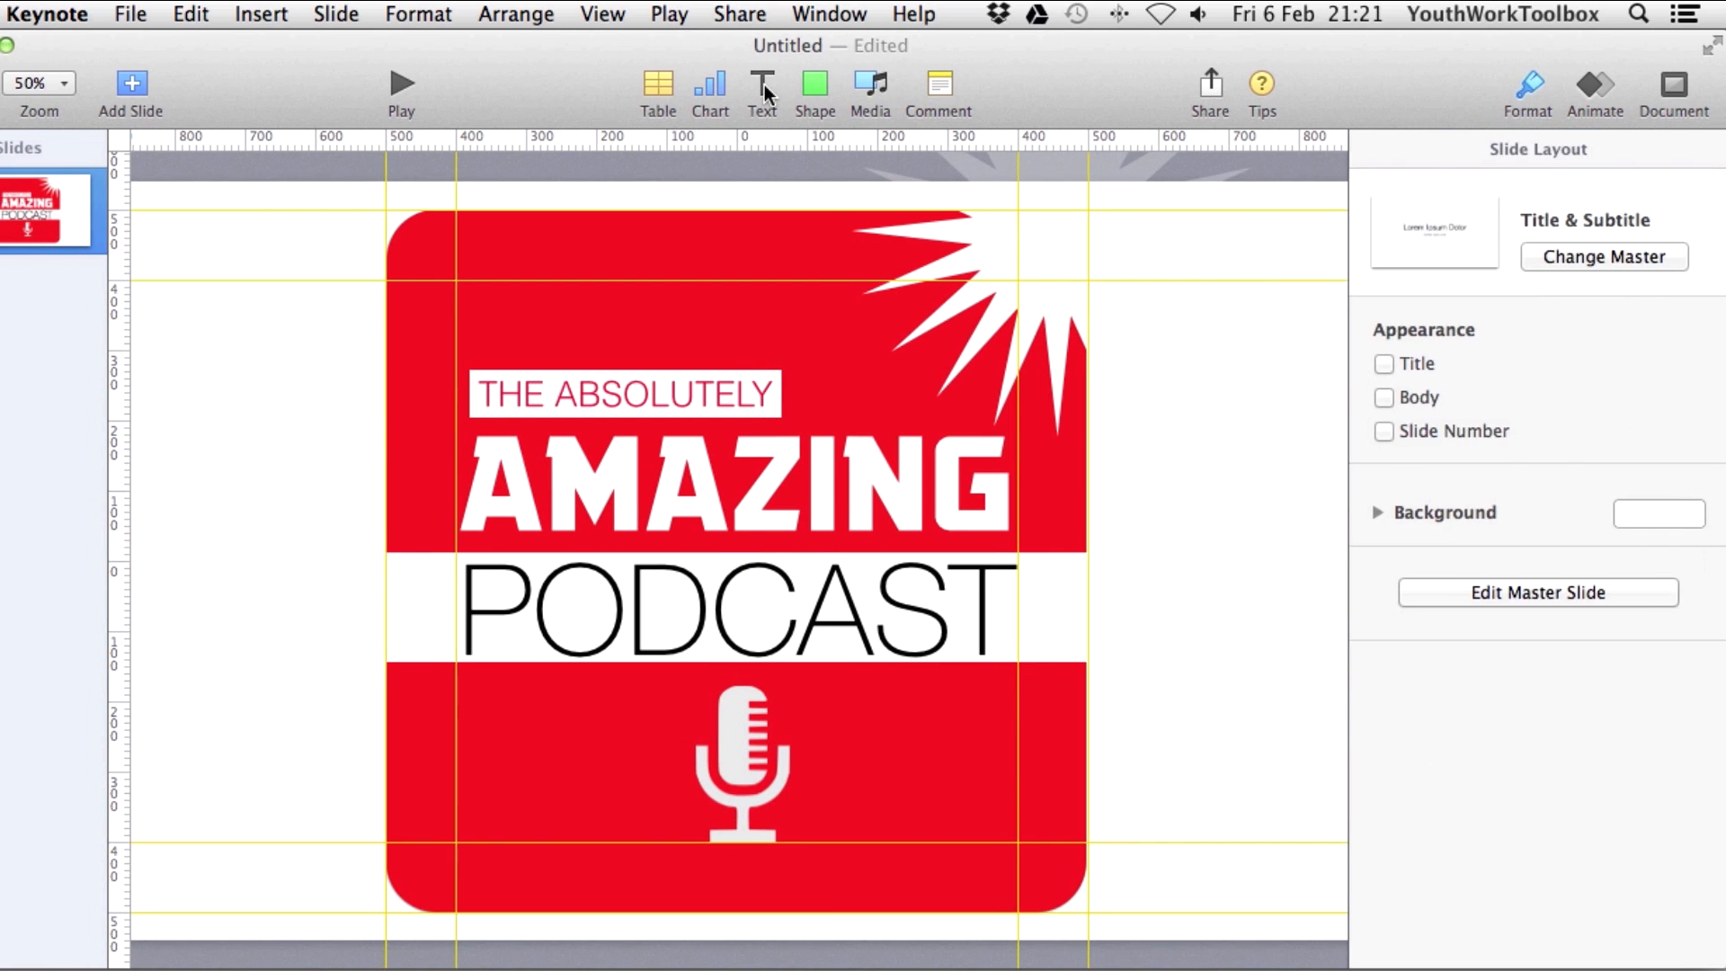
# Add a caption reading 'with' and the host's name, set in Noteworthy.
pyautogui.moveTo(755, 584); pyautogui.dragTo(882, 734)
pyautogui.press('Return')
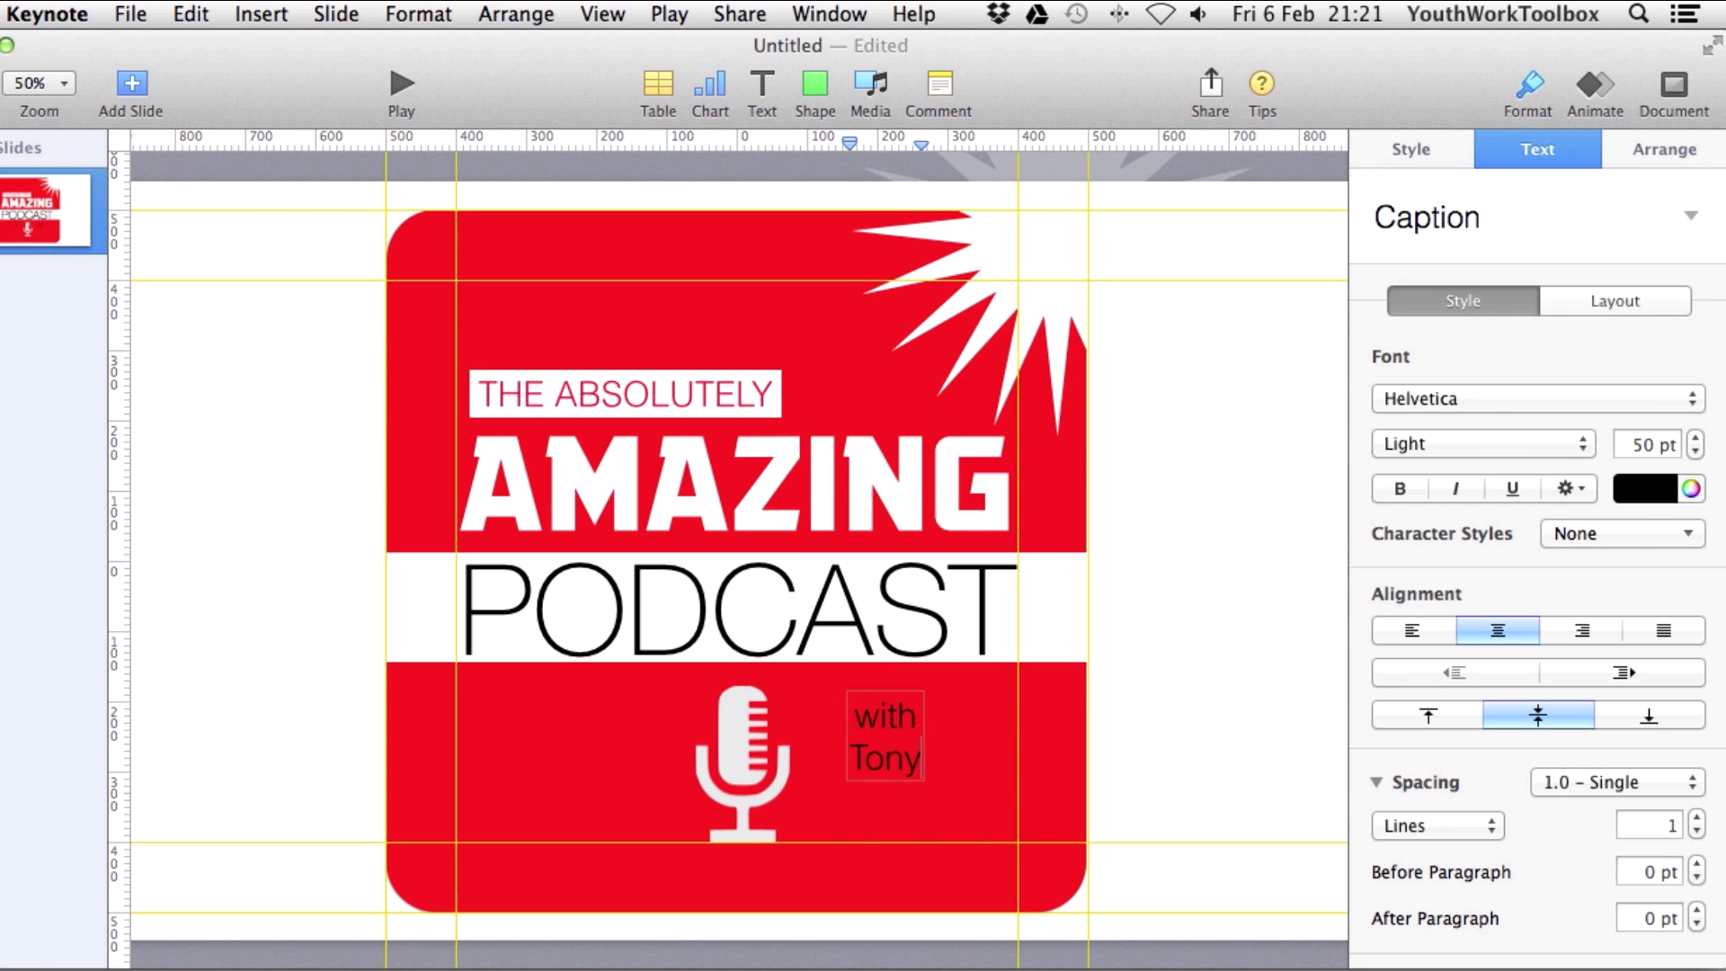
pyautogui.press('super+a')
pyautogui.press('super+braceleft')
pyautogui.click(1532, 398)
pyautogui.click(1456, 905)
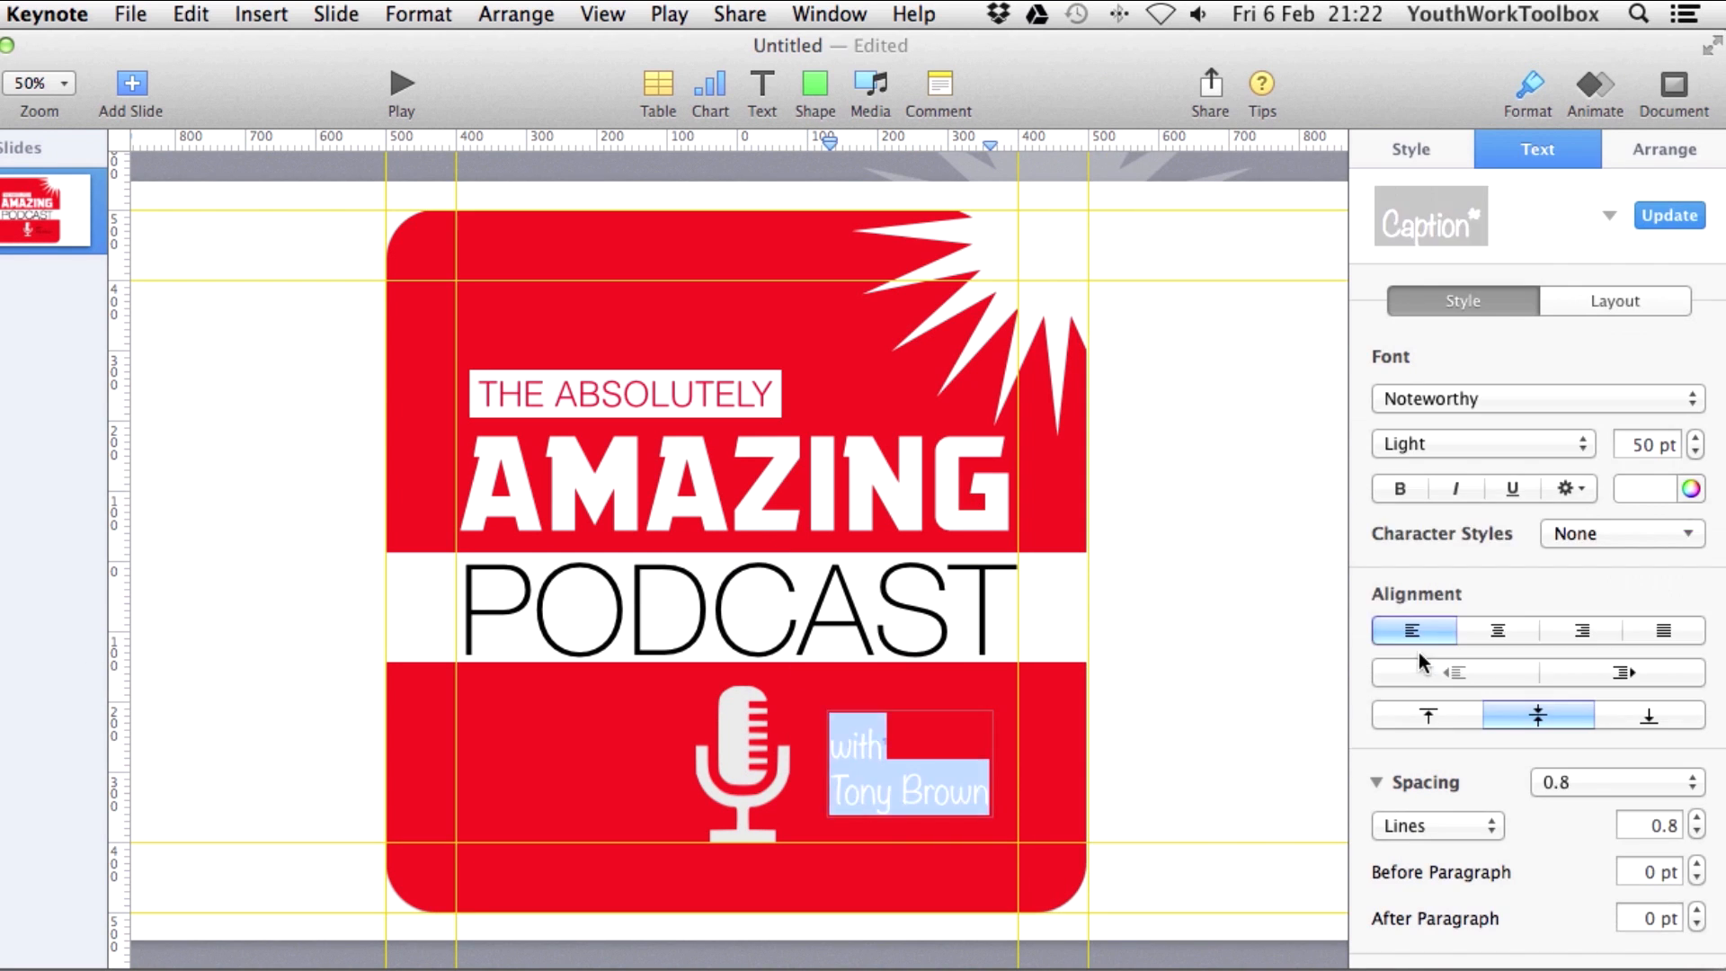
# Rotate the caption box to about 18°.
pyautogui.click(899, 755)
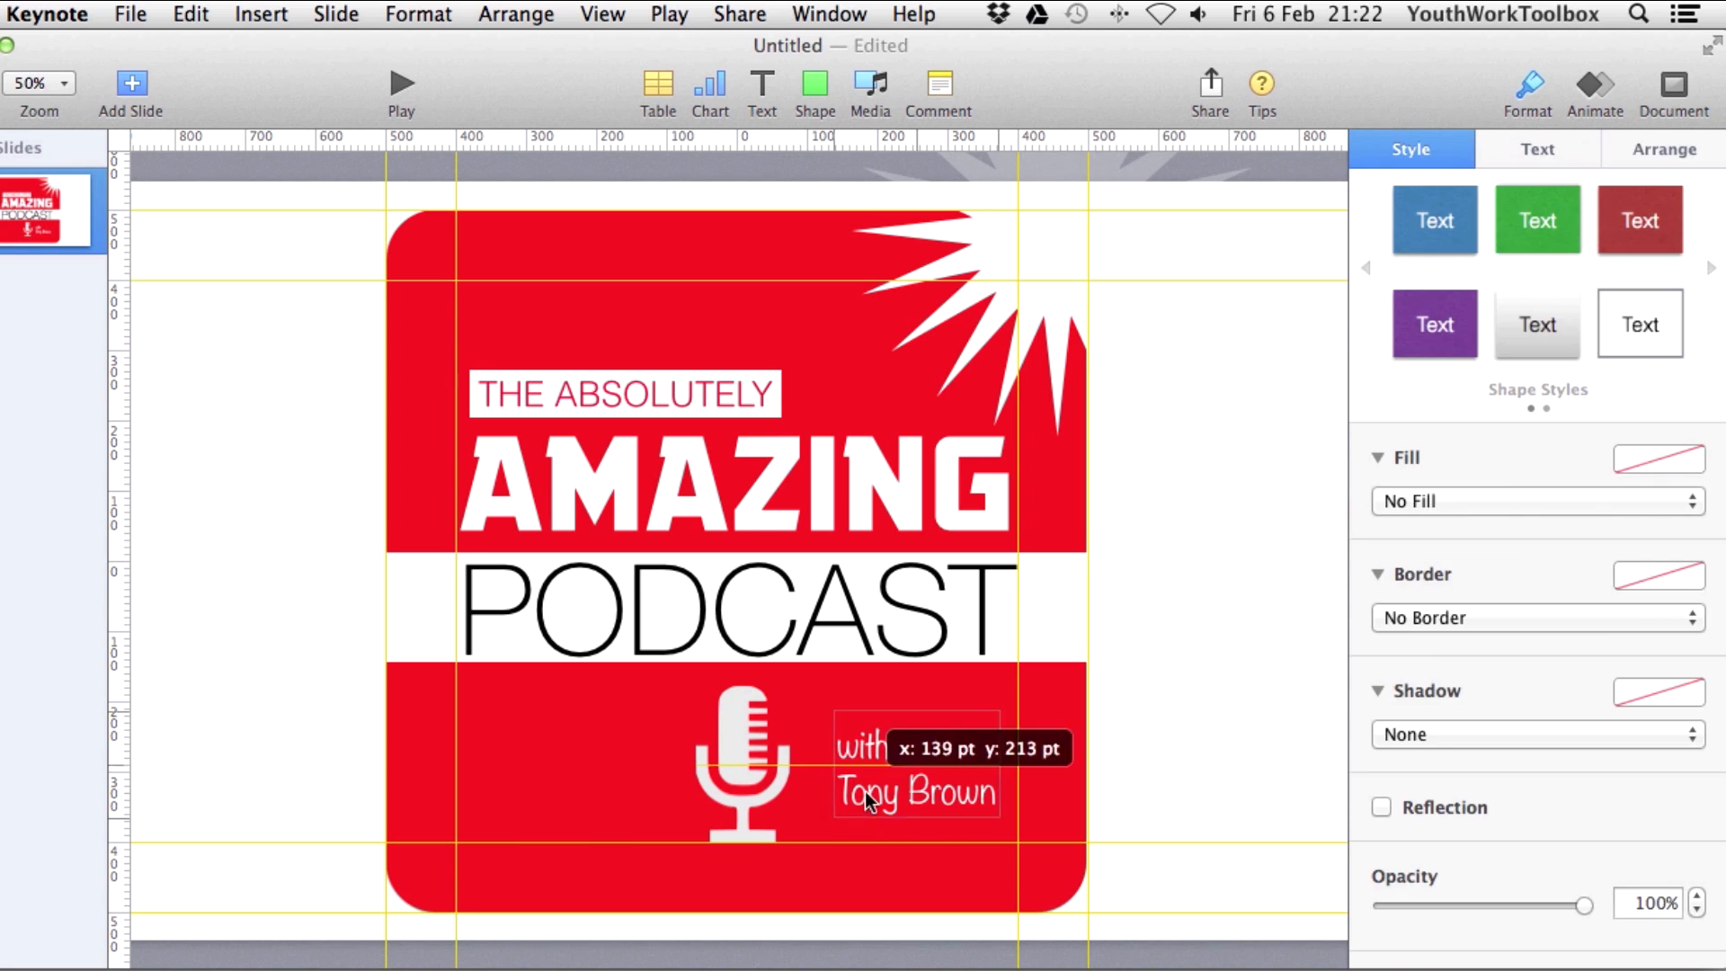
pyautogui.click(1618, 153)
pyautogui.moveTo(1449, 631); pyautogui.dragTo(1447, 613)
pyautogui.click(1571, 614)
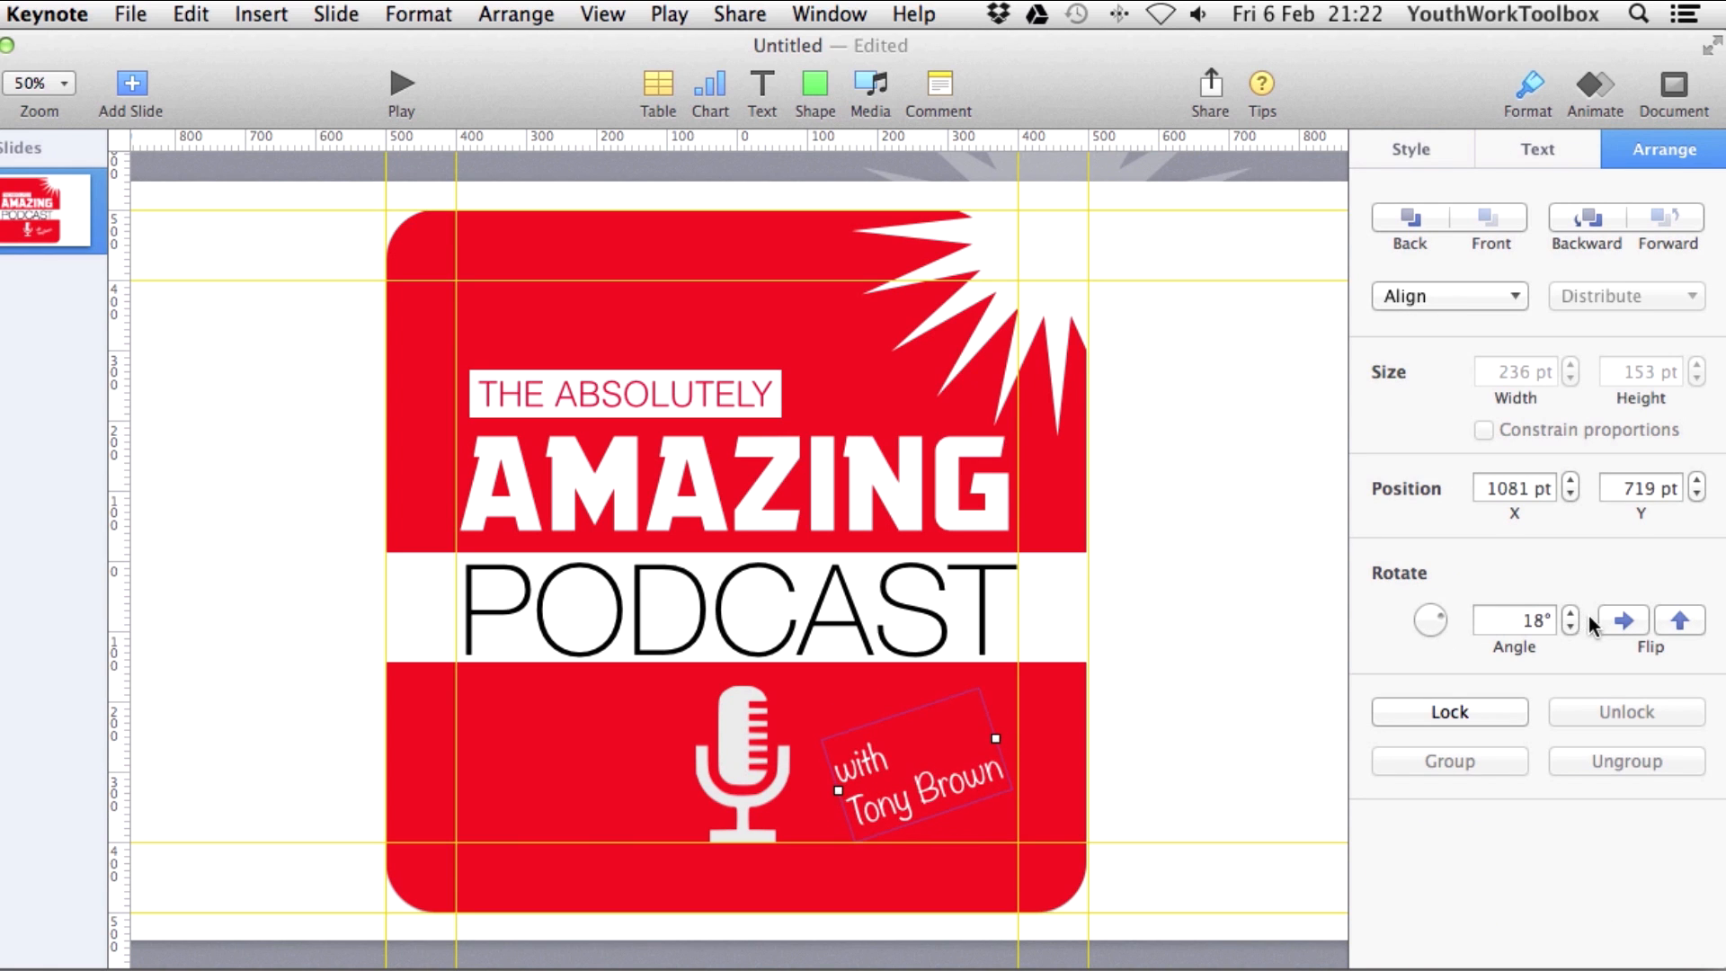
pyautogui.click(1571, 614)
# Centre-align the caption, tighten its line spacing and nudge it slightly right.
pyautogui.doubleClick(949, 776)
pyautogui.click(1460, 633)
pyautogui.click(1697, 833)
pyautogui.moveTo(899, 753); pyautogui.dragTo(911, 753)
pyautogui.click(1190, 745)
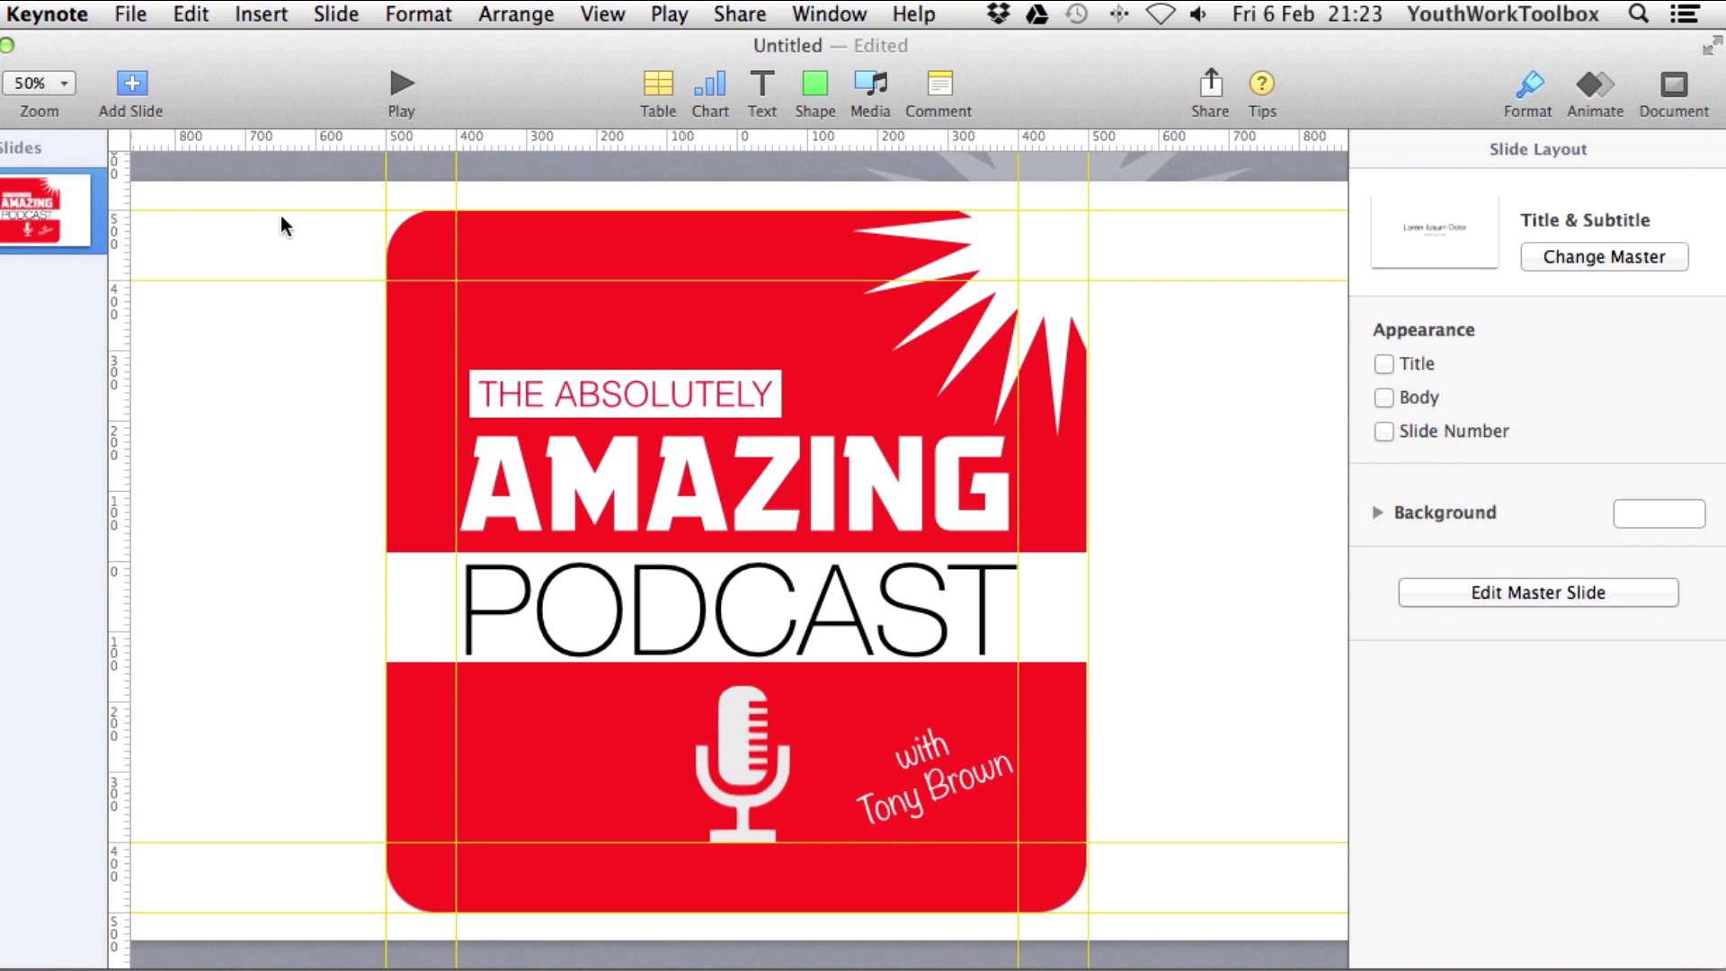
# Export the slide as a JPEG named 'test pod cov' to the Desktop, then launch GIMP.
pyautogui.click(135, 14)
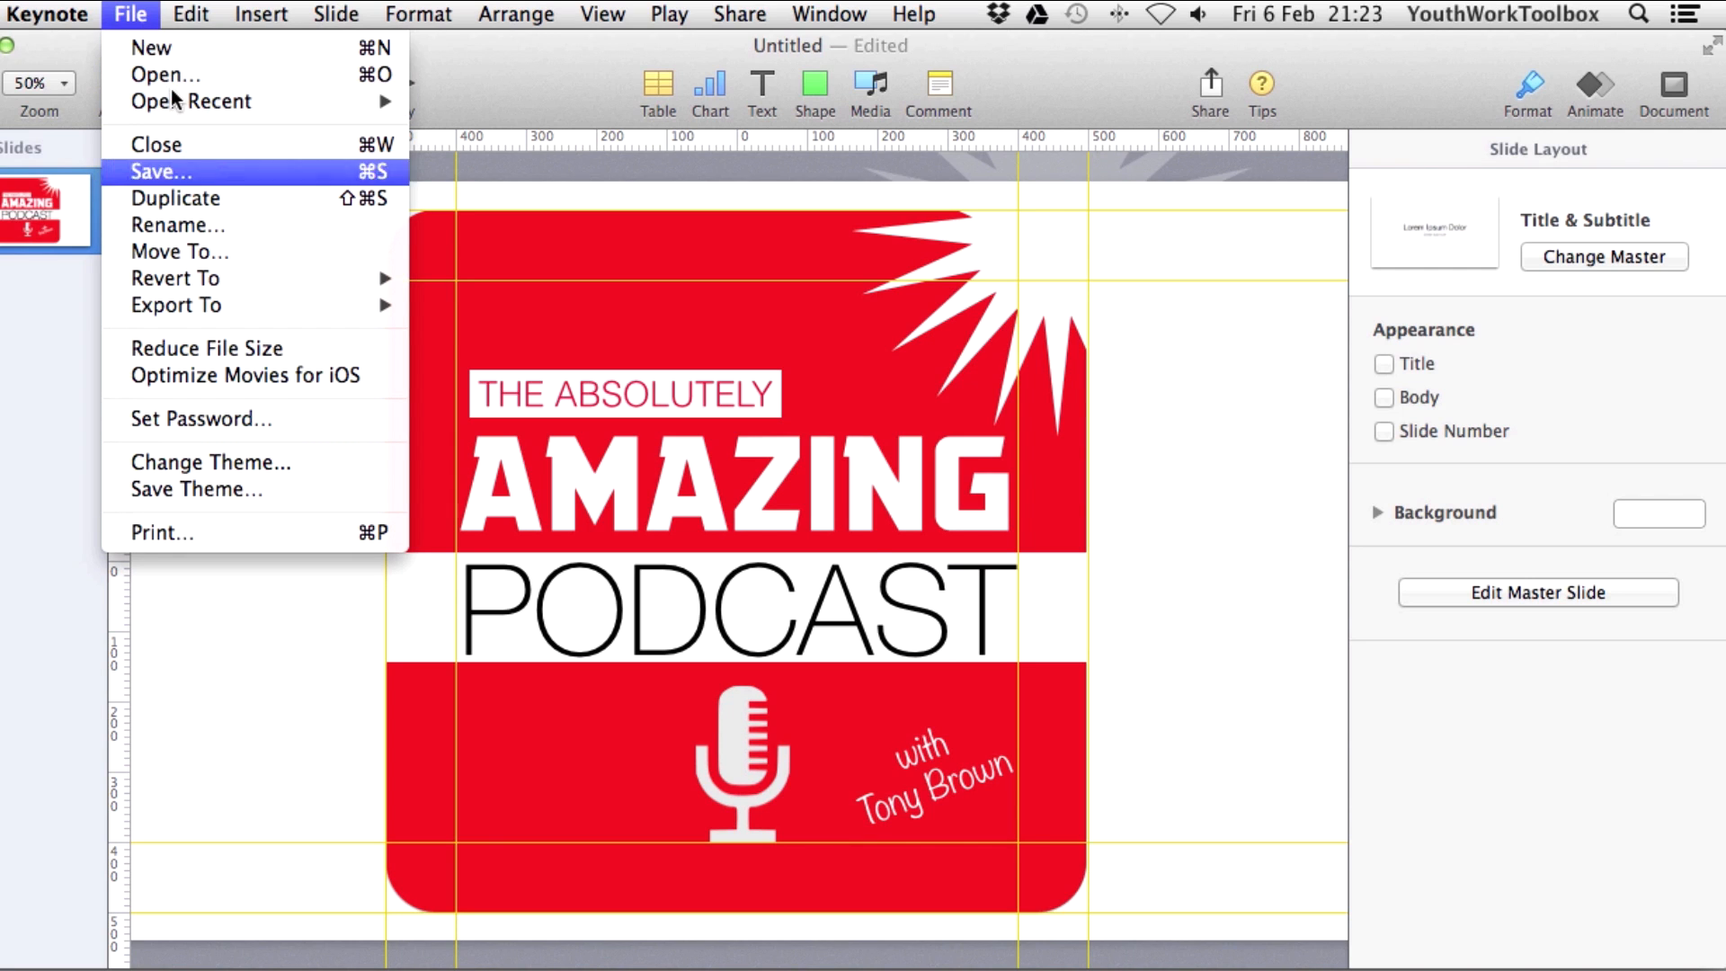
pyautogui.moveTo(197, 314)
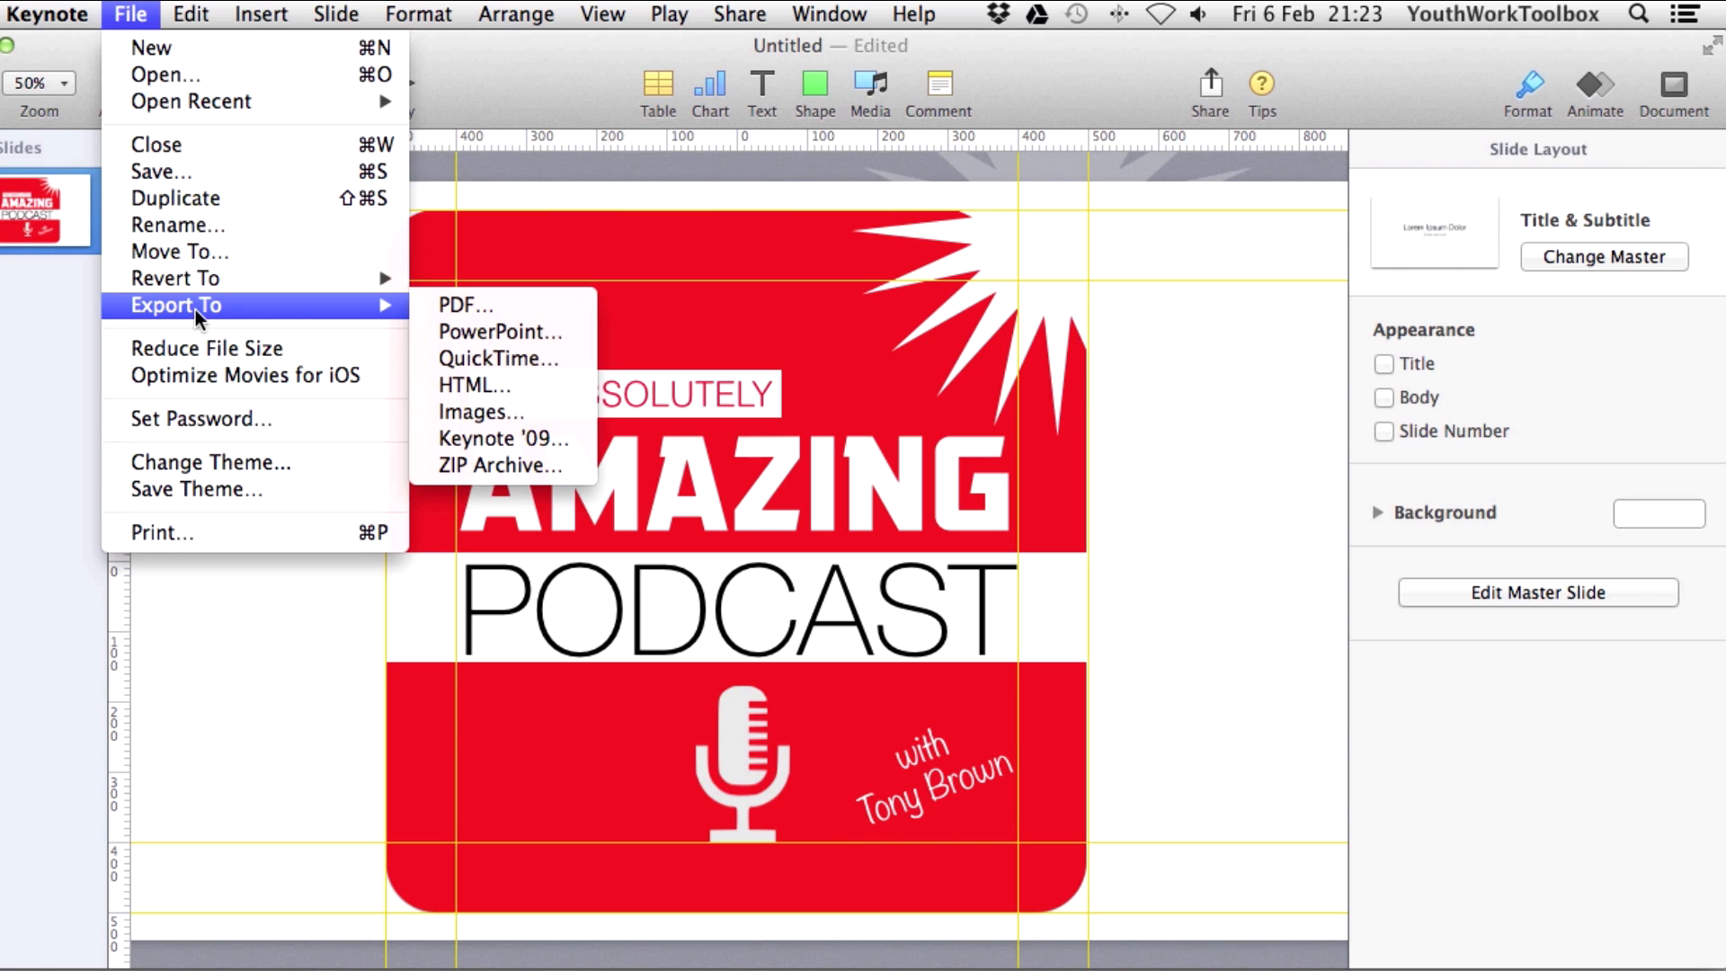
pyautogui.click(488, 413)
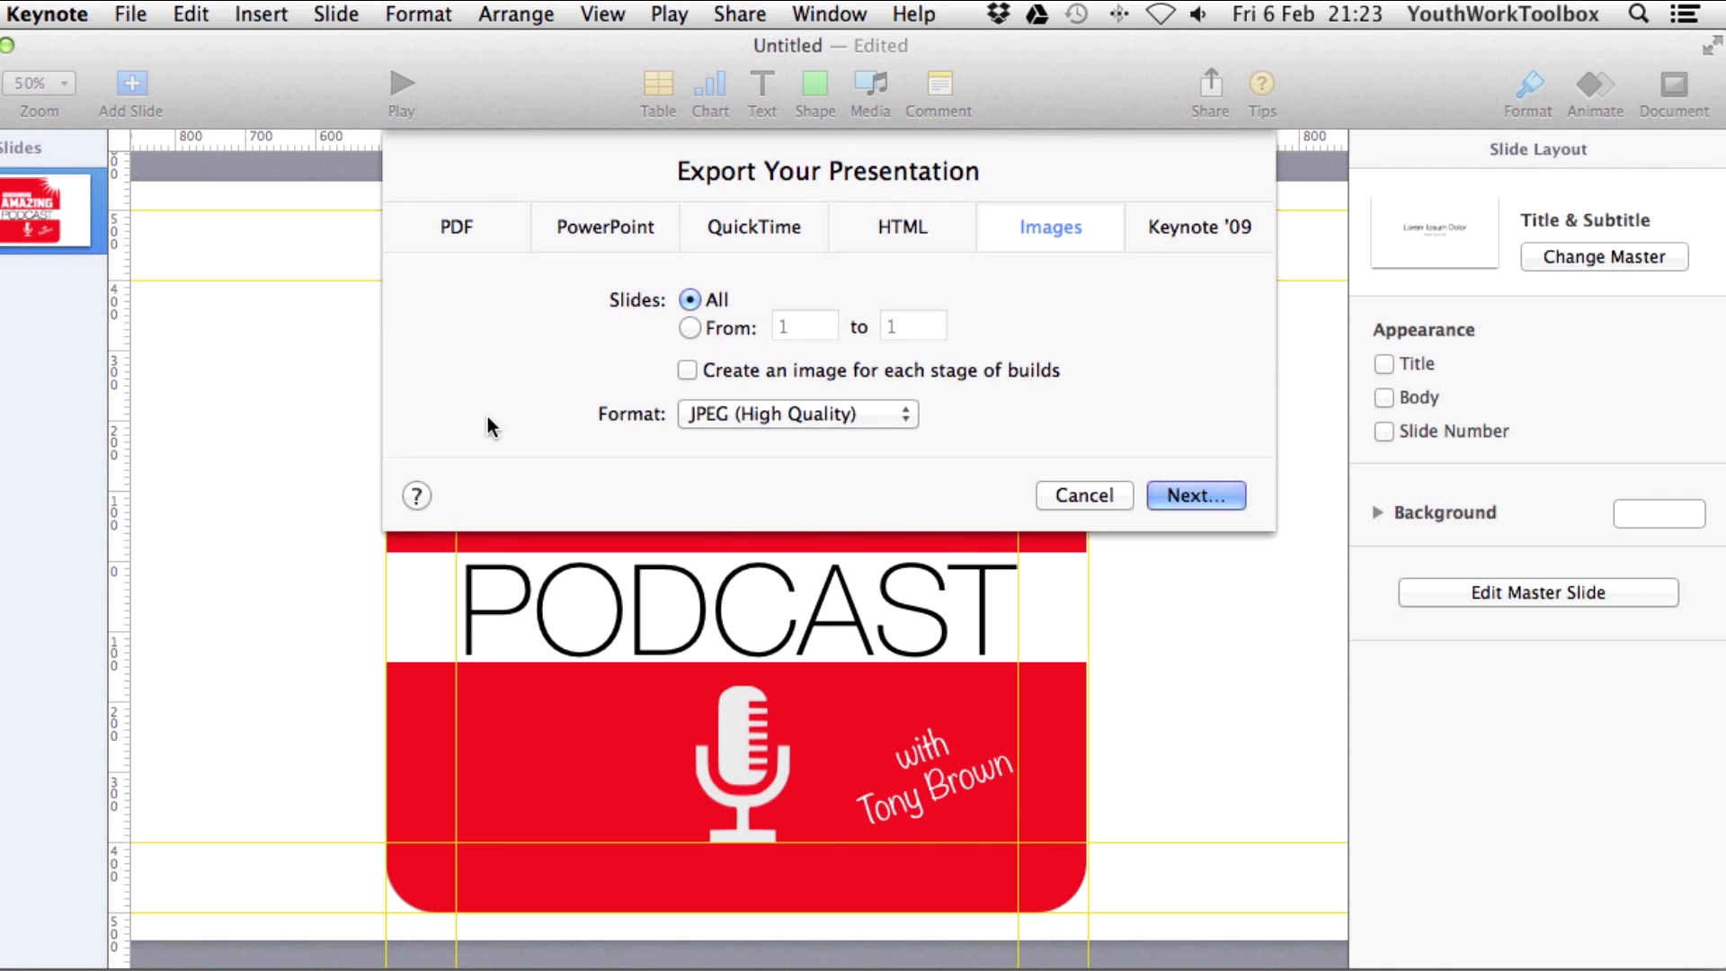
pyautogui.click(1195, 497)
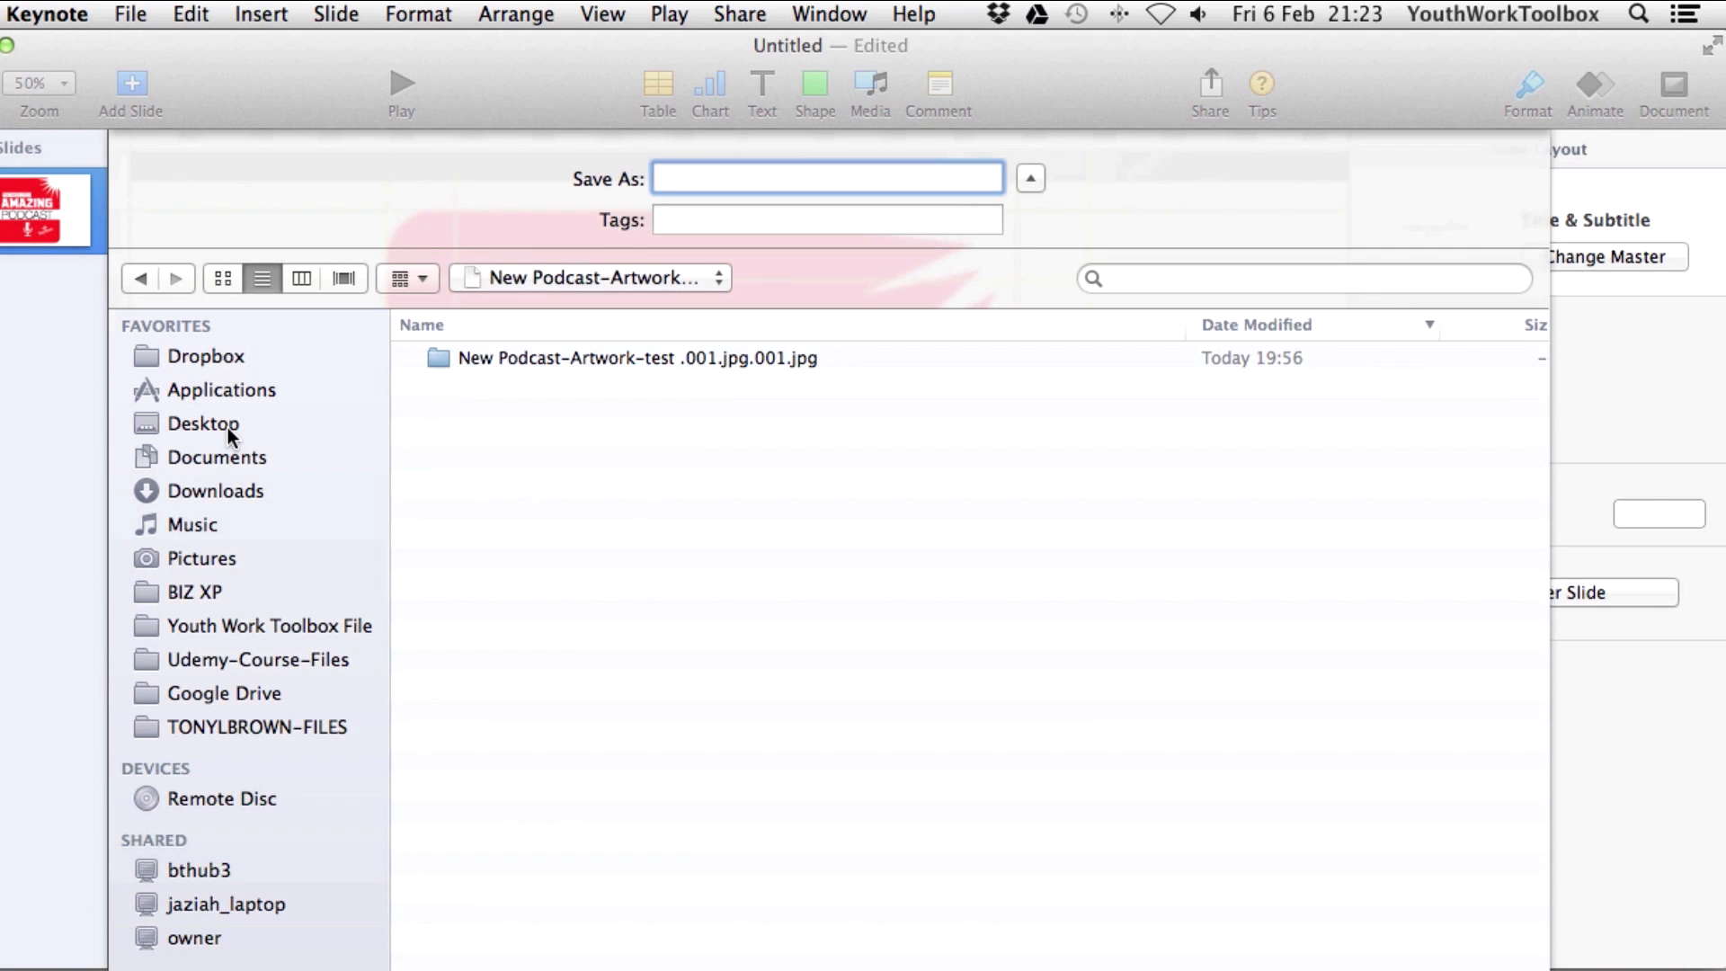
pyautogui.click(228, 426)
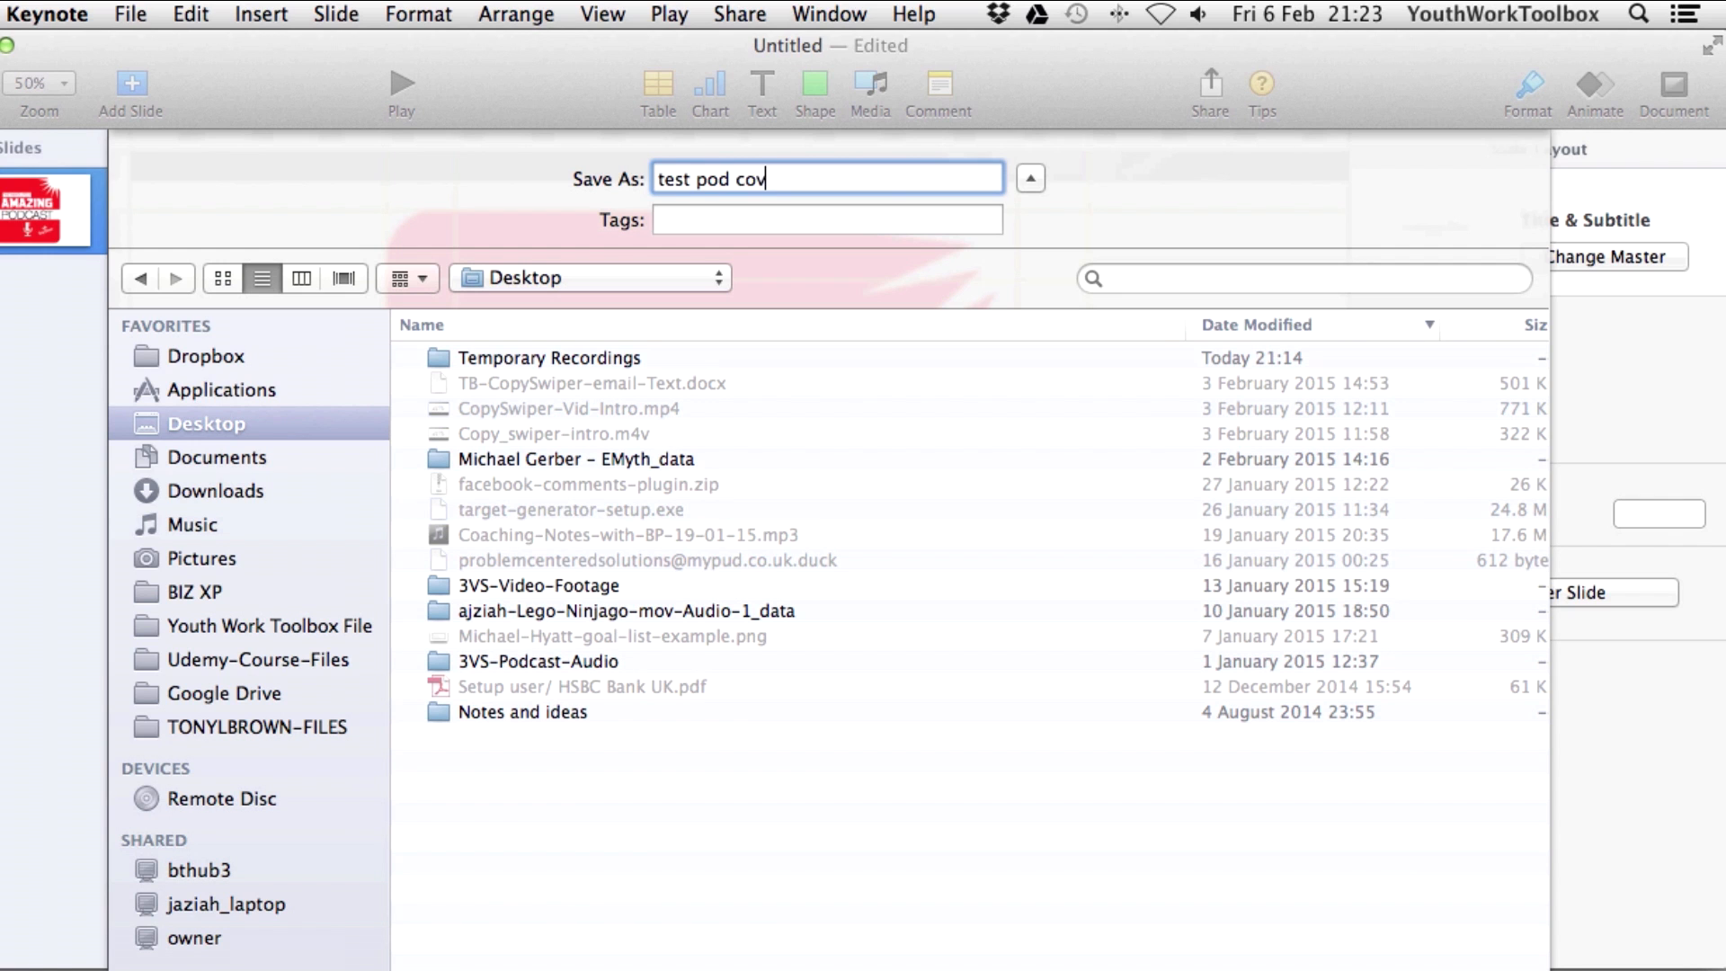
pyautogui.write('test pod cov')
pyautogui.press('Return')
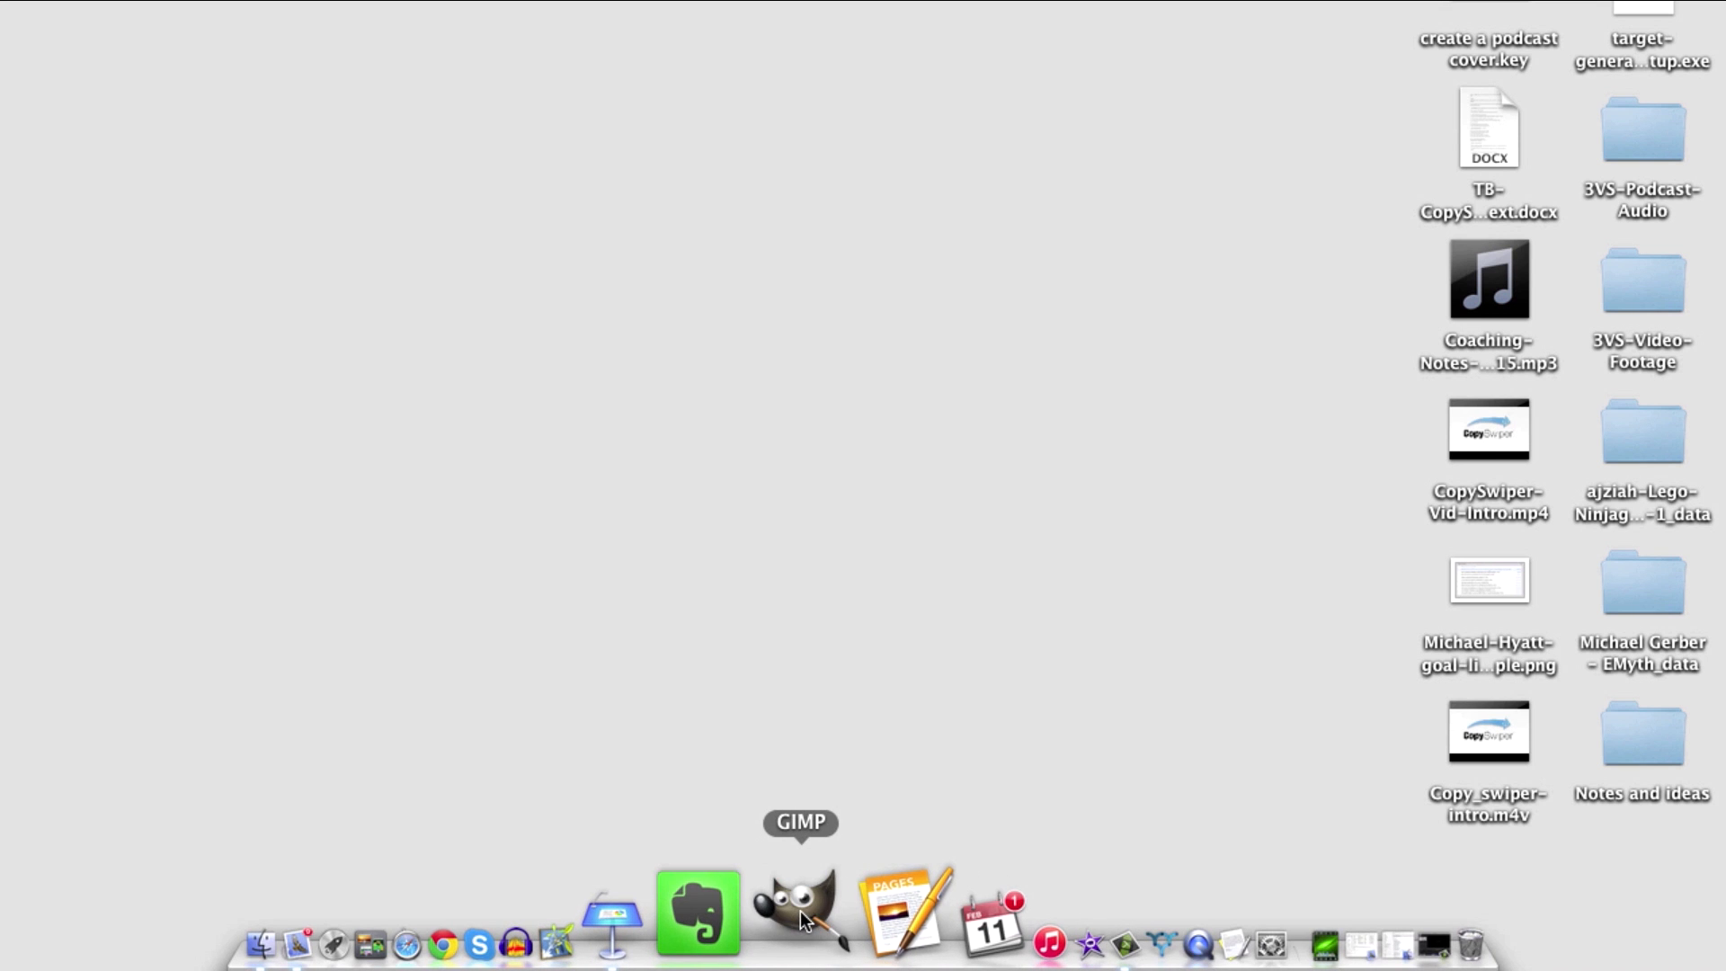
pyautogui.click(803, 918)
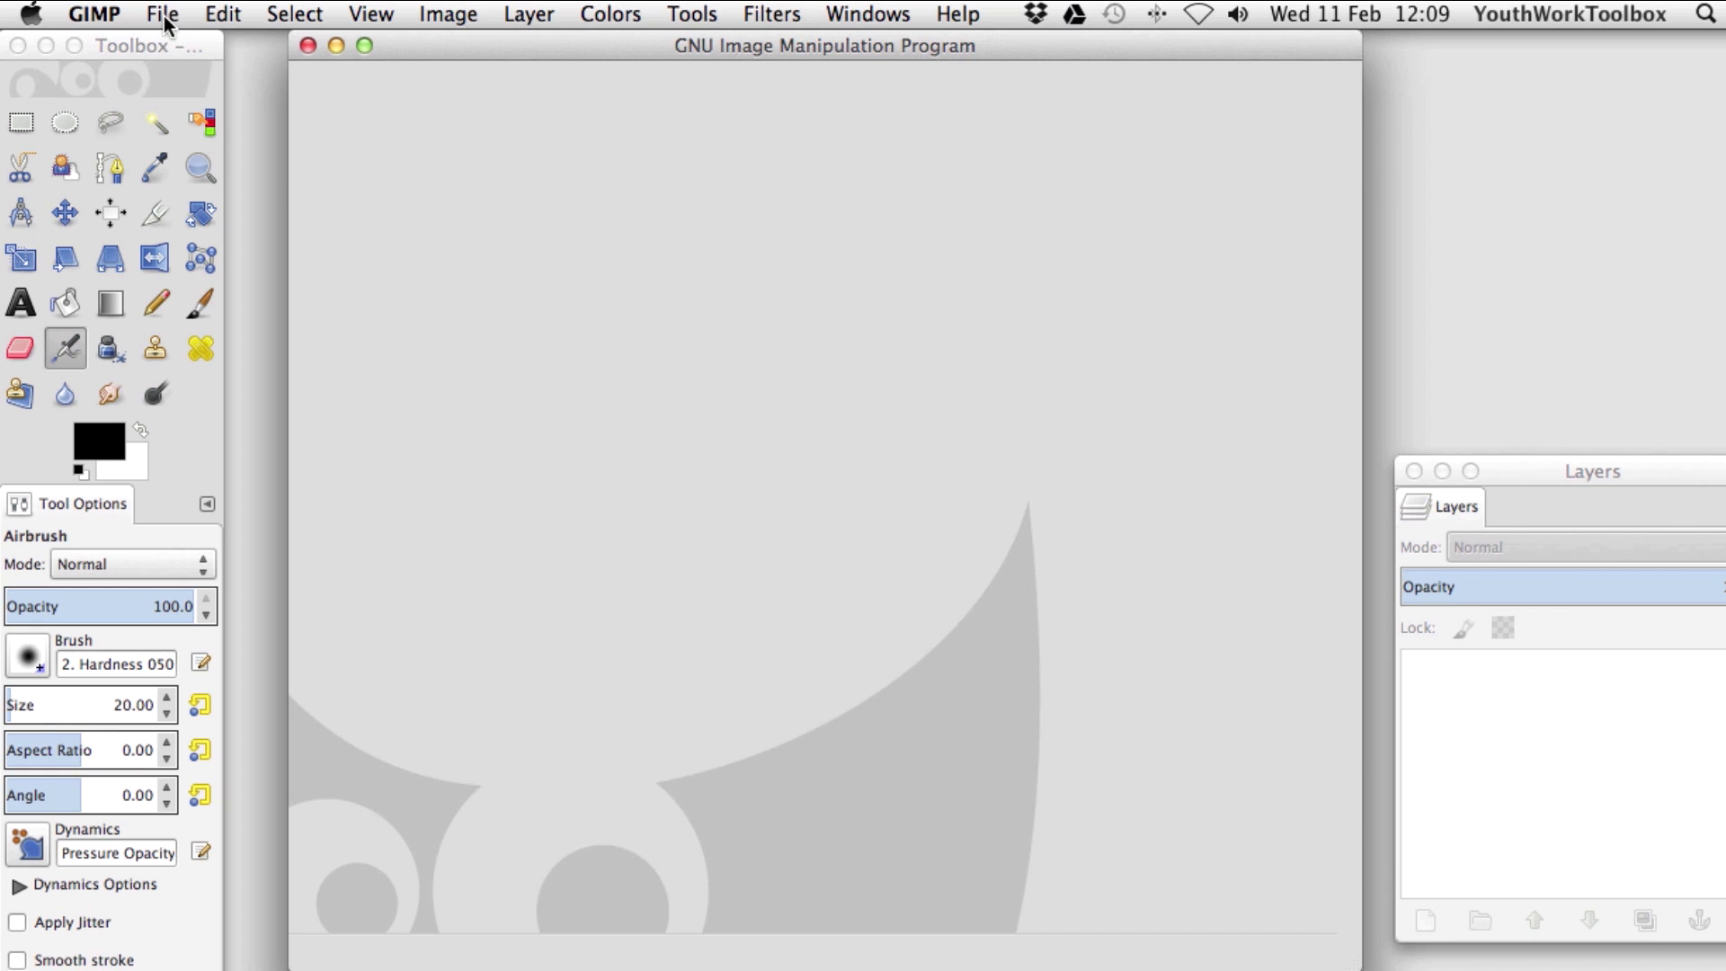
# Create a new 2048 × 2048 px image with the default comment cleared.
pyautogui.click(164, 14)
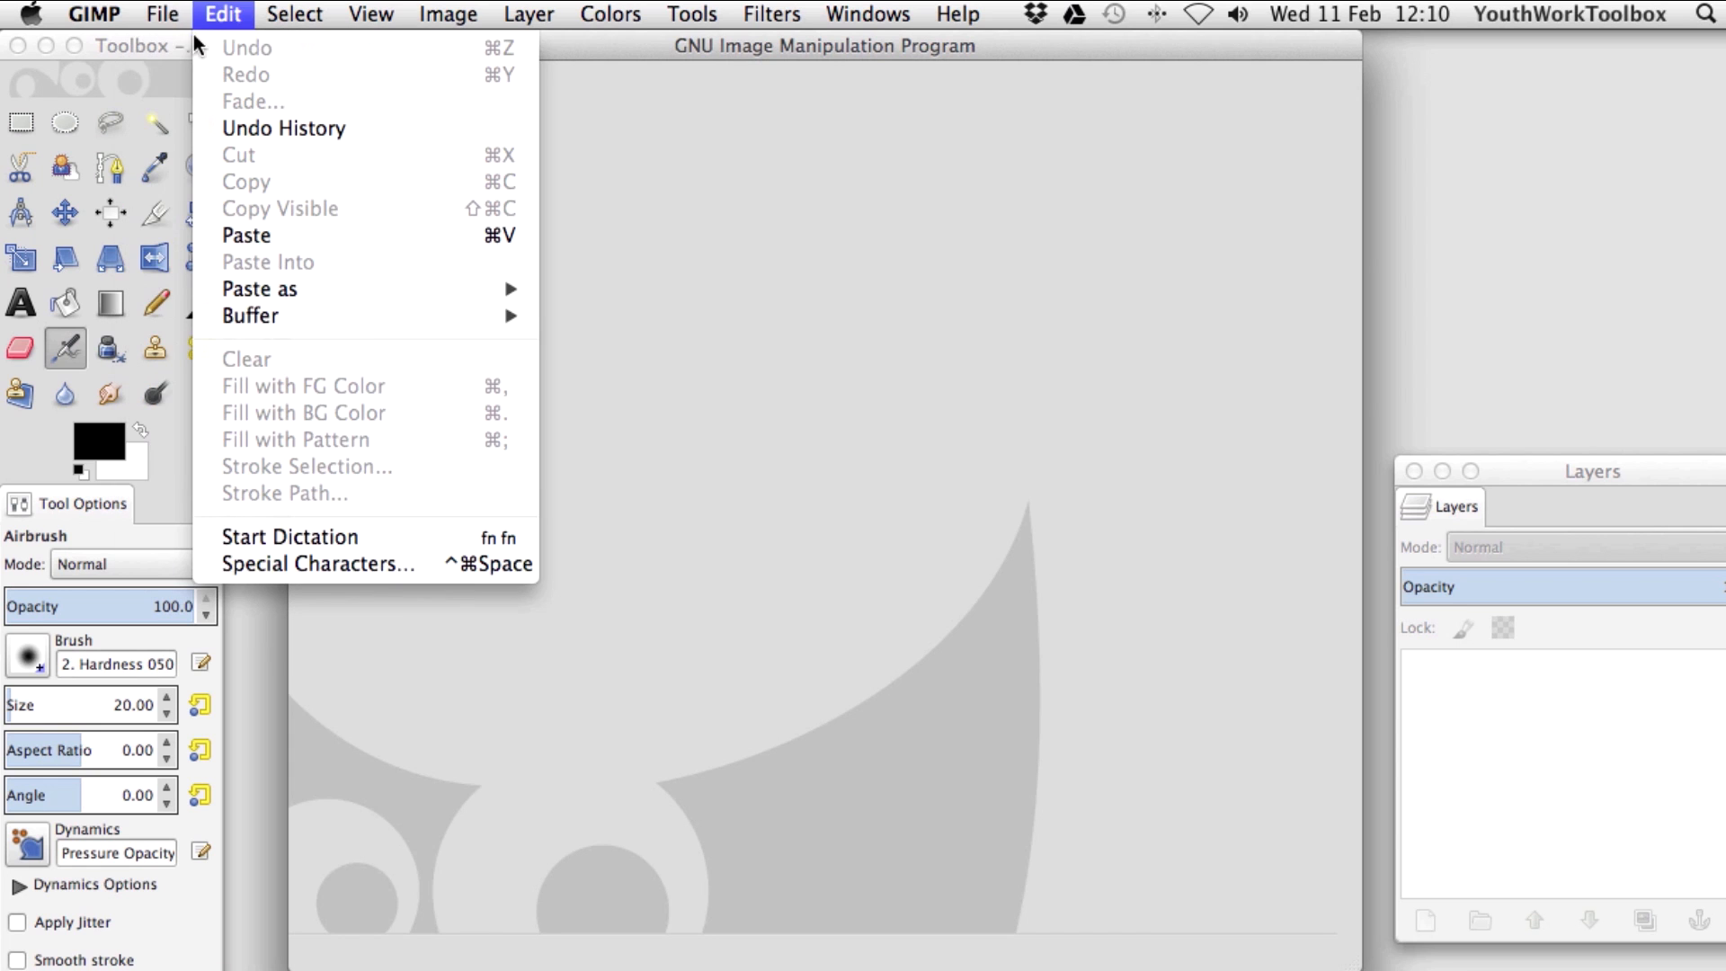
pyautogui.click(169, 47)
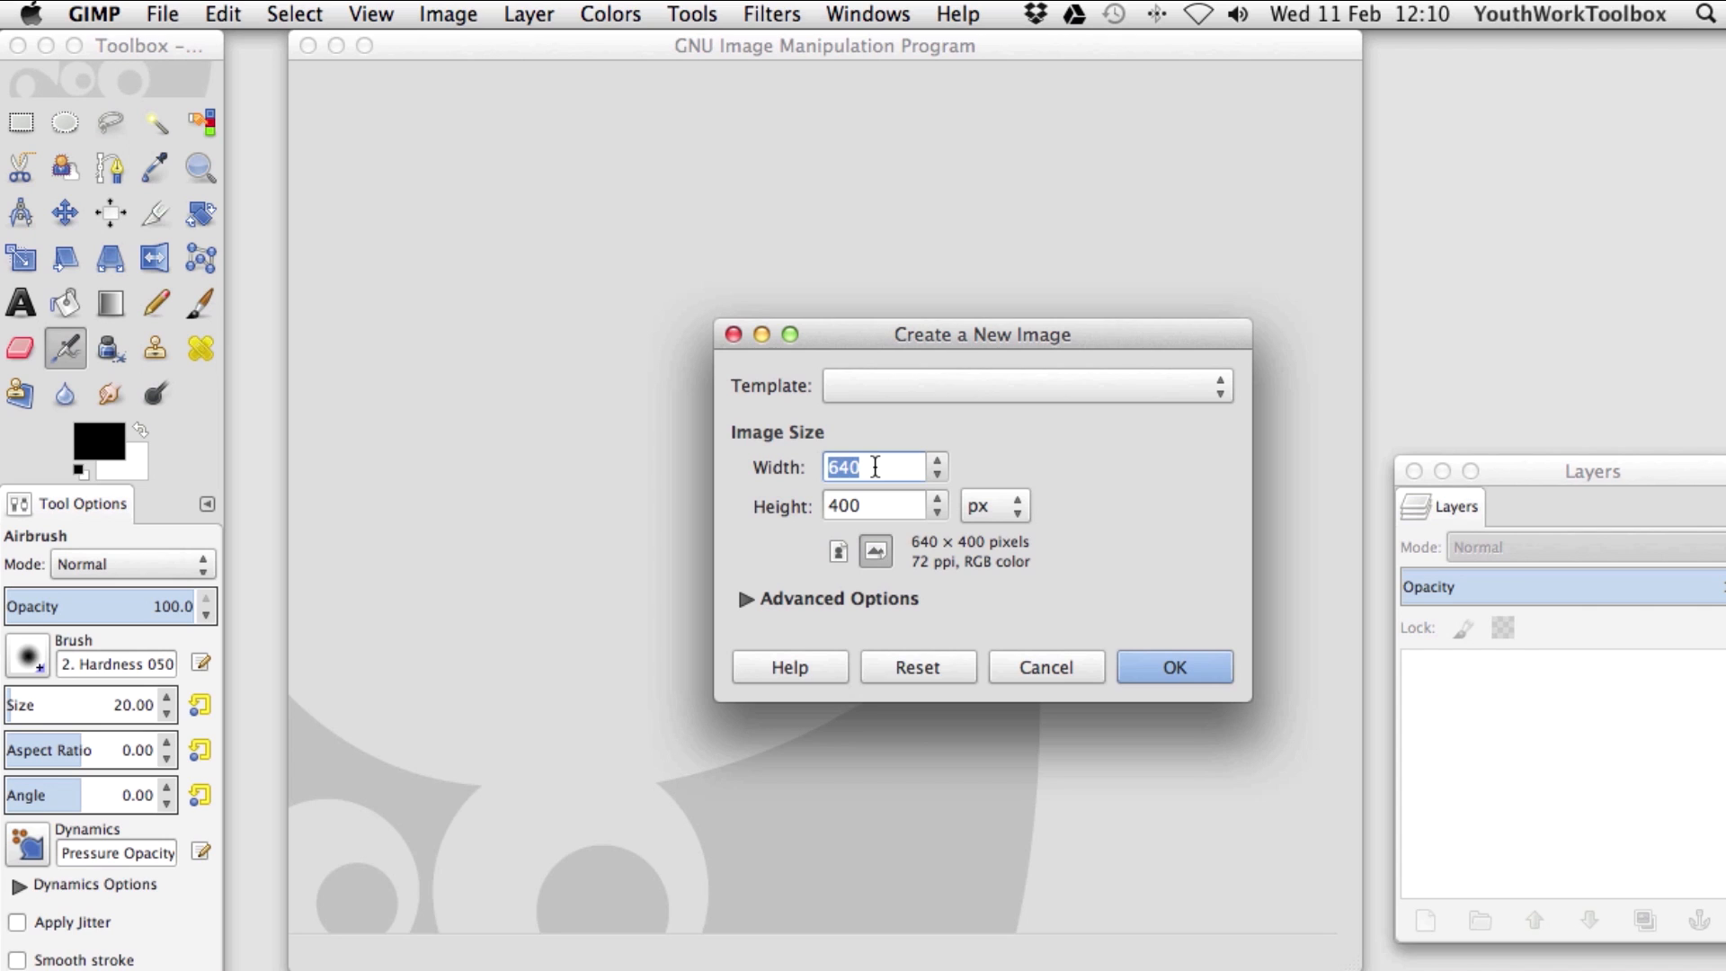
pyautogui.write('2048')
pyautogui.press('Tab')
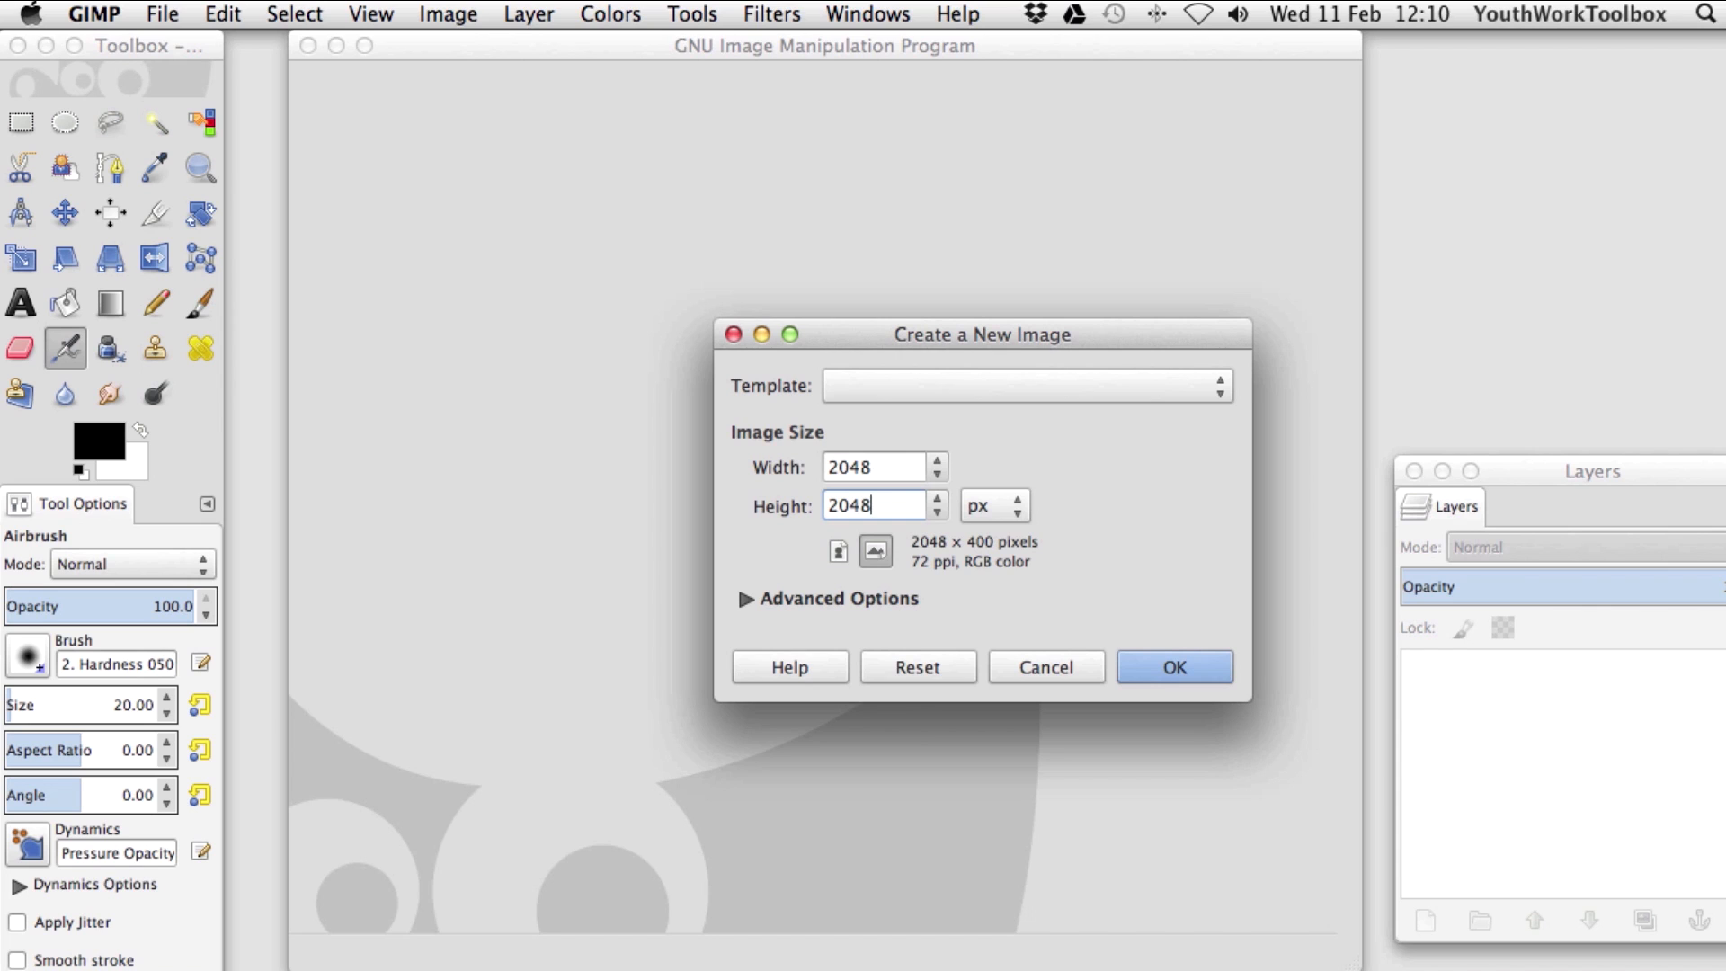
pyautogui.click(856, 596)
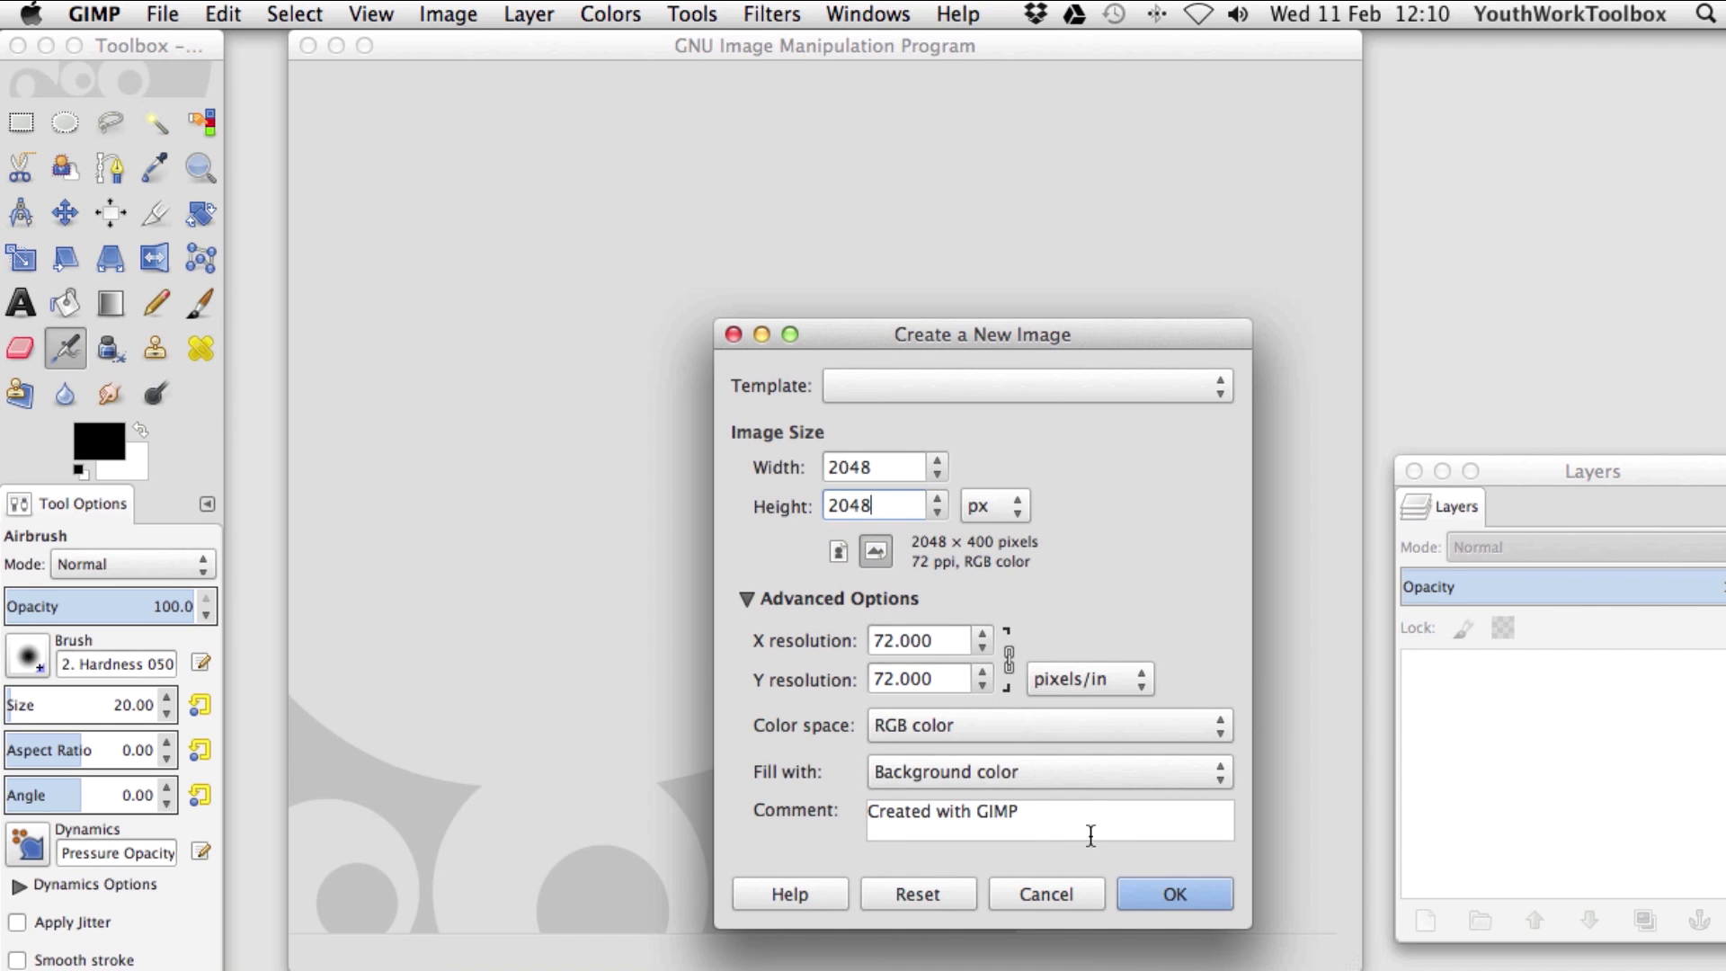
pyautogui.moveTo(1050, 815); pyautogui.dragTo(817, 813)
pyautogui.press('BackSpace')
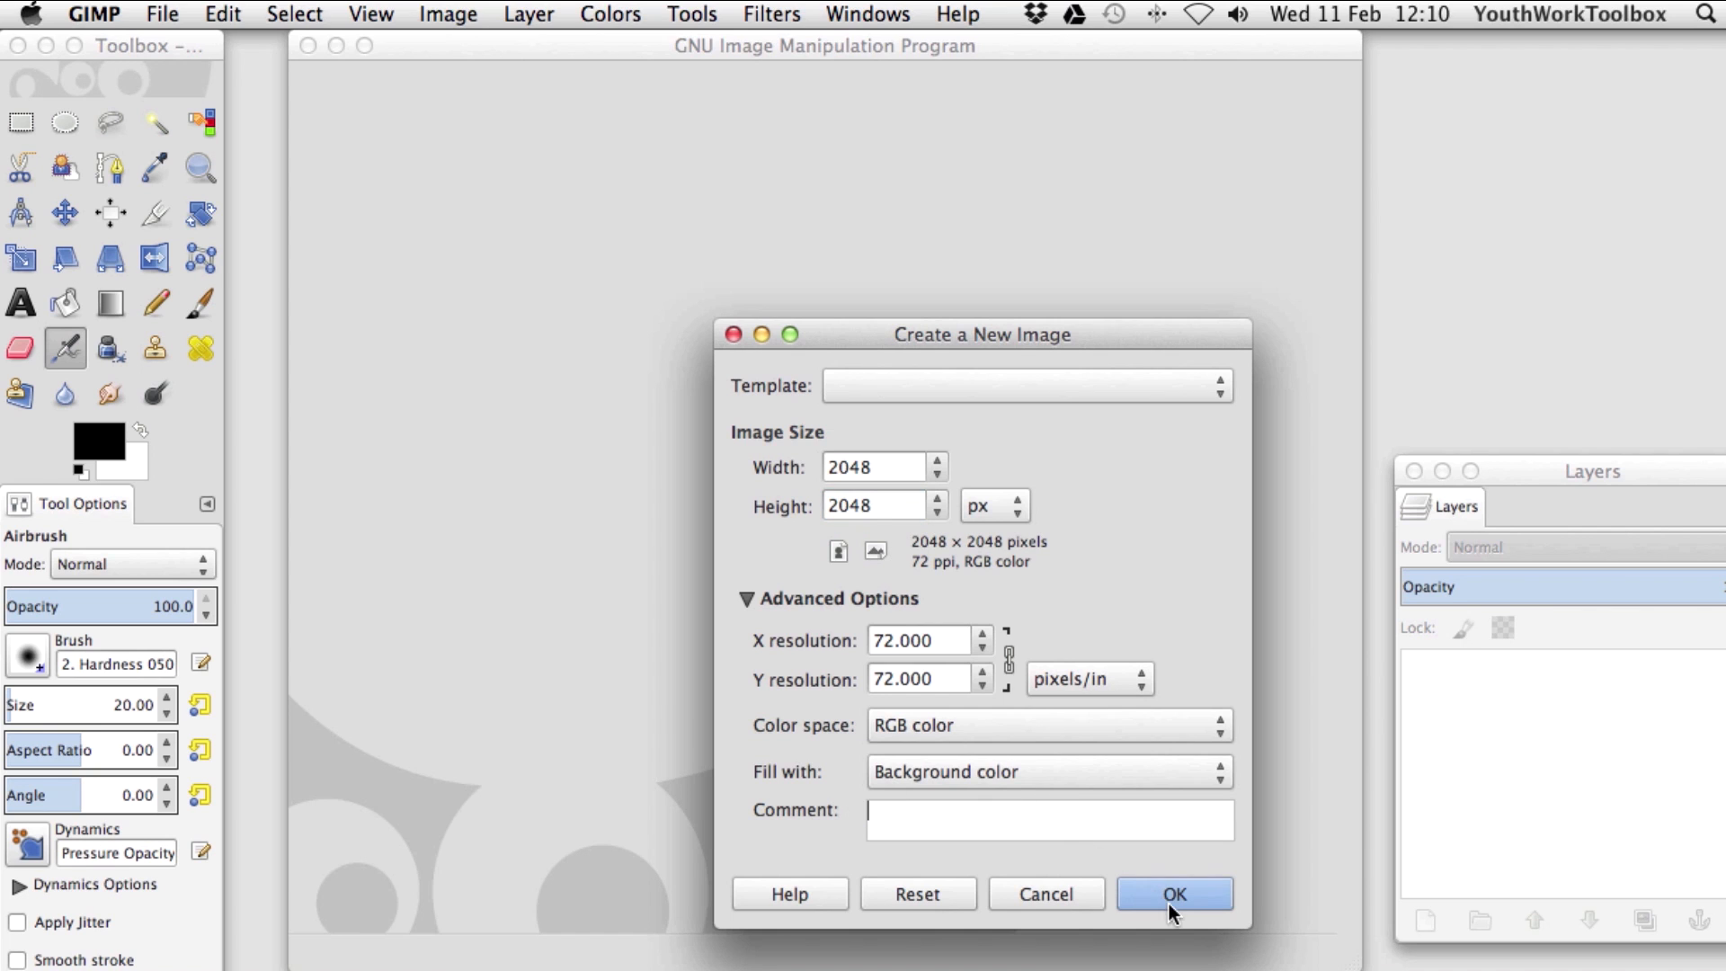
pyautogui.click(1174, 893)
pyautogui.click(64, 213)
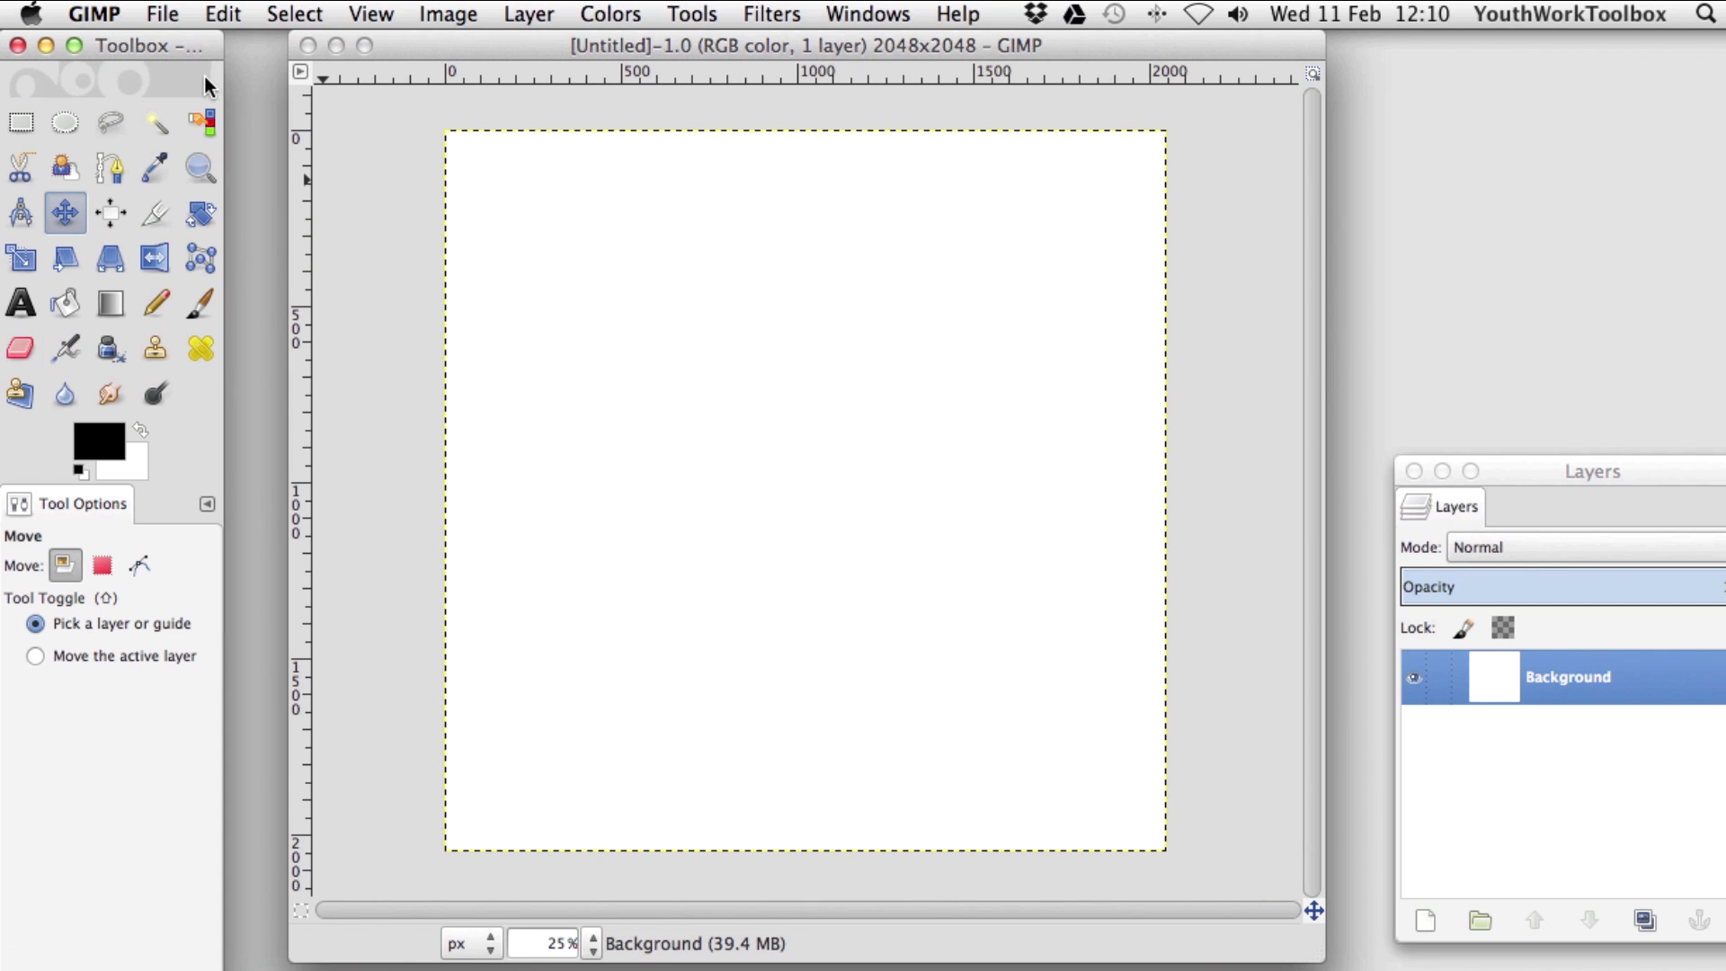
# Drop guides from the rulers onto the canvas edges at 0 and 2048 px.
pyautogui.moveTo(303, 281); pyautogui.dragTo(448, 227)
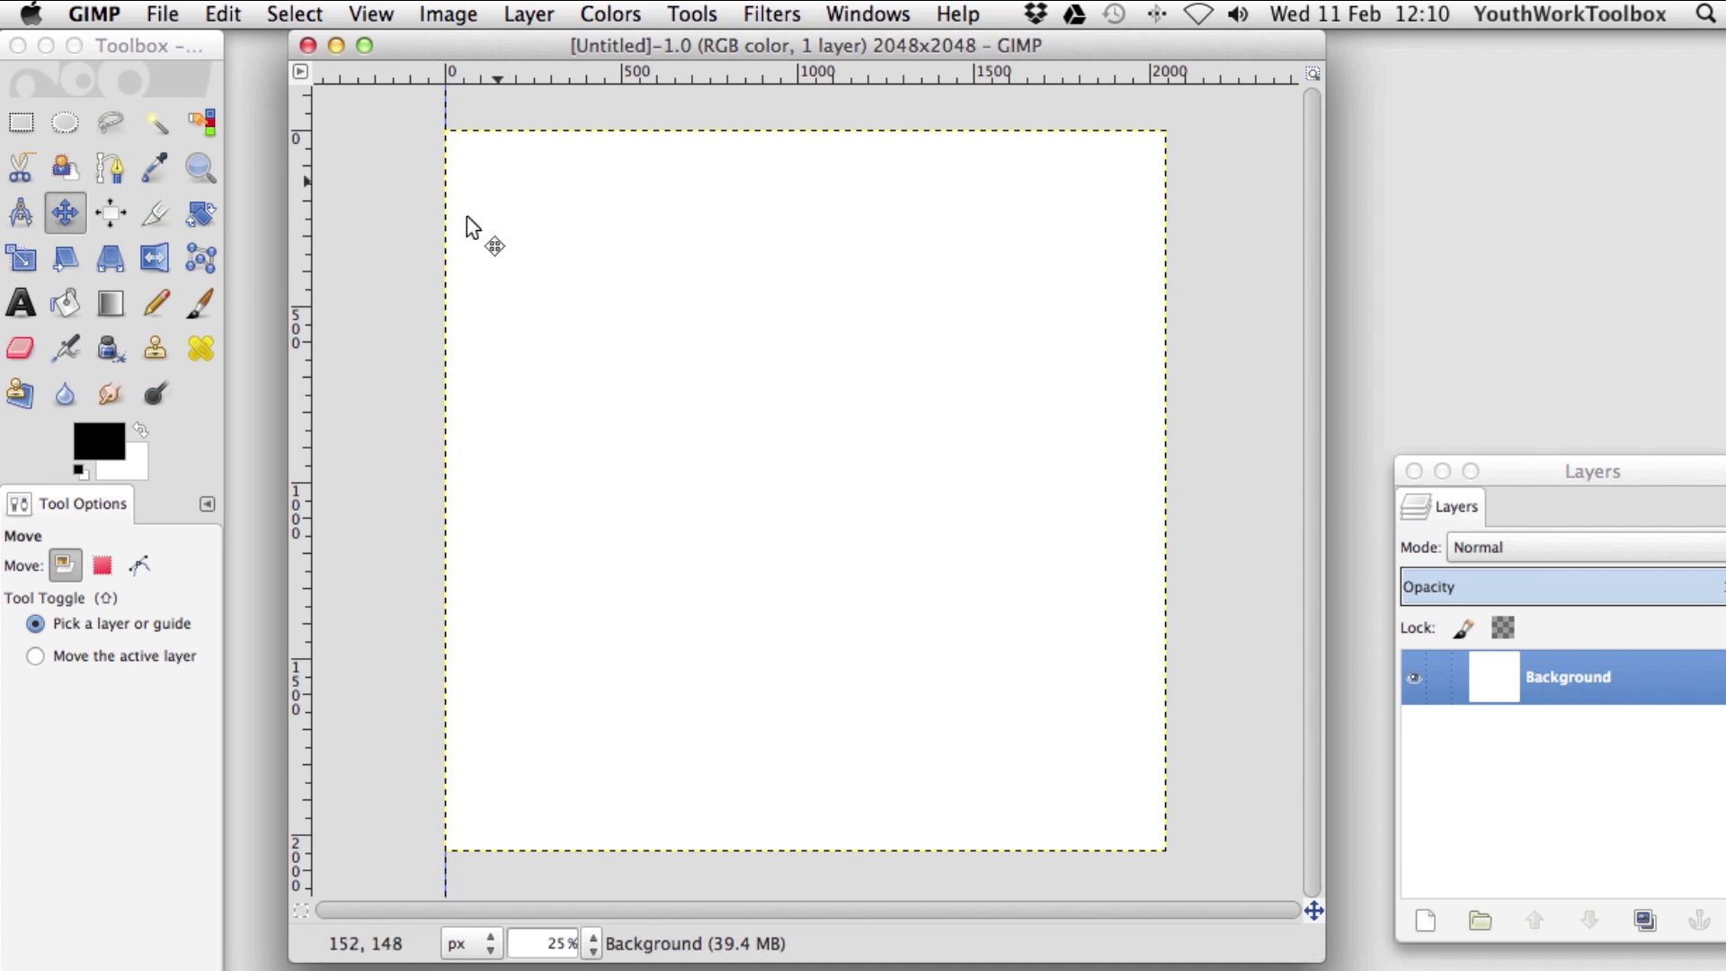
pyautogui.moveTo(526, 72); pyautogui.dragTo(525, 130)
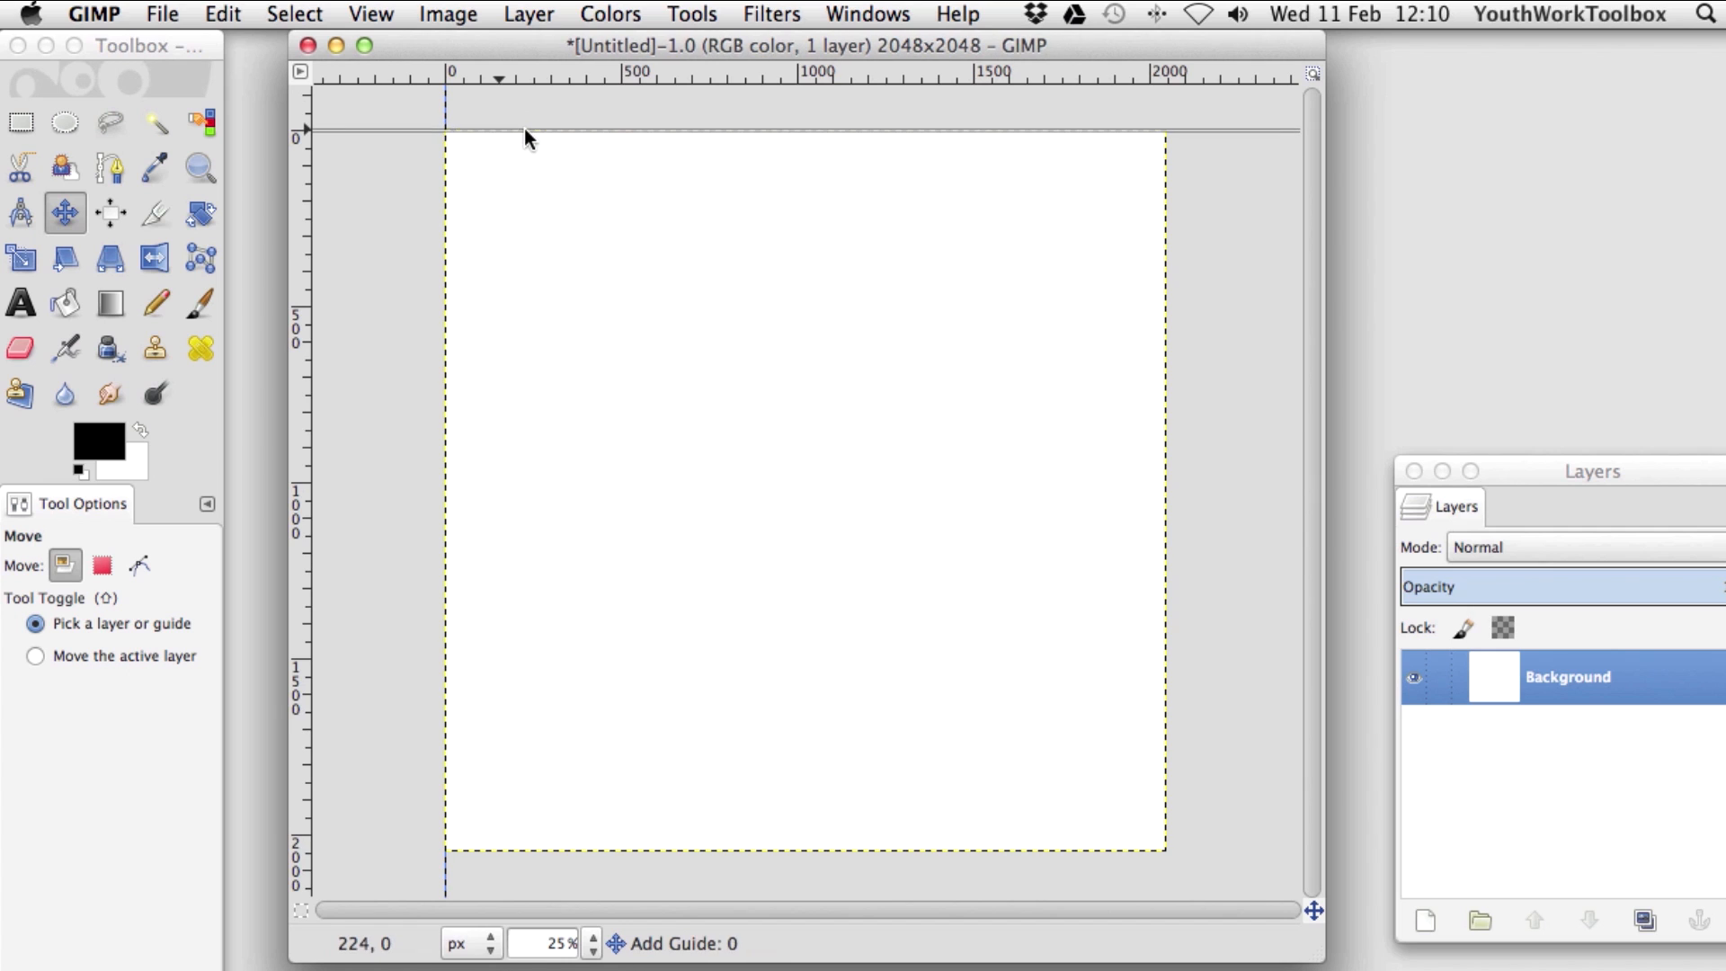
pyautogui.moveTo(295, 268); pyautogui.dragTo(1165, 420)
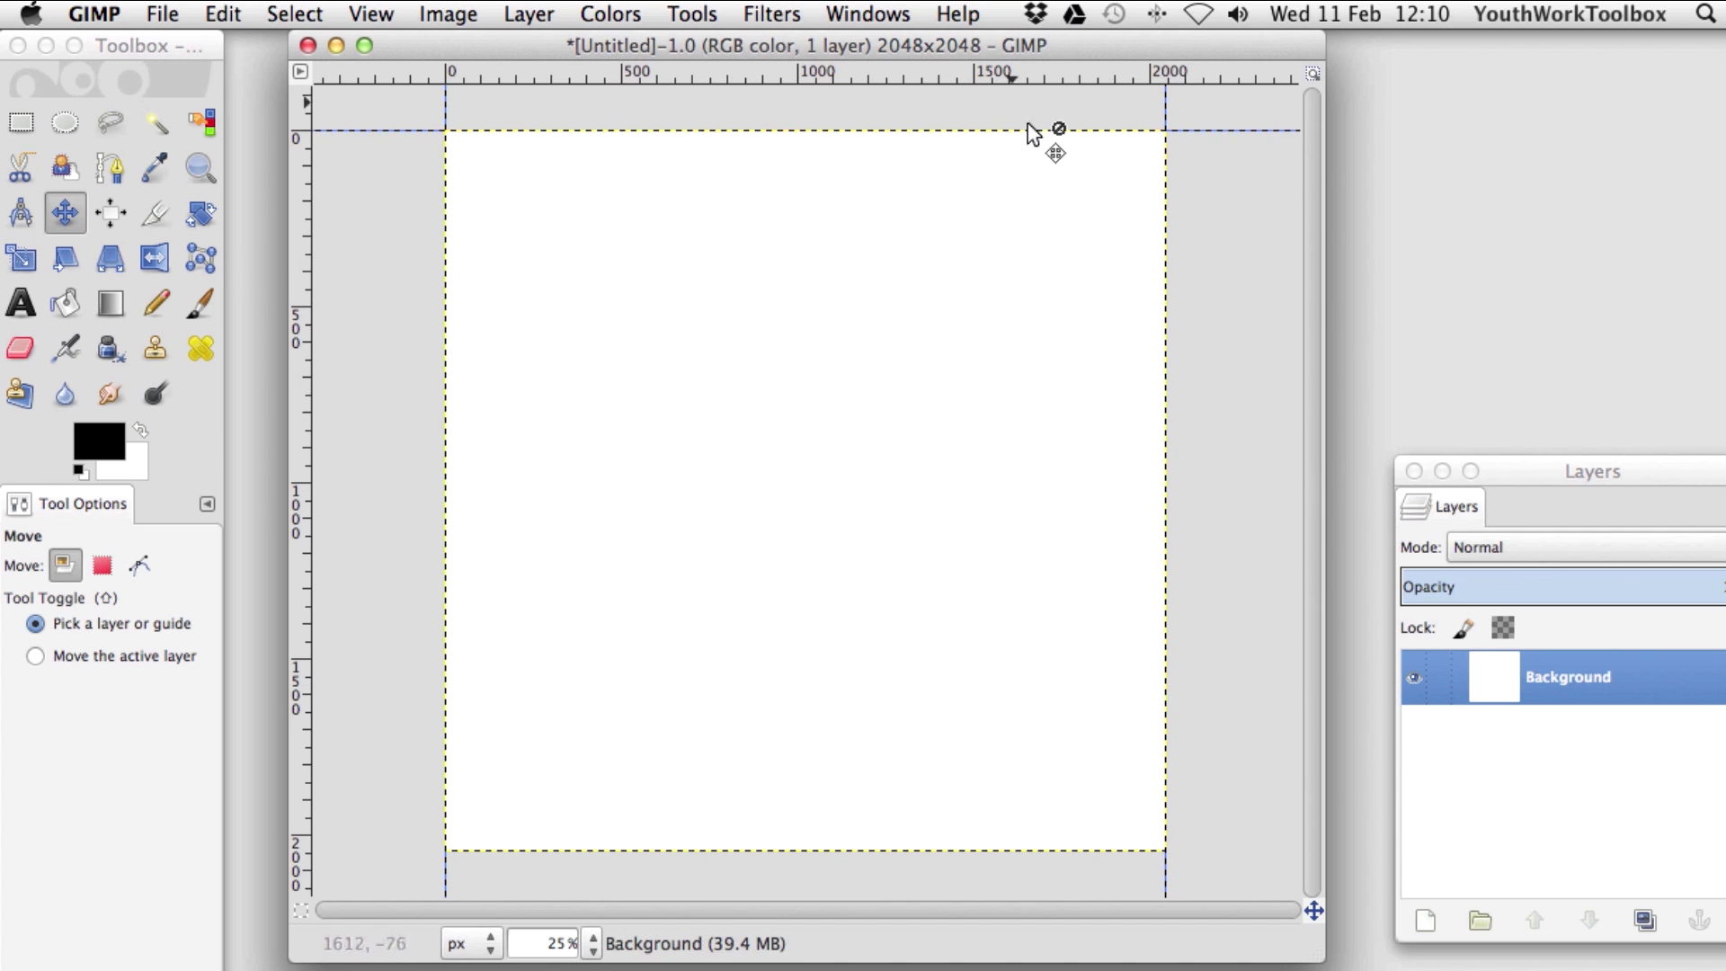
pyautogui.moveTo(985, 74); pyautogui.dragTo(907, 850)
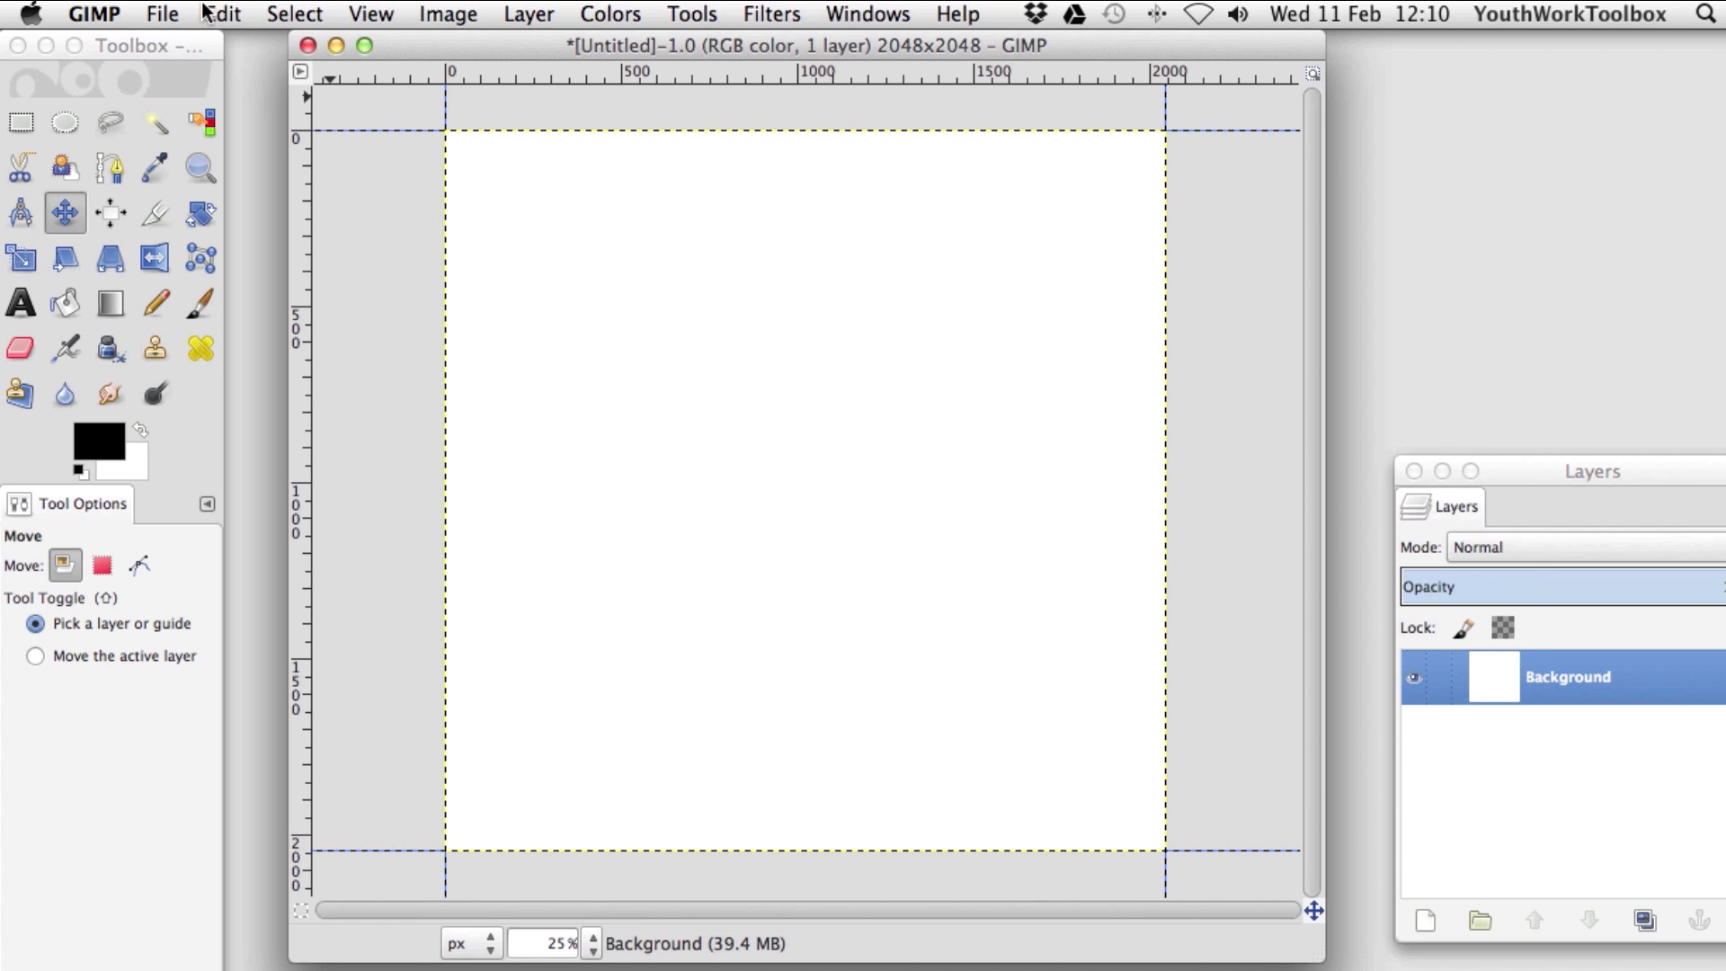
# Open Desktop > test pod cov > test pod cov.001.jpg as a new layer.
pyautogui.click(174, 18)
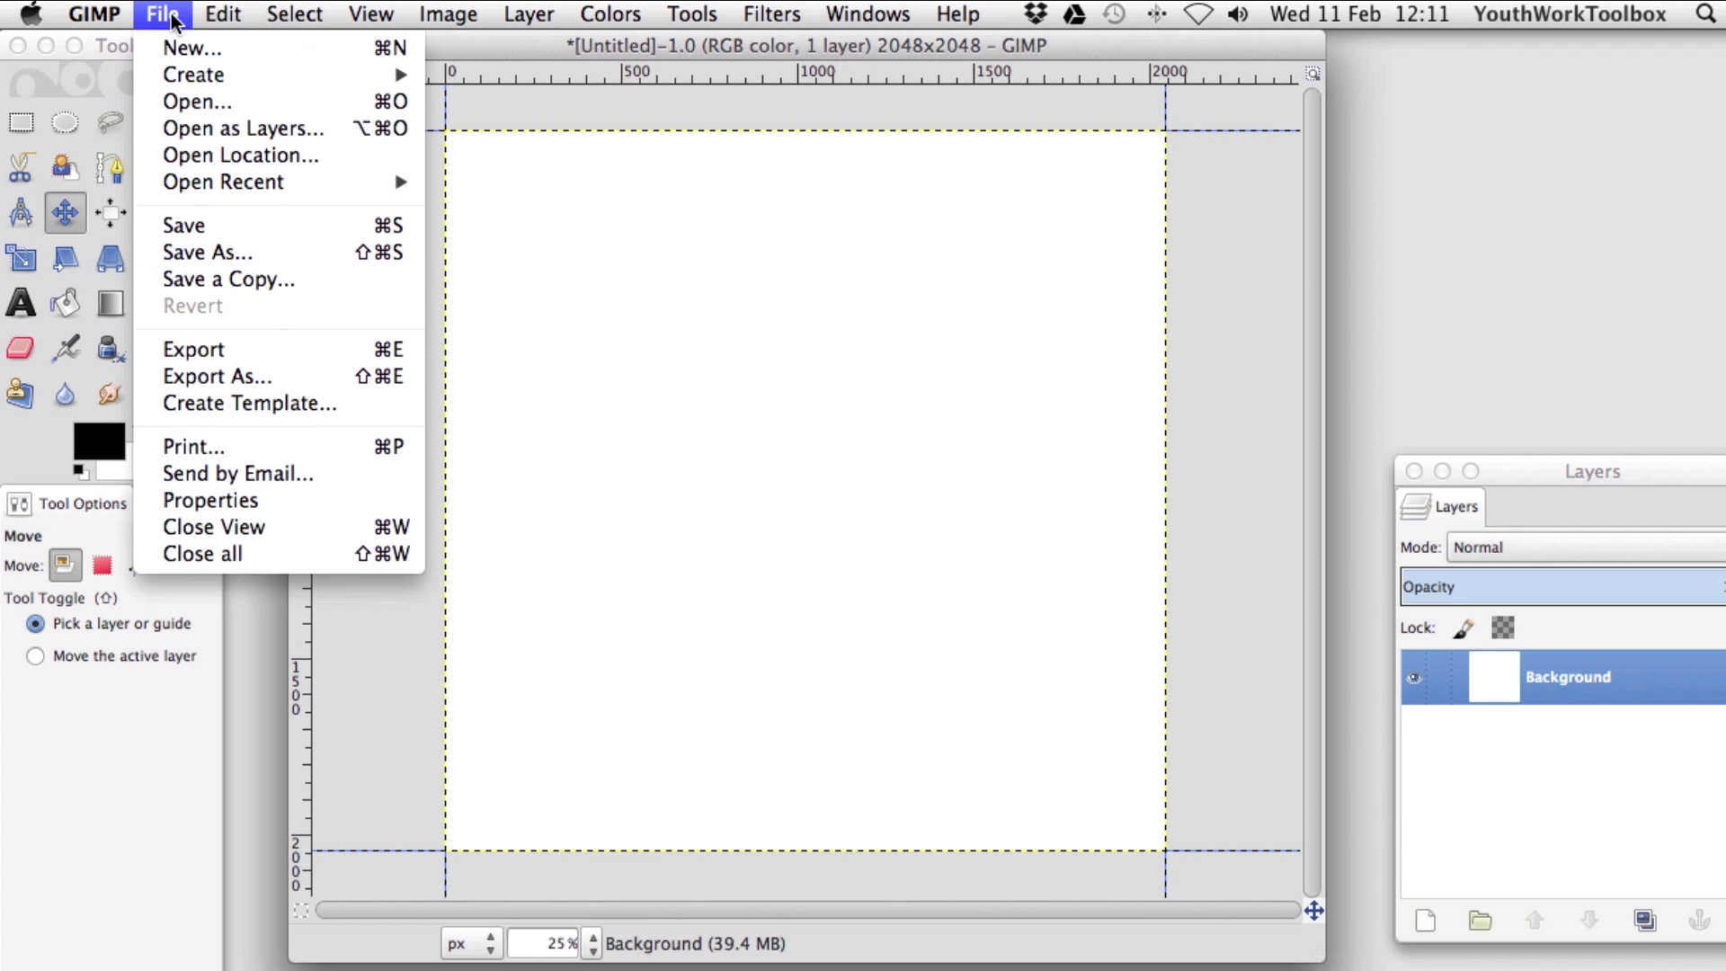
pyautogui.click(253, 131)
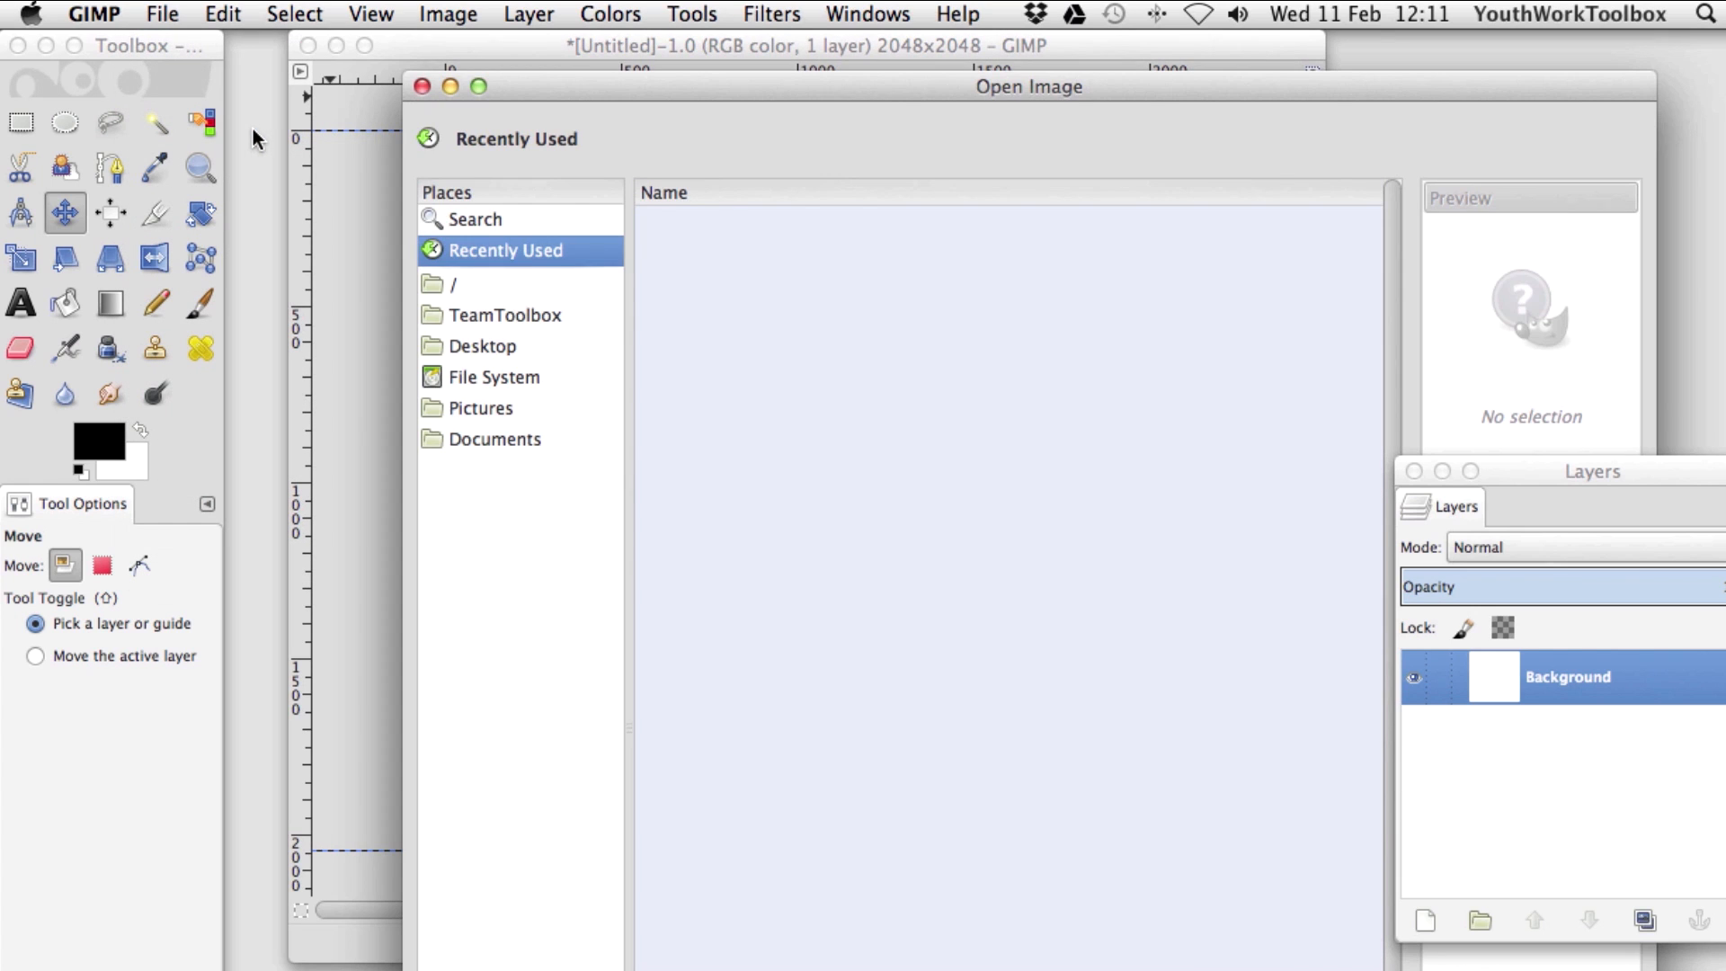
pyautogui.click(483, 346)
pyautogui.doubleClick(736, 437)
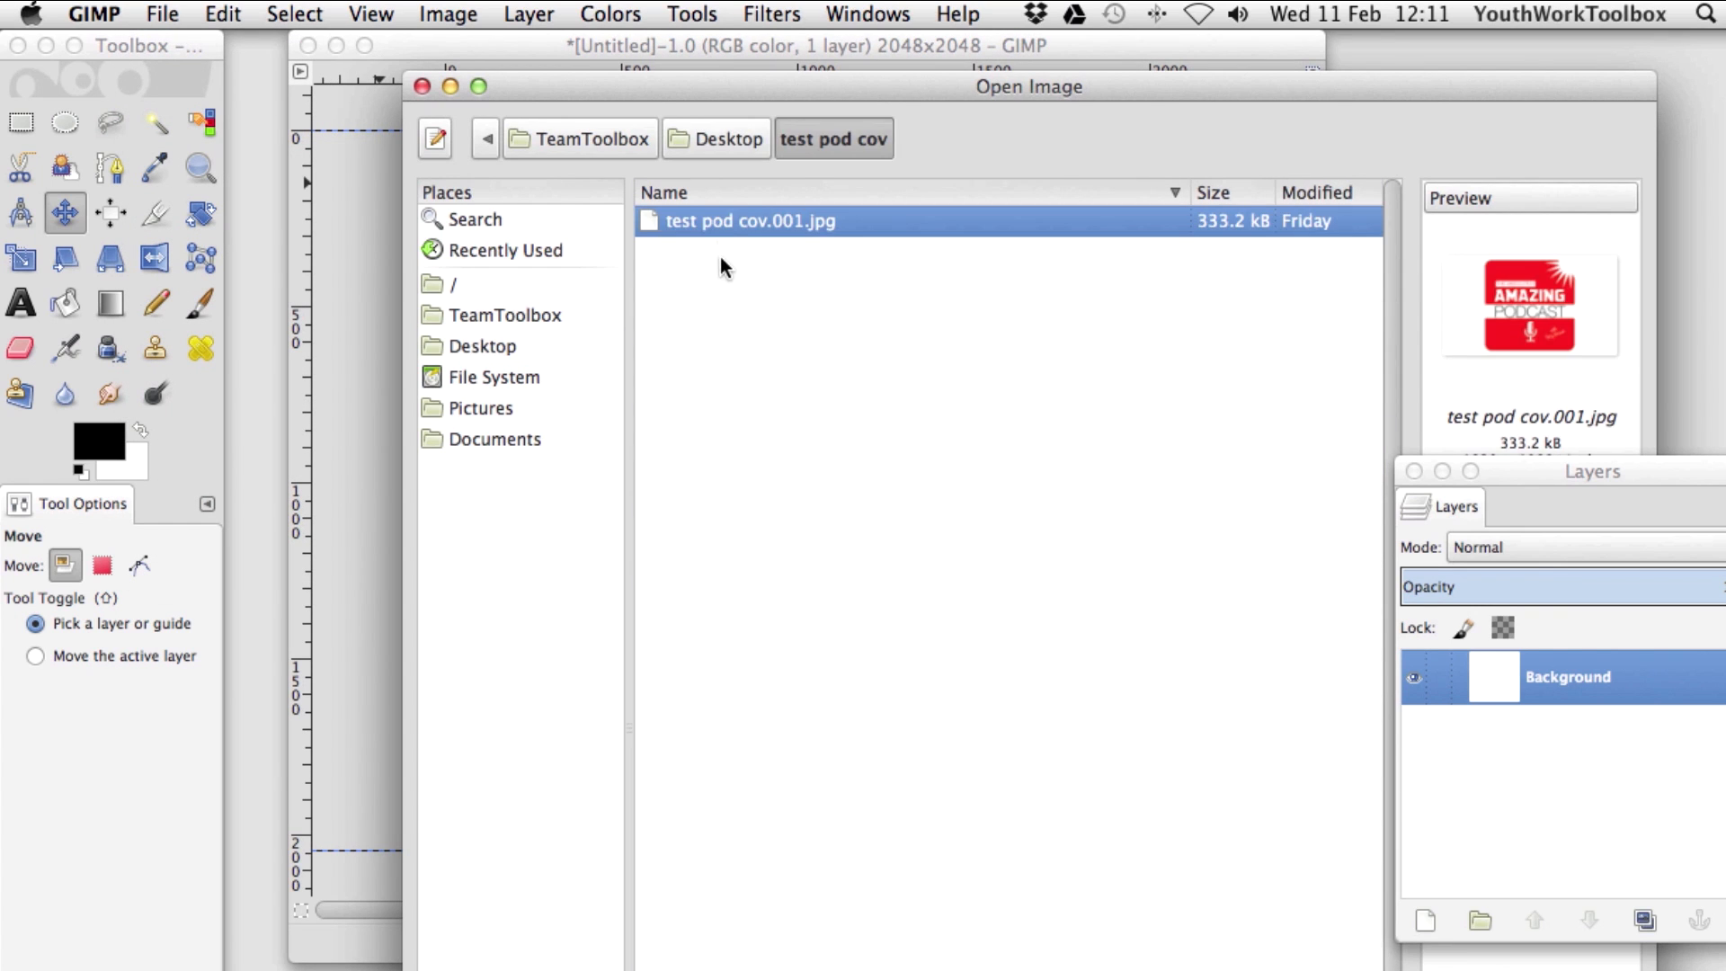
pyautogui.doubleClick(717, 220)
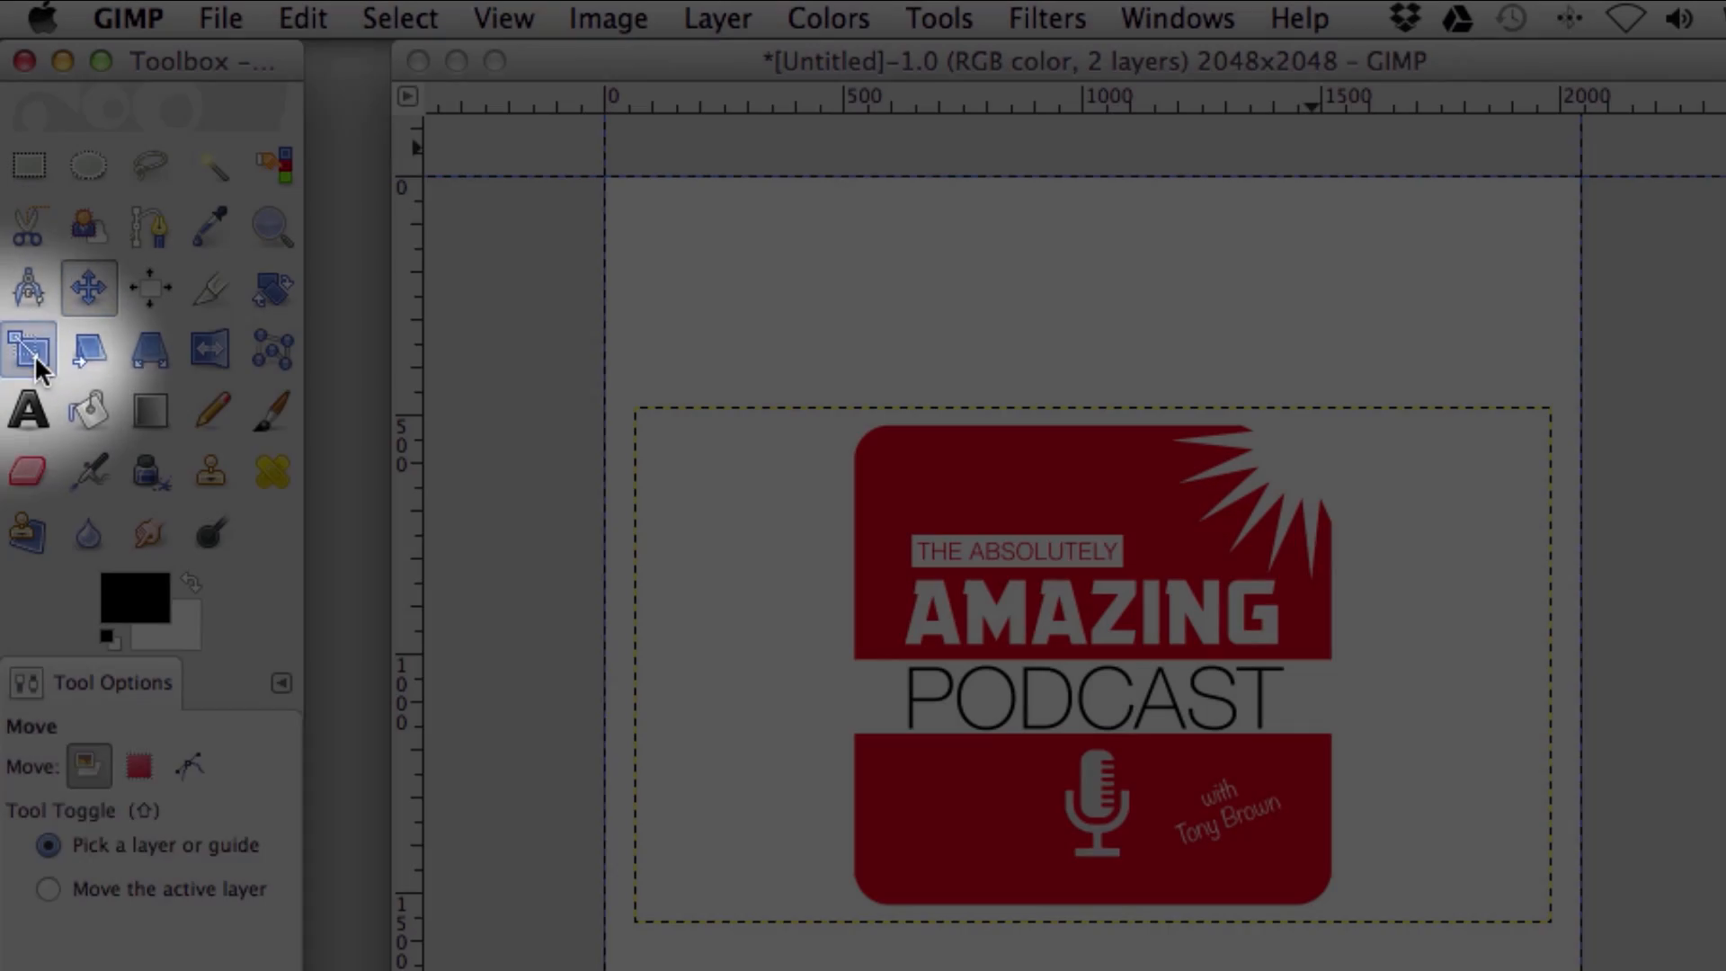
# Scale the cover layer with linked proportions, dragging both corners outward.
pyautogui.click(34, 354)
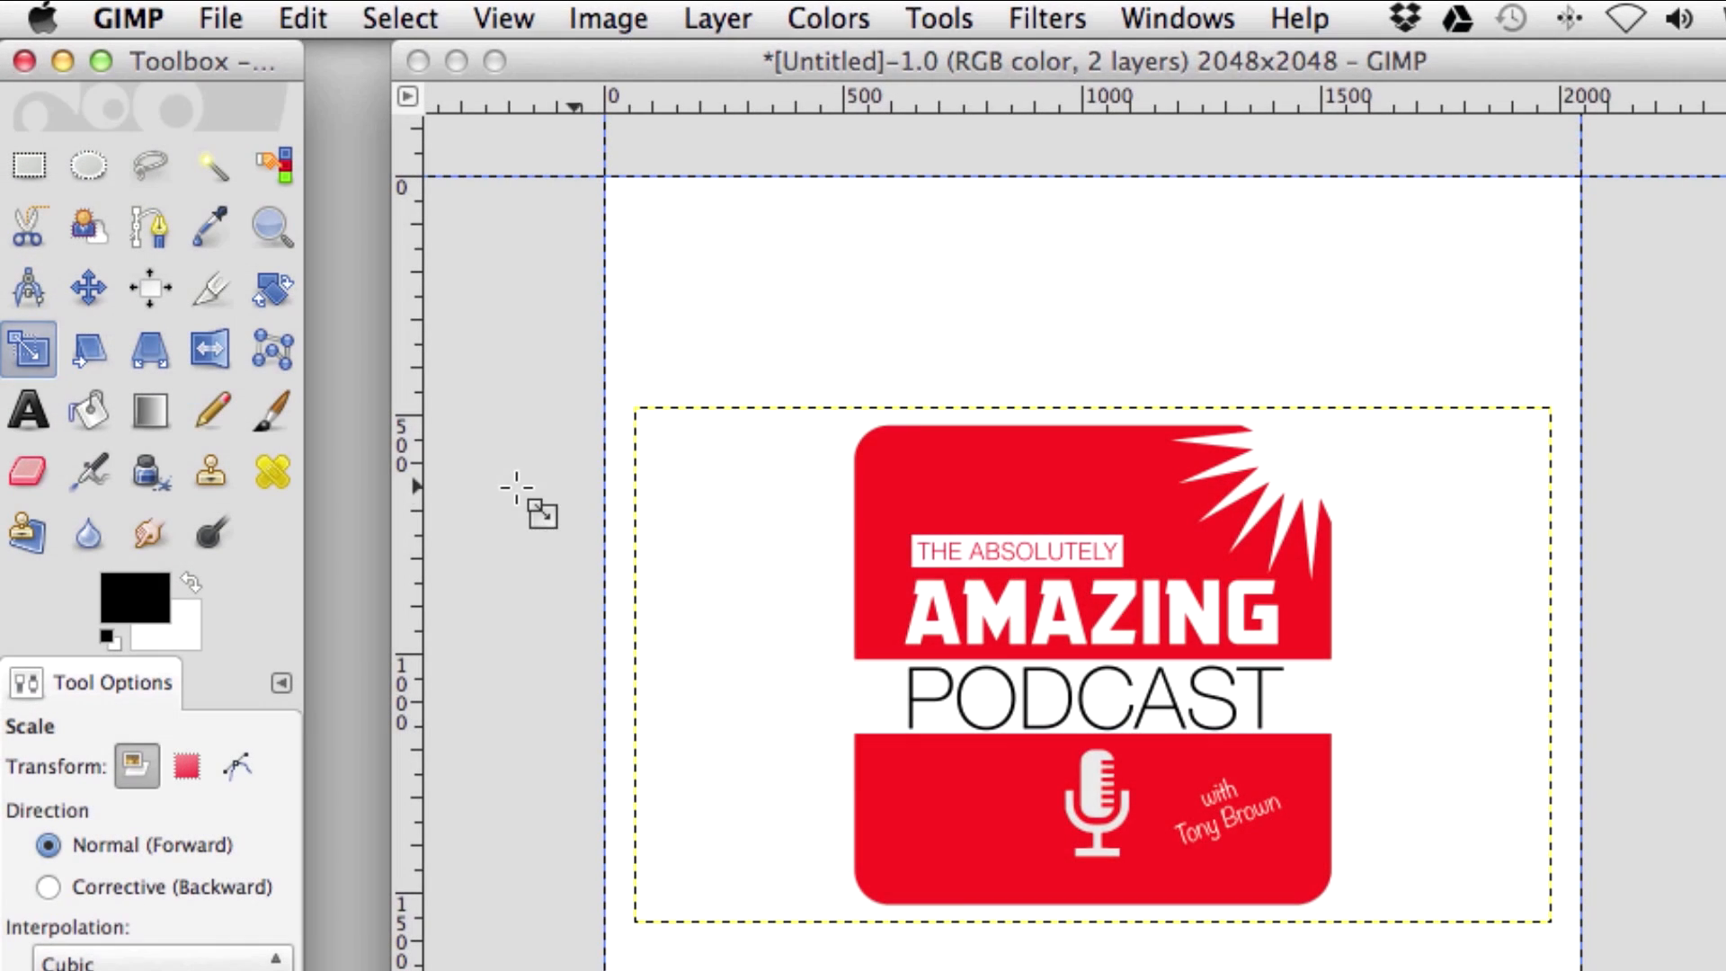
pyautogui.click(1054, 646)
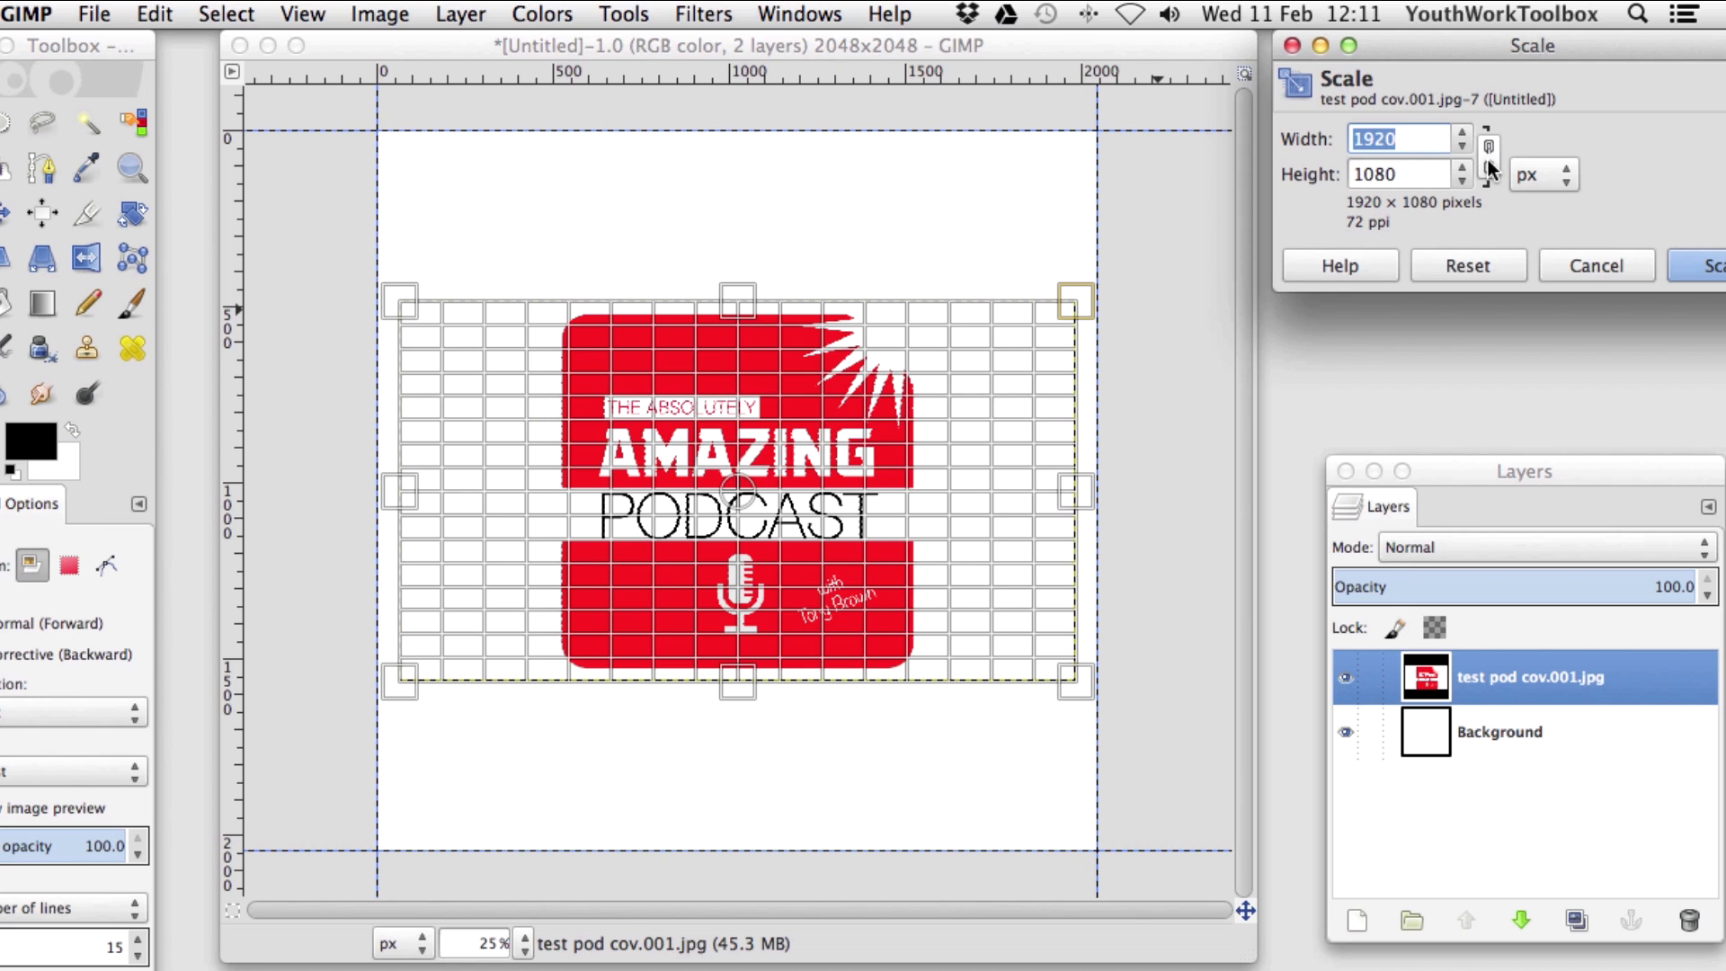
pyautogui.click(1488, 160)
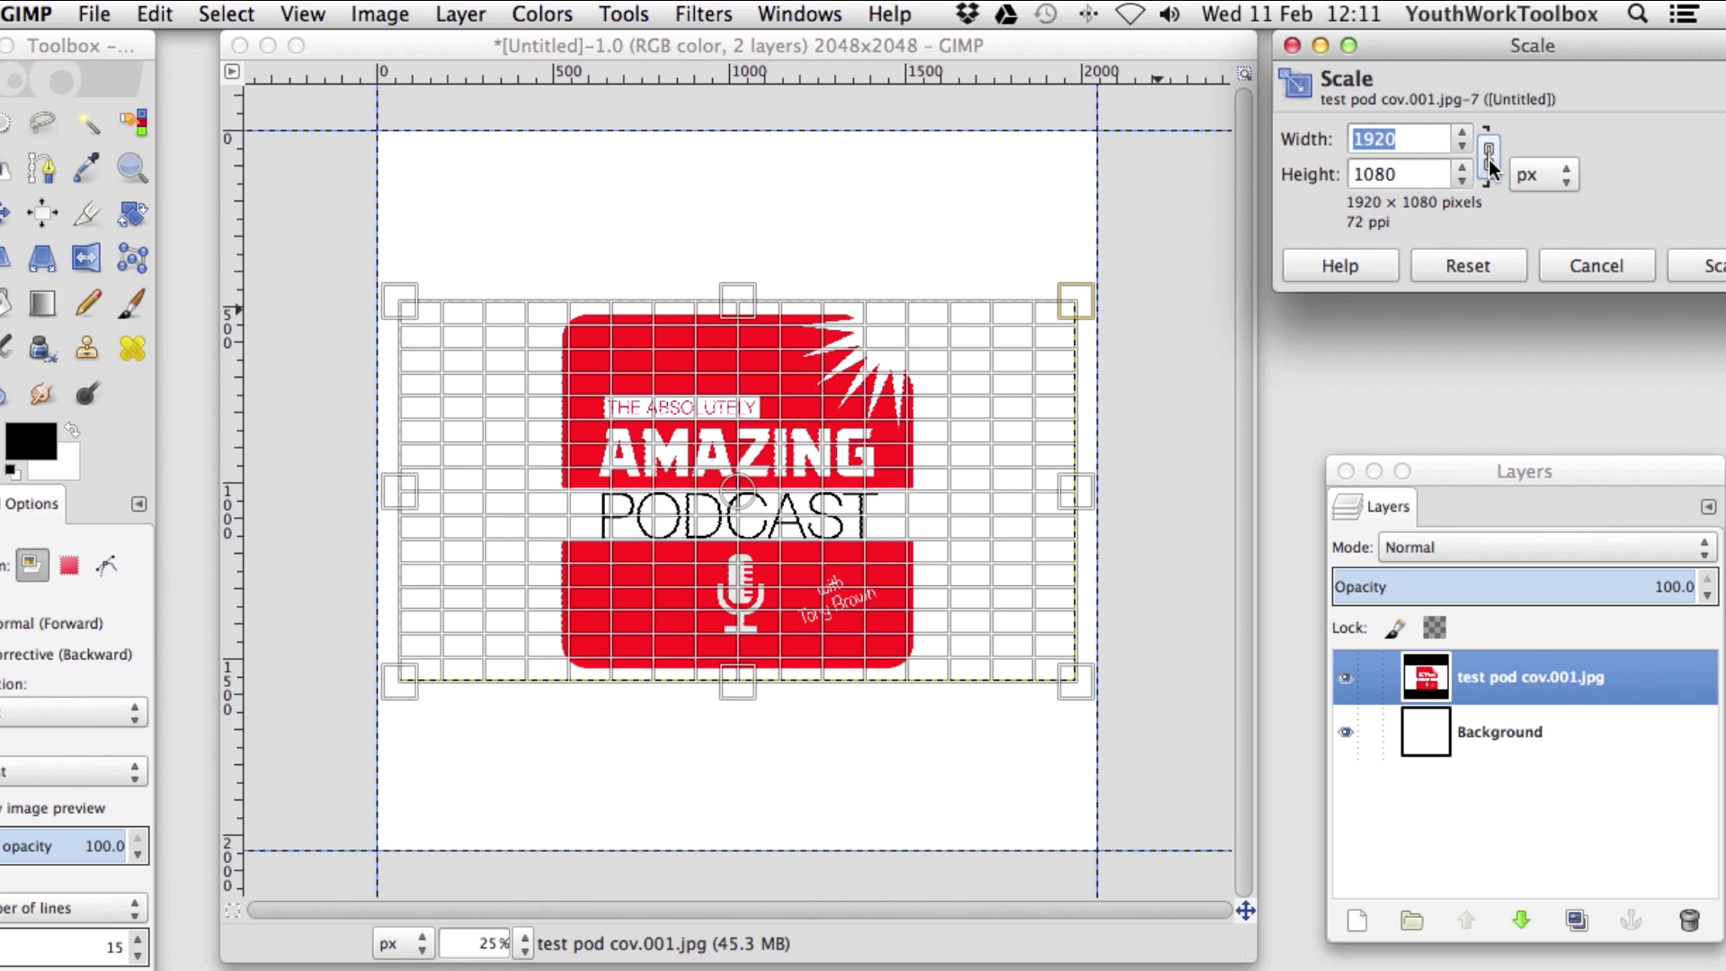
pyautogui.moveTo(1088, 693); pyautogui.dragTo(1249, 822)
pyautogui.moveTo(396, 299); pyautogui.dragTo(134, 113)
# Fine-tune the layer size to about 3947 × 2220 px and apply the scale.
pyautogui.moveTo(1112, 834); pyautogui.dragTo(1220, 894)
pyautogui.moveTo(320, 107); pyautogui.dragTo(393, 144)
pyautogui.moveTo(1084, 829); pyautogui.dragTo(1094, 831)
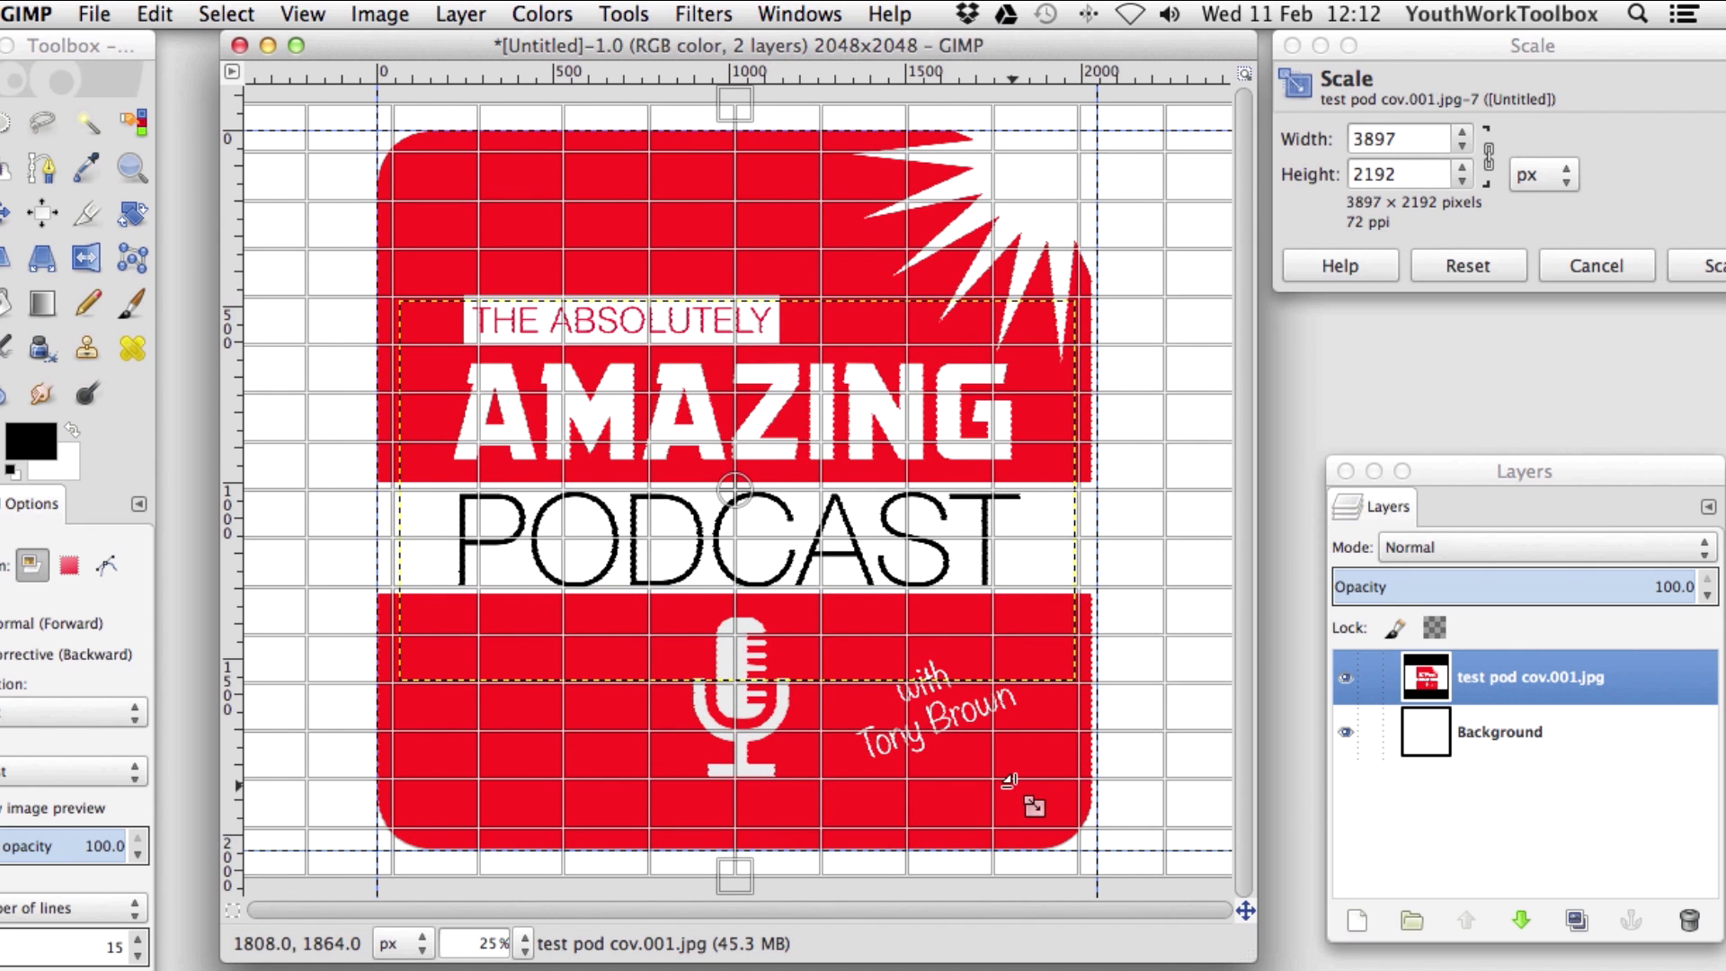
pyautogui.moveTo(1013, 787); pyautogui.dragTo(1021, 791)
pyautogui.moveTo(407, 205); pyautogui.dragTo(404, 203)
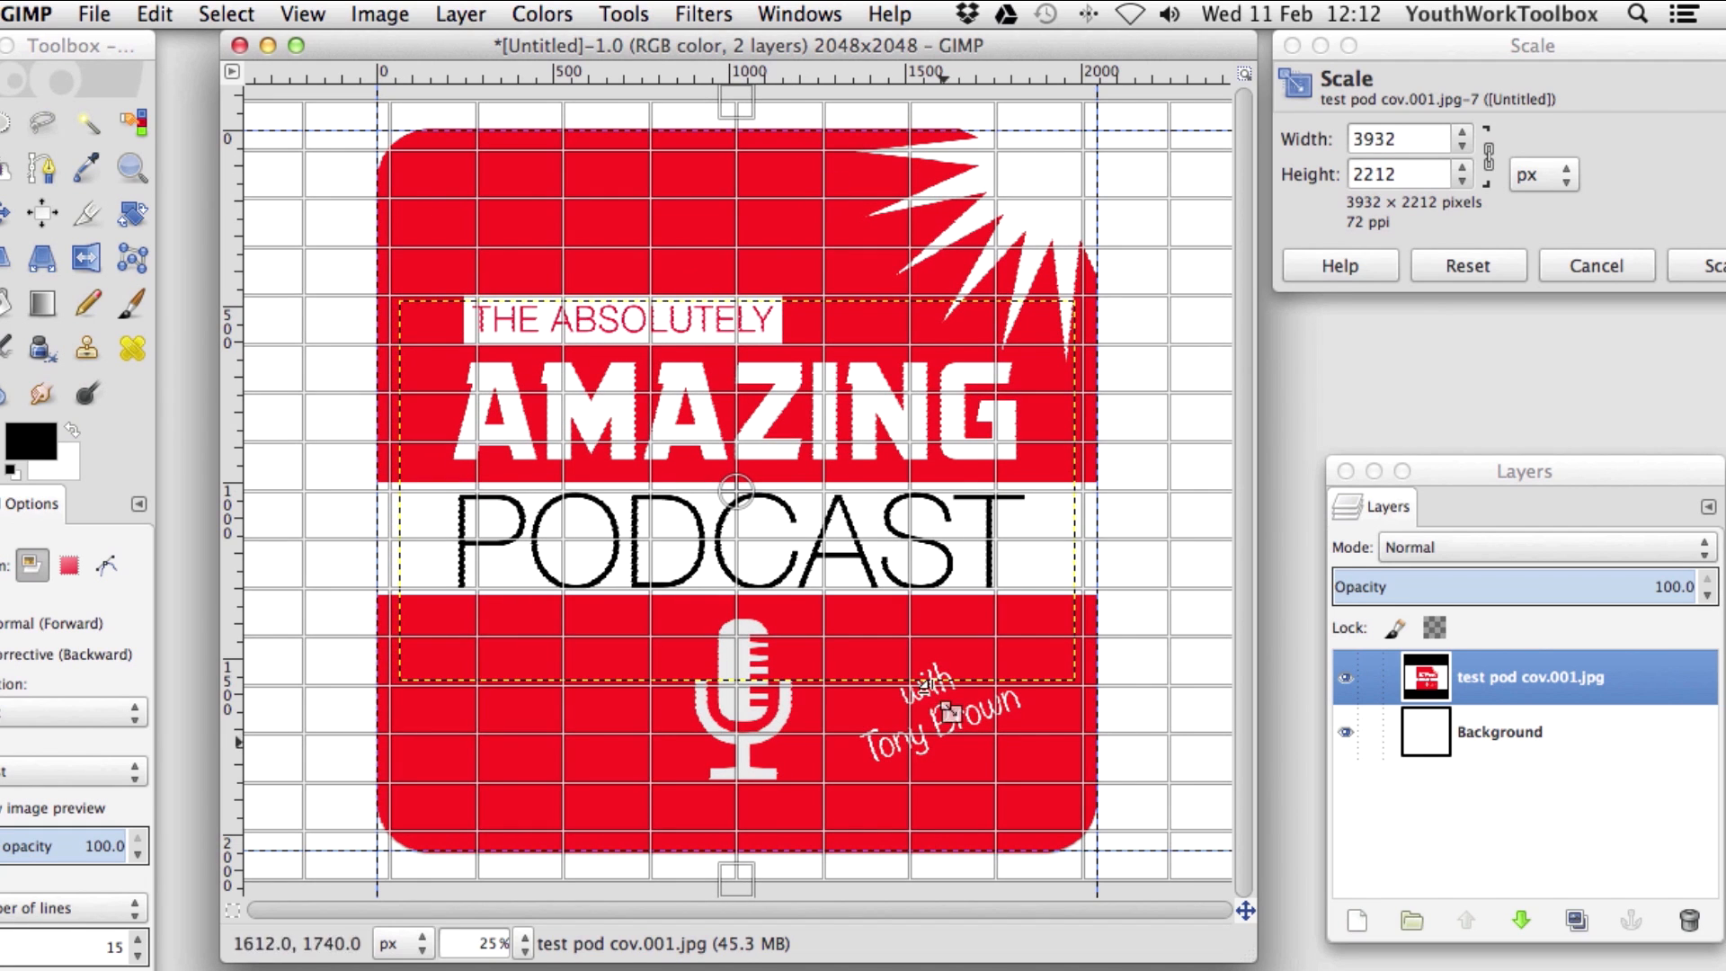
pyautogui.moveTo(1113, 850); pyautogui.dragTo(1117, 850)
pyautogui.moveTo(1577, 46); pyautogui.dragTo(1500, 55)
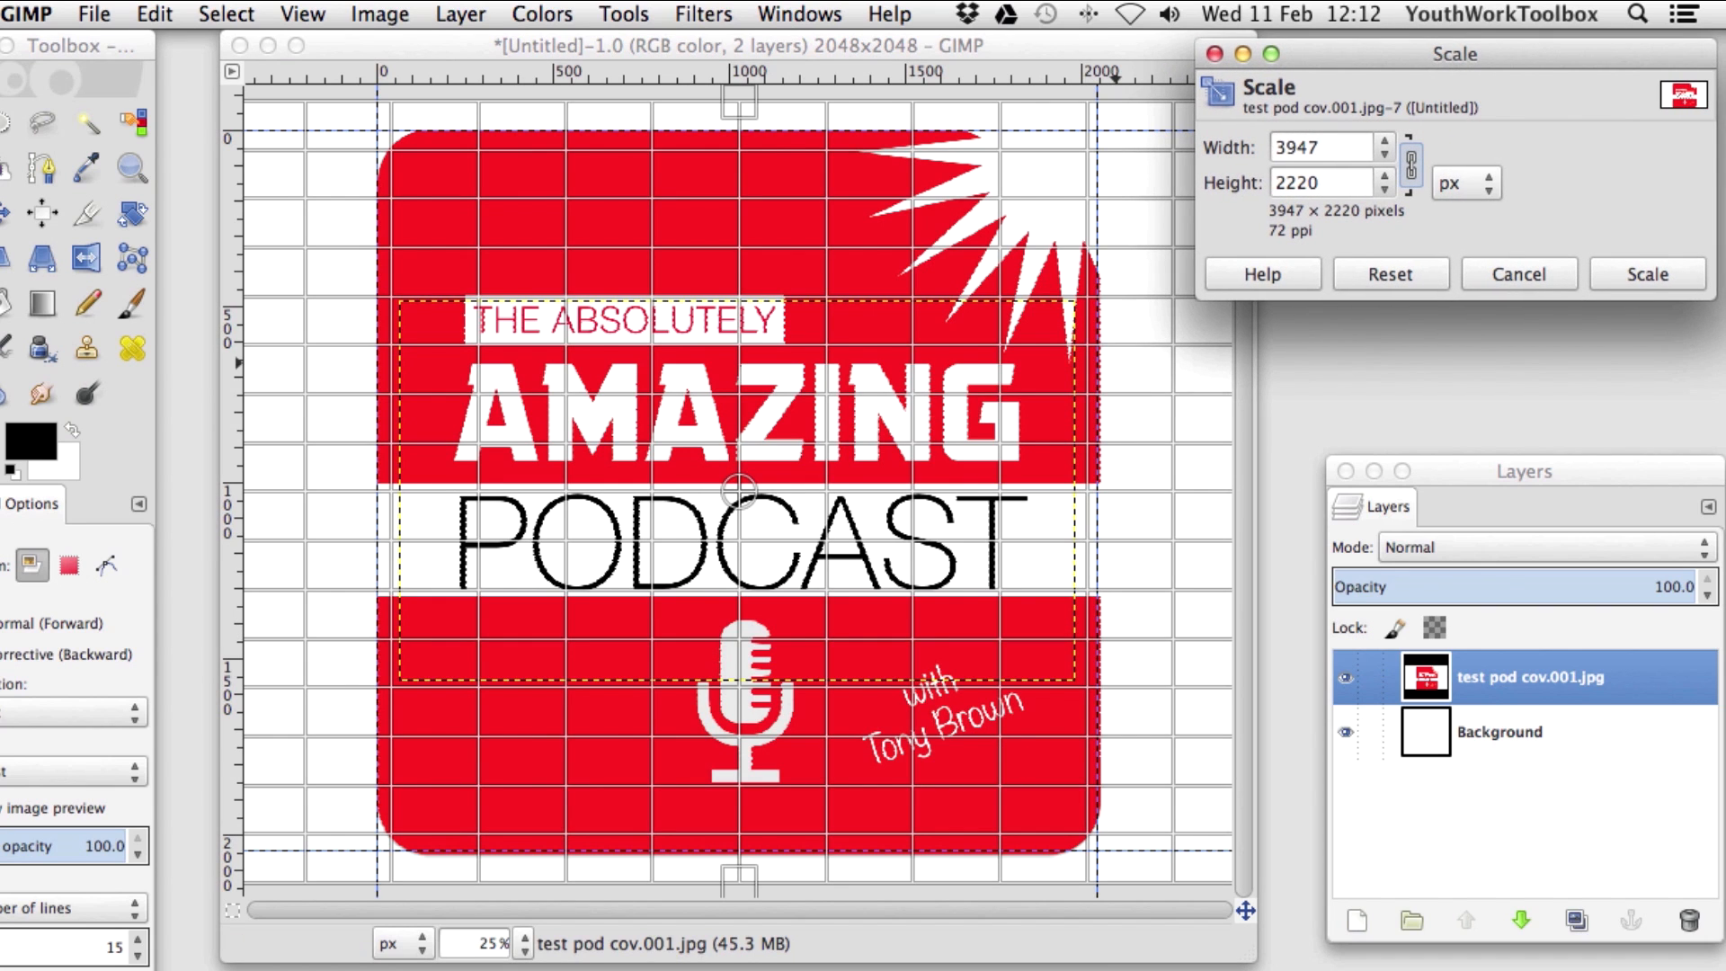
pyautogui.click(1649, 274)
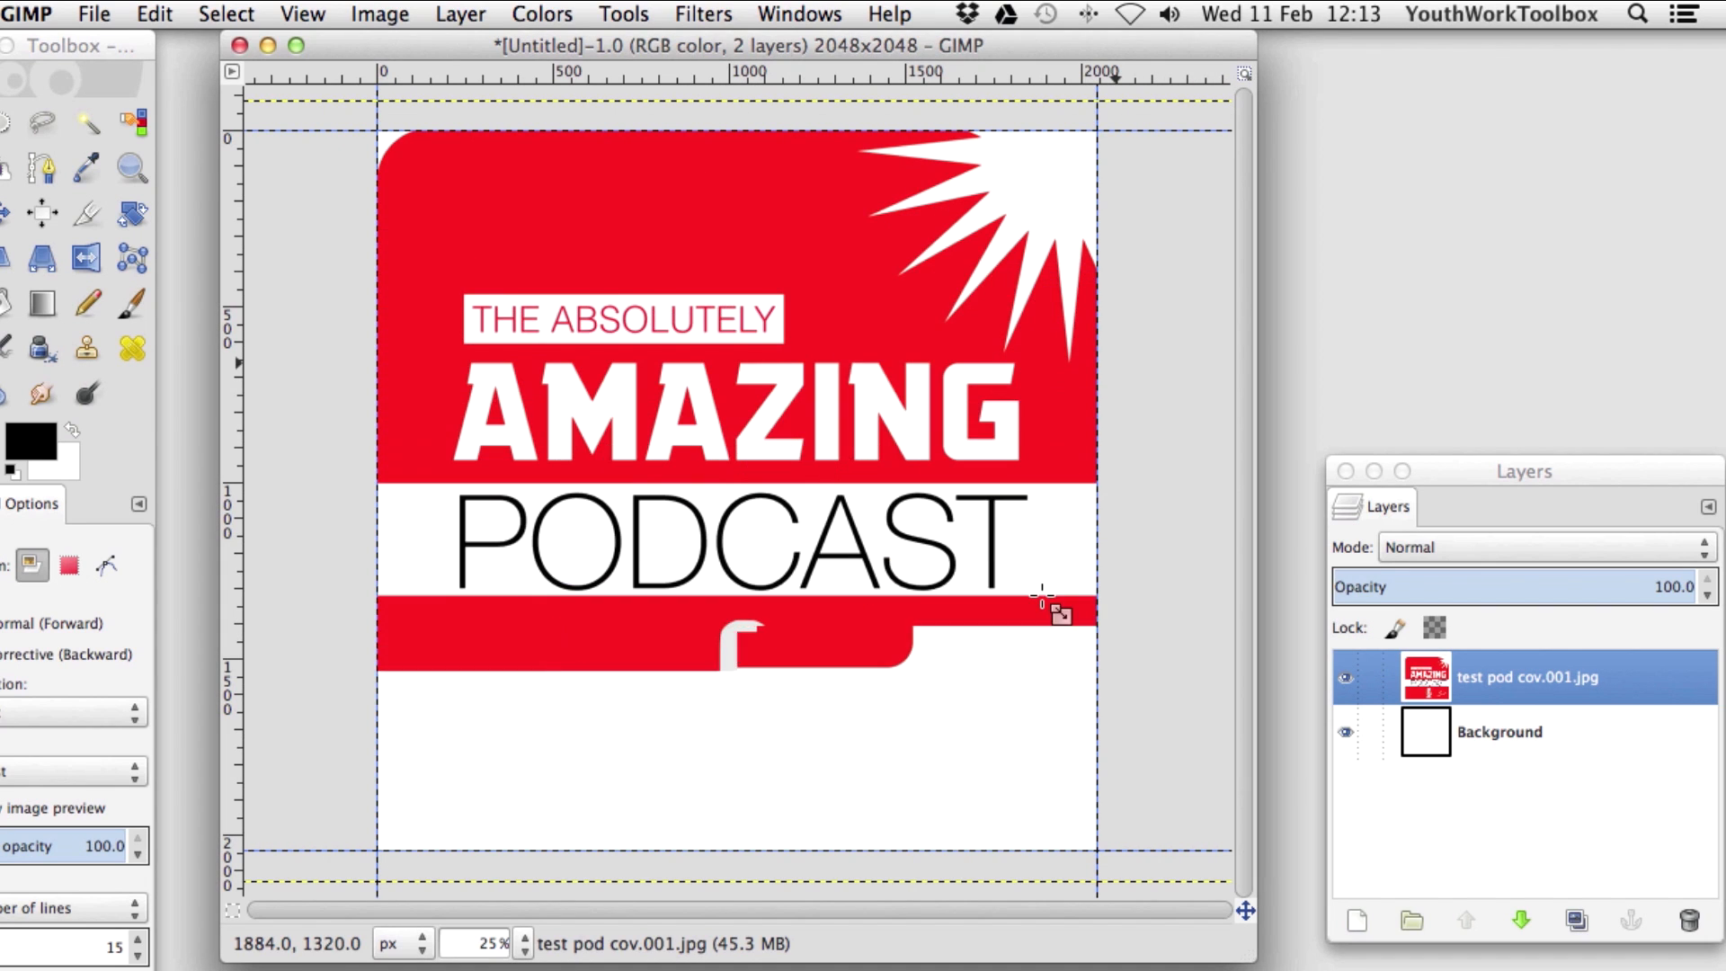
# View the scaled cover at 100% and pan around to check its edges.
pyautogui.press('m')
pyautogui.click(522, 946)
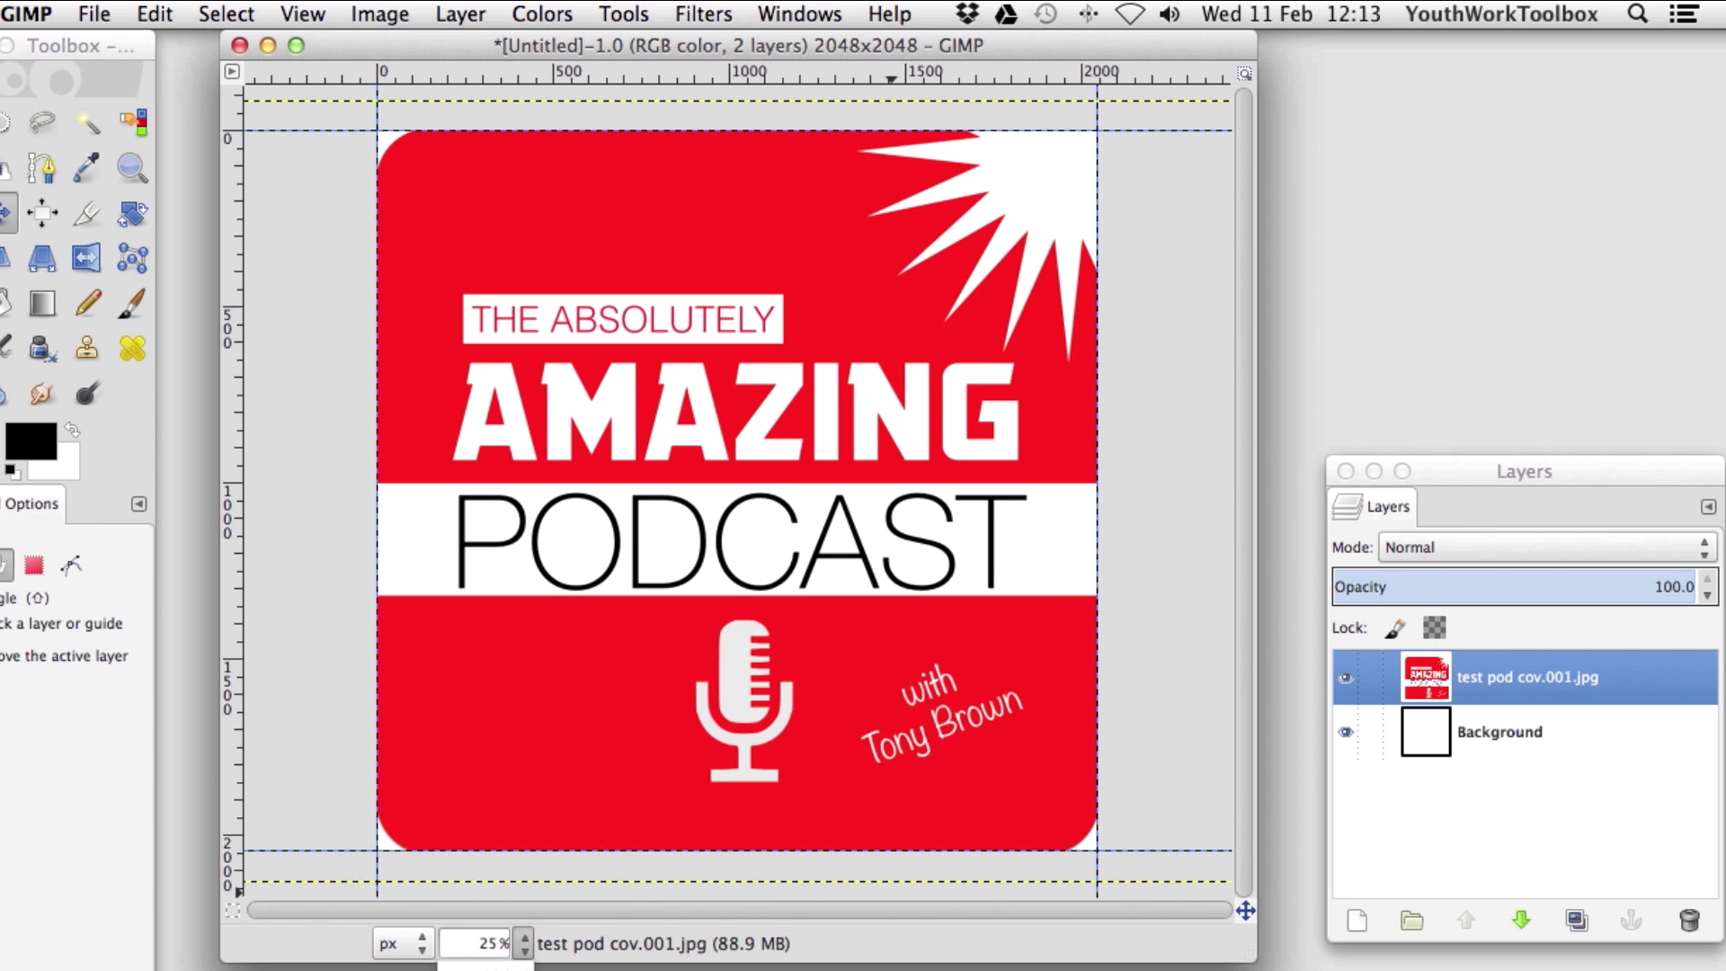
pyautogui.click(503, 867)
pyautogui.hscroll(-10, 629, 809)
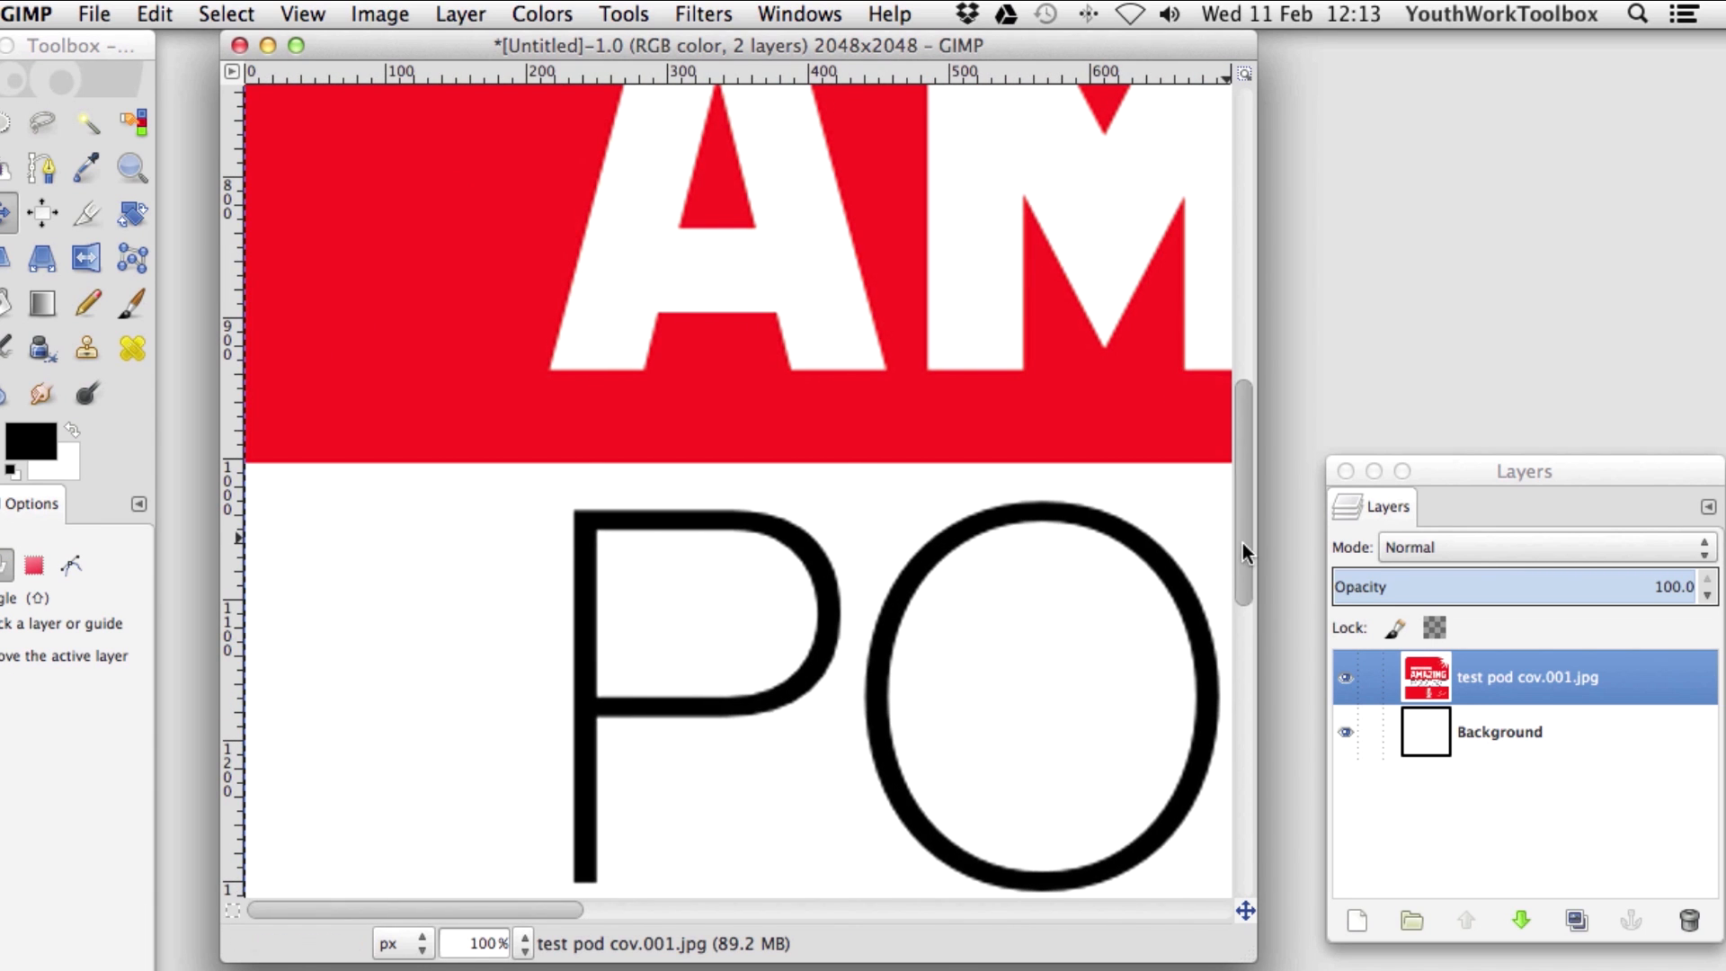
pyautogui.moveTo(1240, 551); pyautogui.dragTo(1238, 844)
pyautogui.moveTo(364, 910); pyautogui.dragTo(1051, 903)
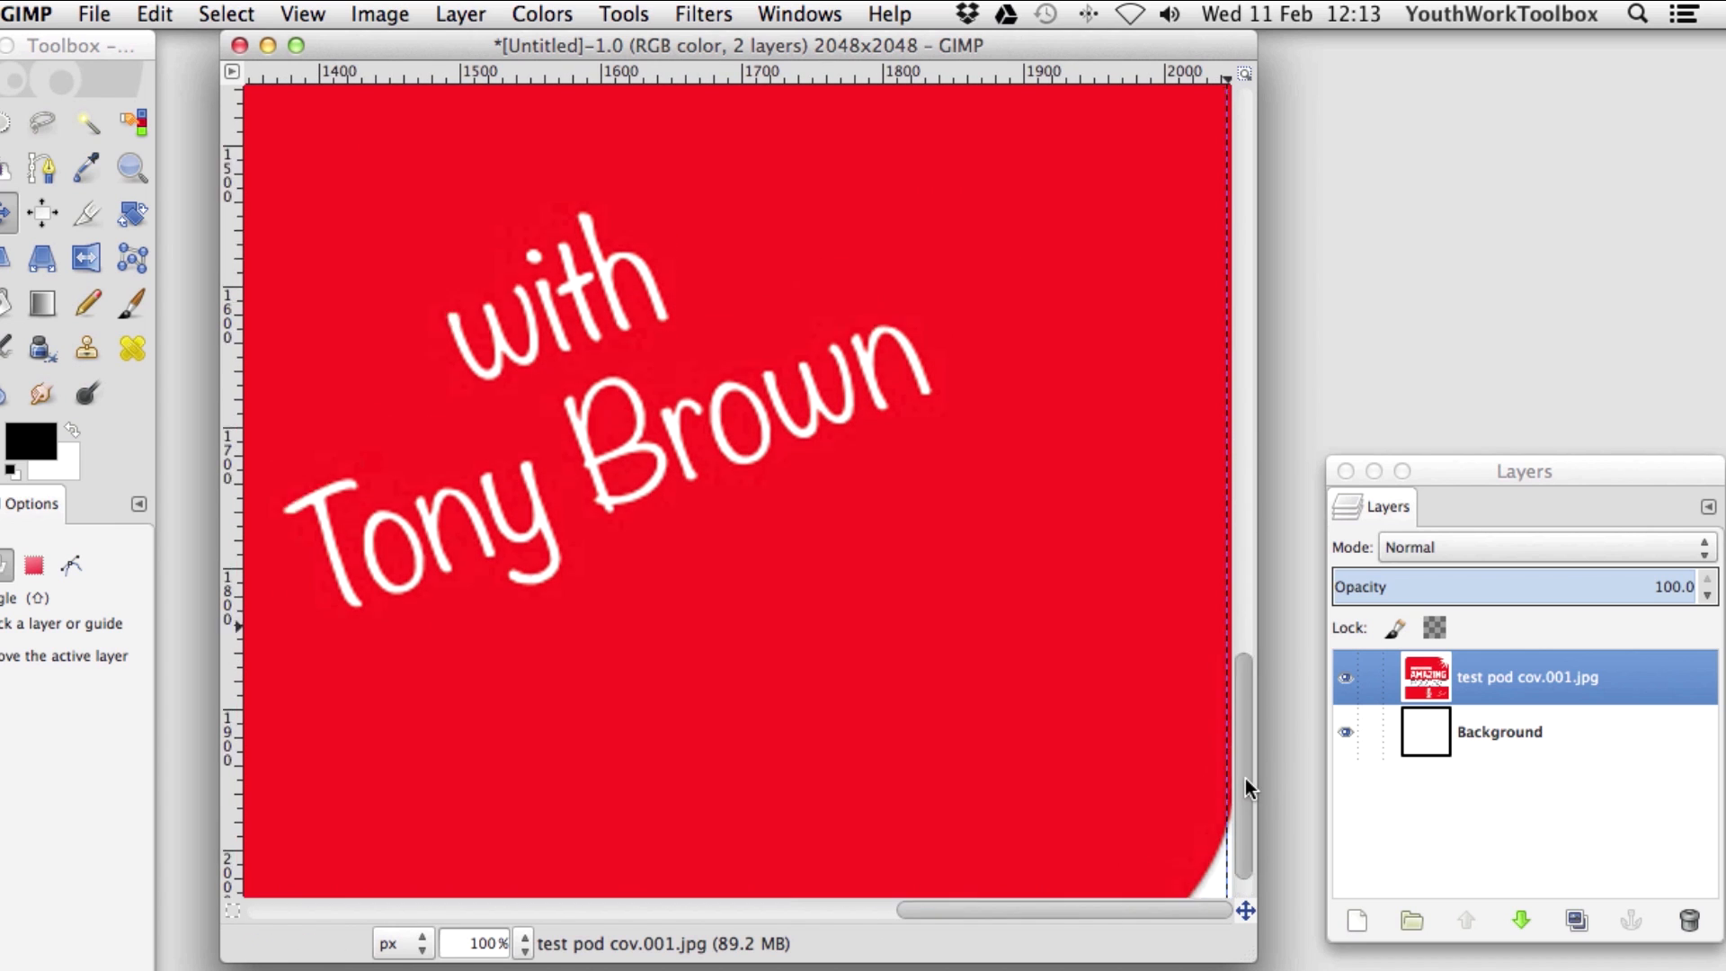
pyautogui.moveTo(1244, 778); pyautogui.dragTo(1241, 154)
pyautogui.moveTo(1107, 910); pyautogui.dragTo(457, 908)
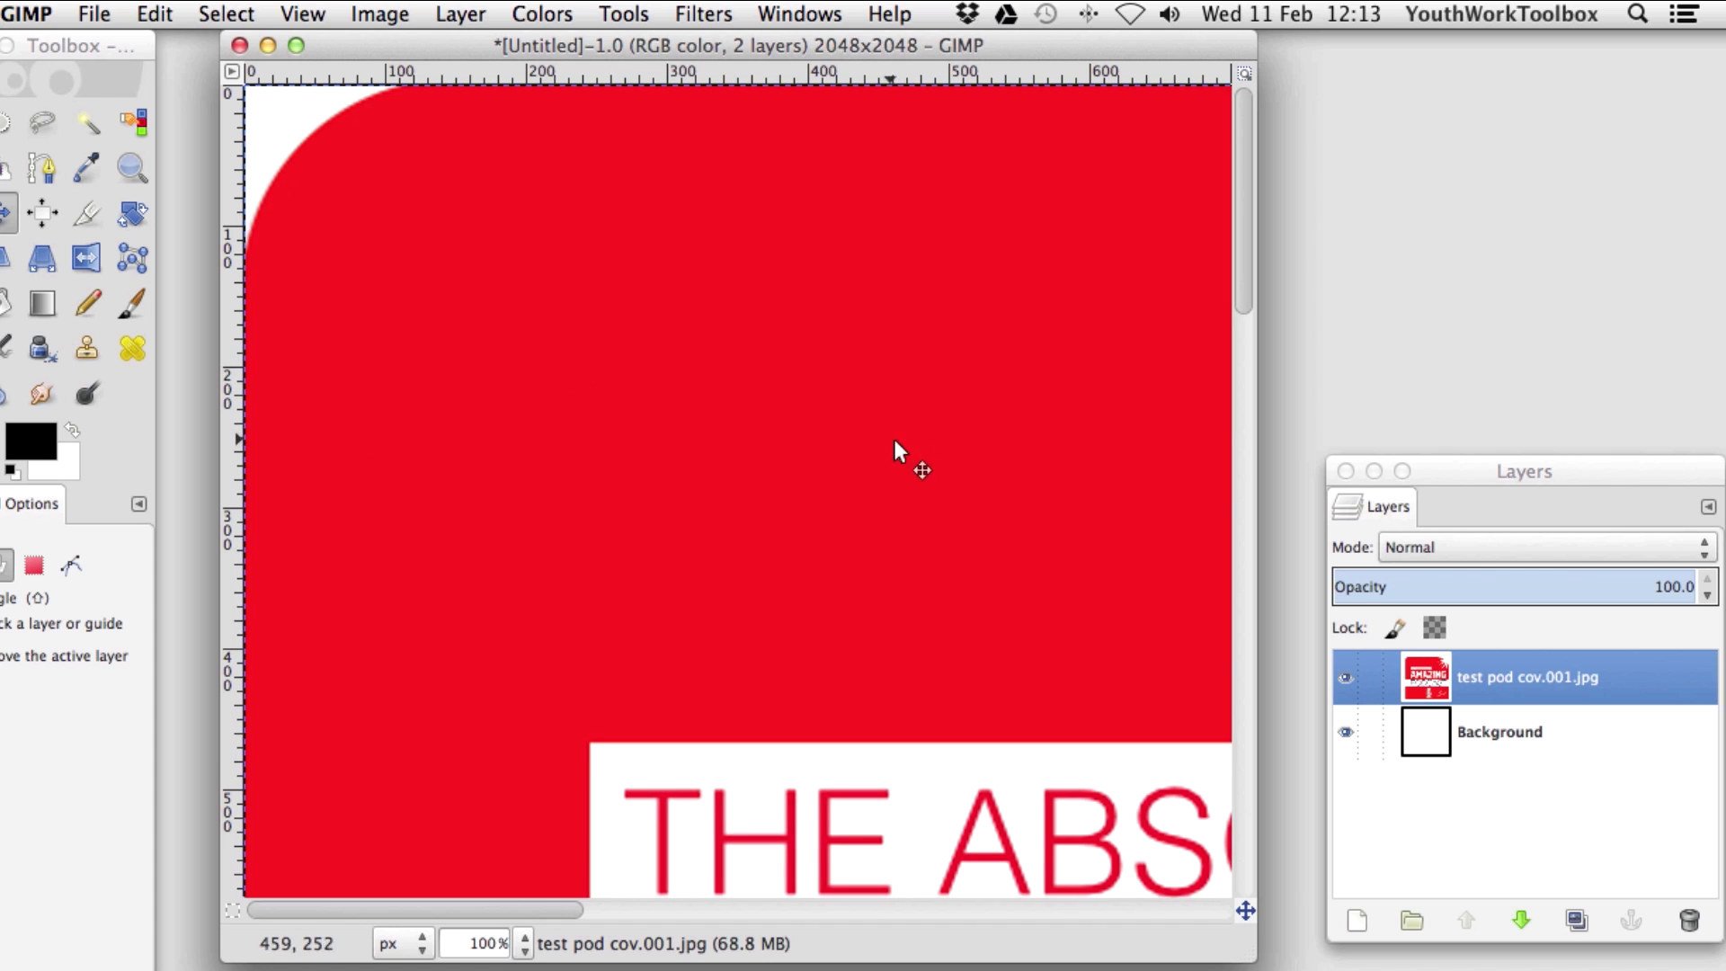
pyautogui.scroll(-3, 486, 946)
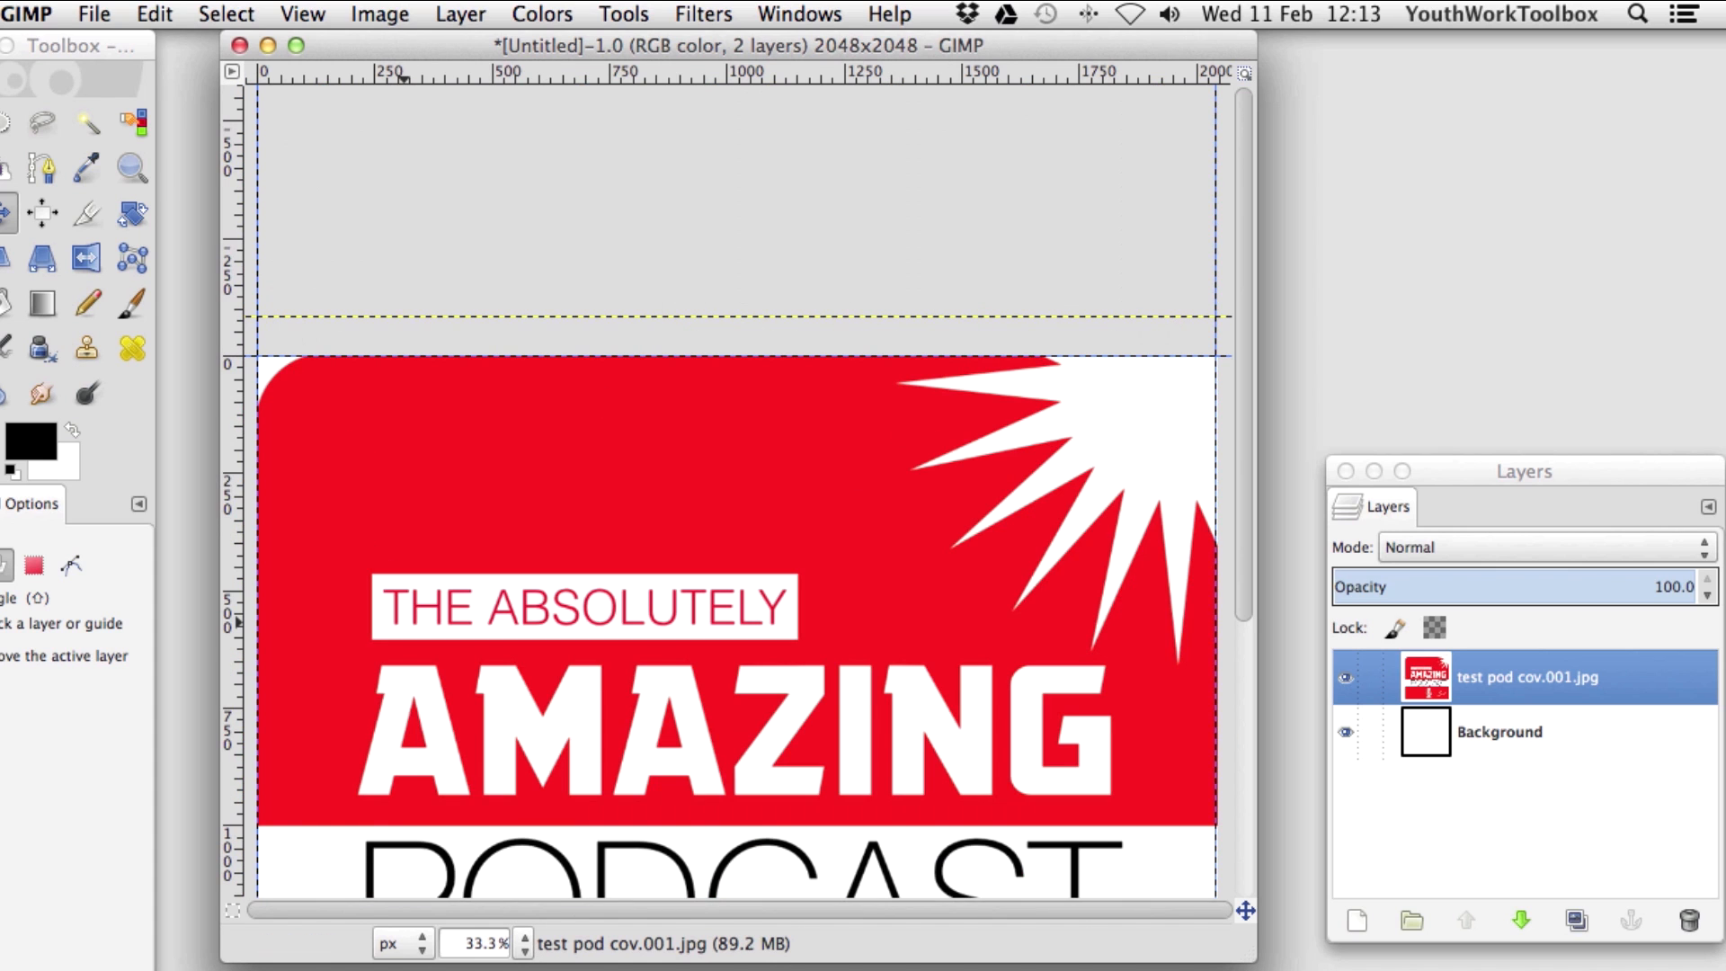
pyautogui.scroll(-1, 486, 945)
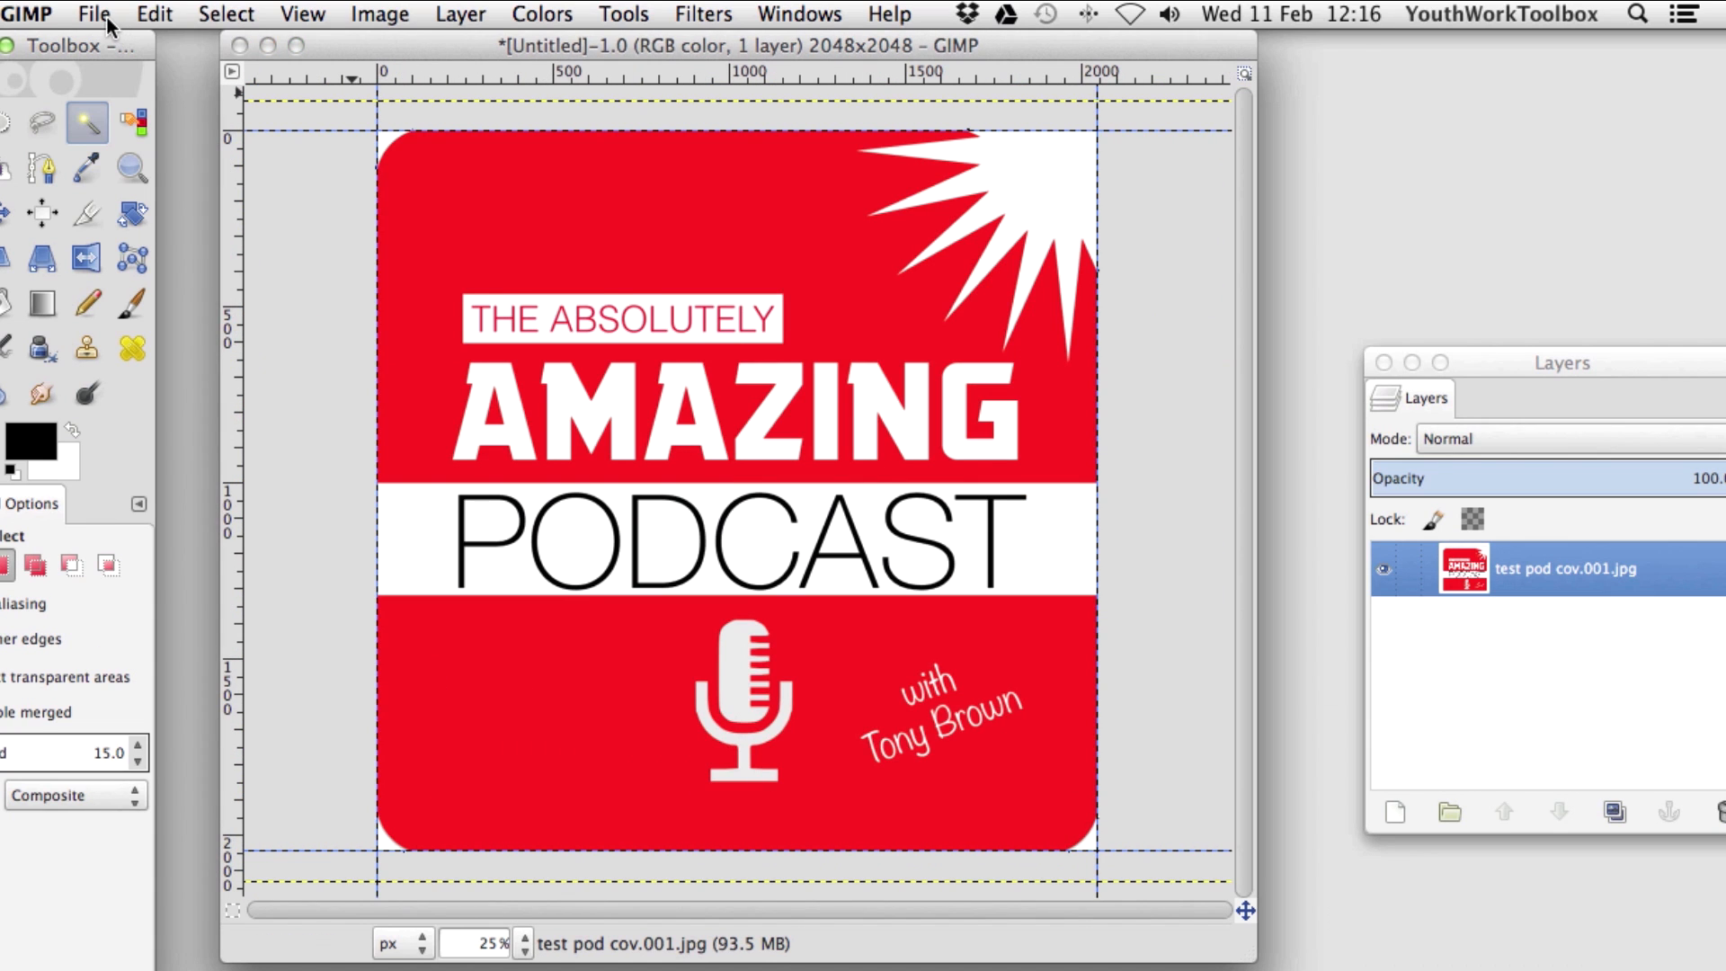
# Export New-Podcast-Cover-2048x2048.png into Desktop/test pod cov and open it to verify.
pyautogui.click(105, 18)
pyautogui.click(176, 376)
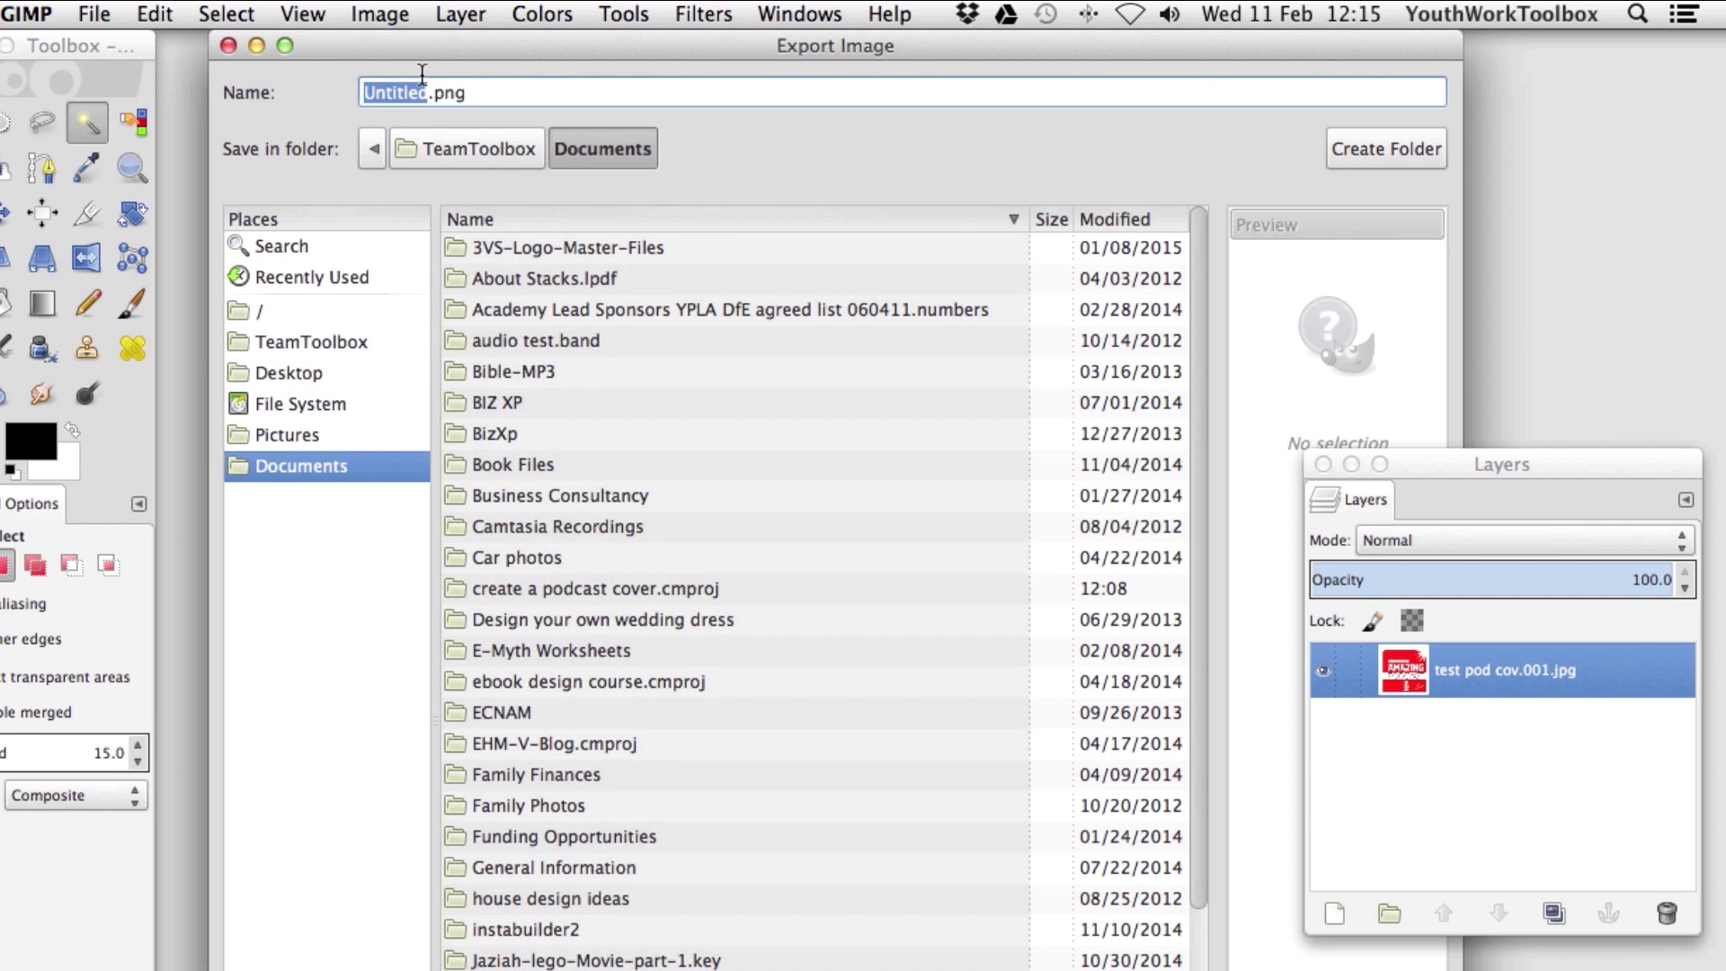
pyautogui.write('New-P')
pyautogui.write('odcast-Cover-')
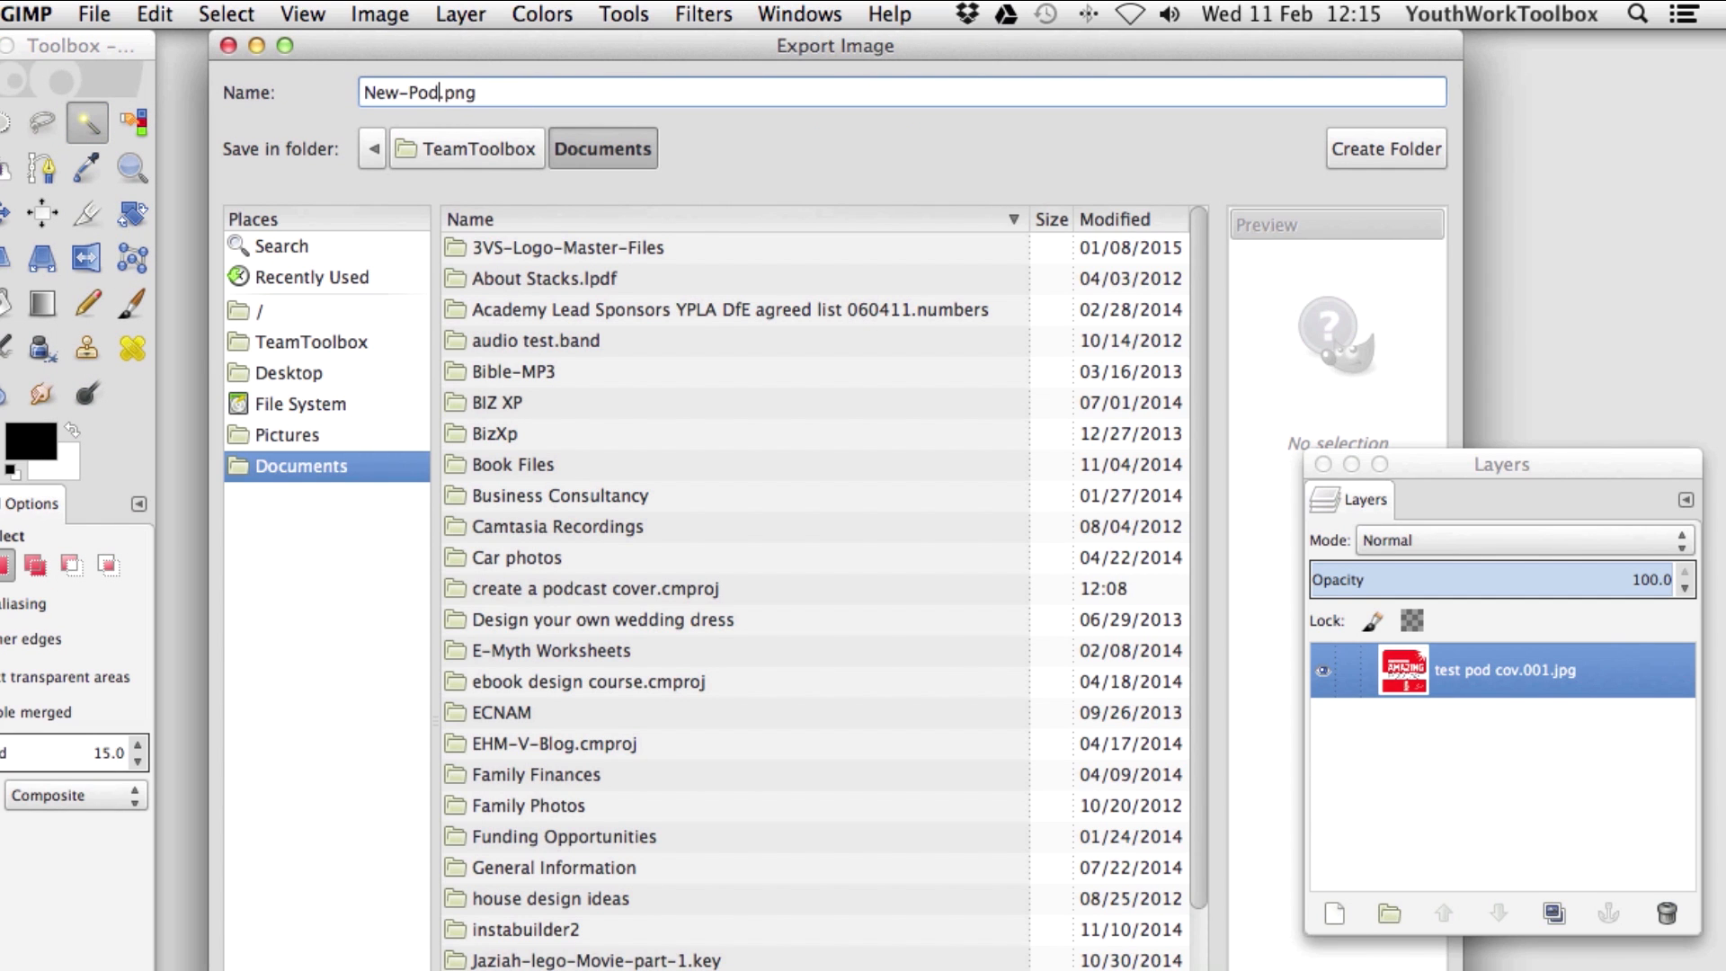
pyautogui.write('20')
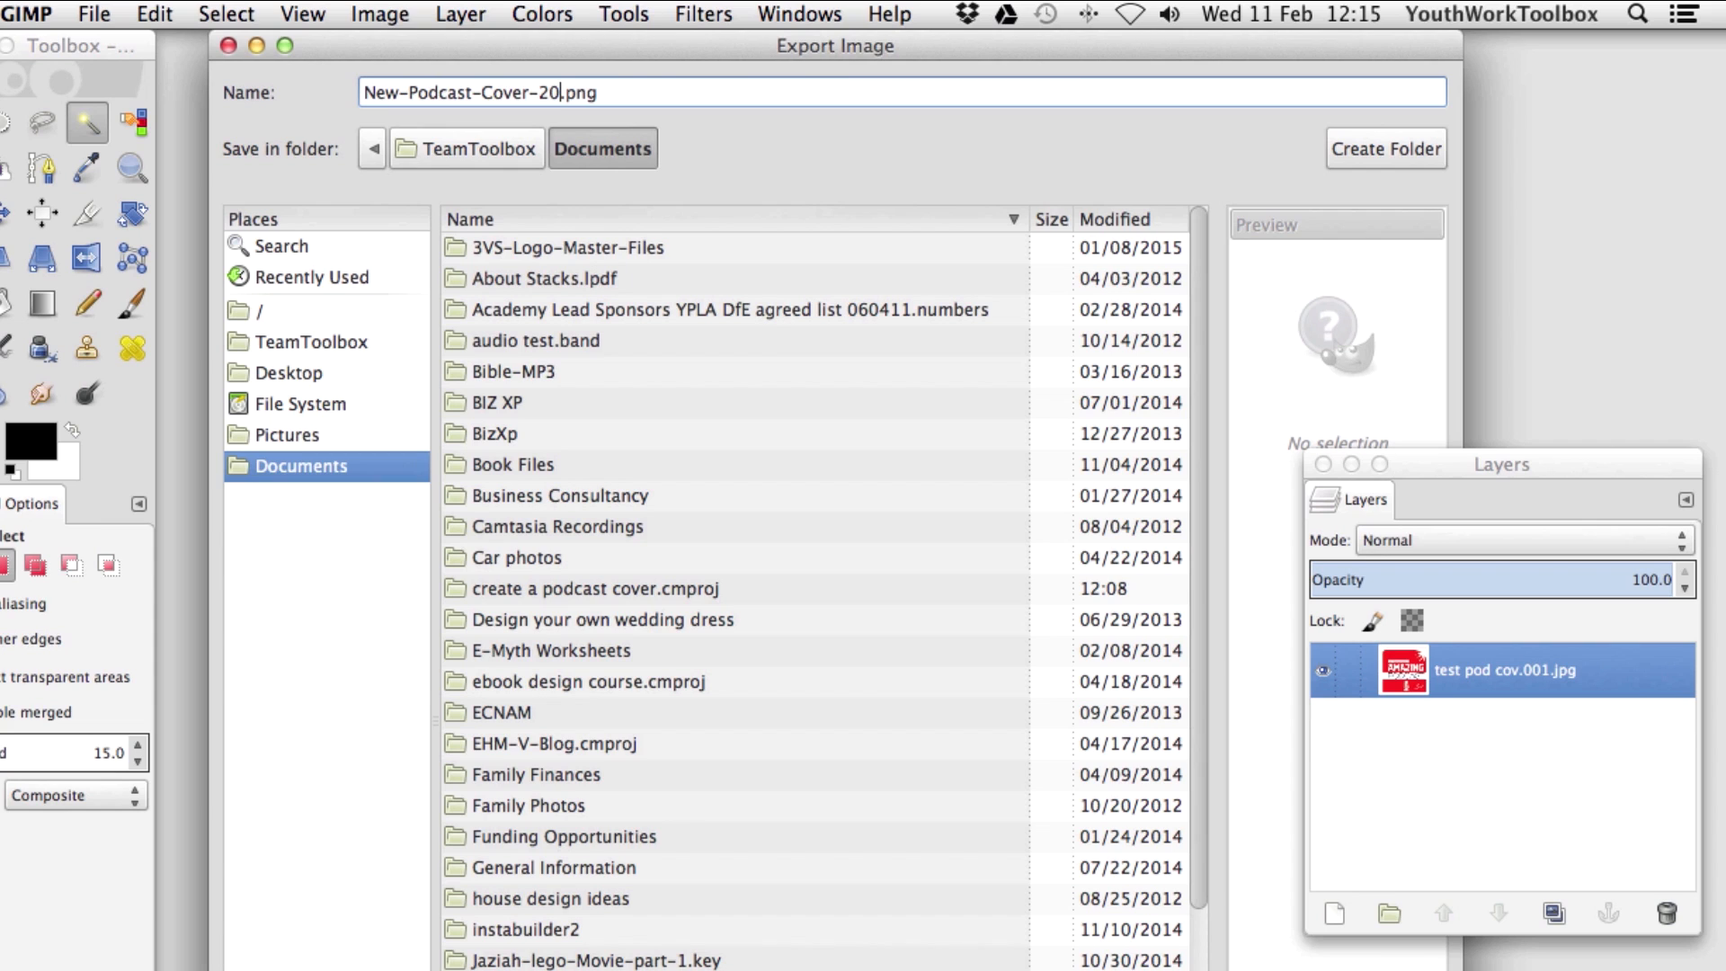
pyautogui.write('48x2048')
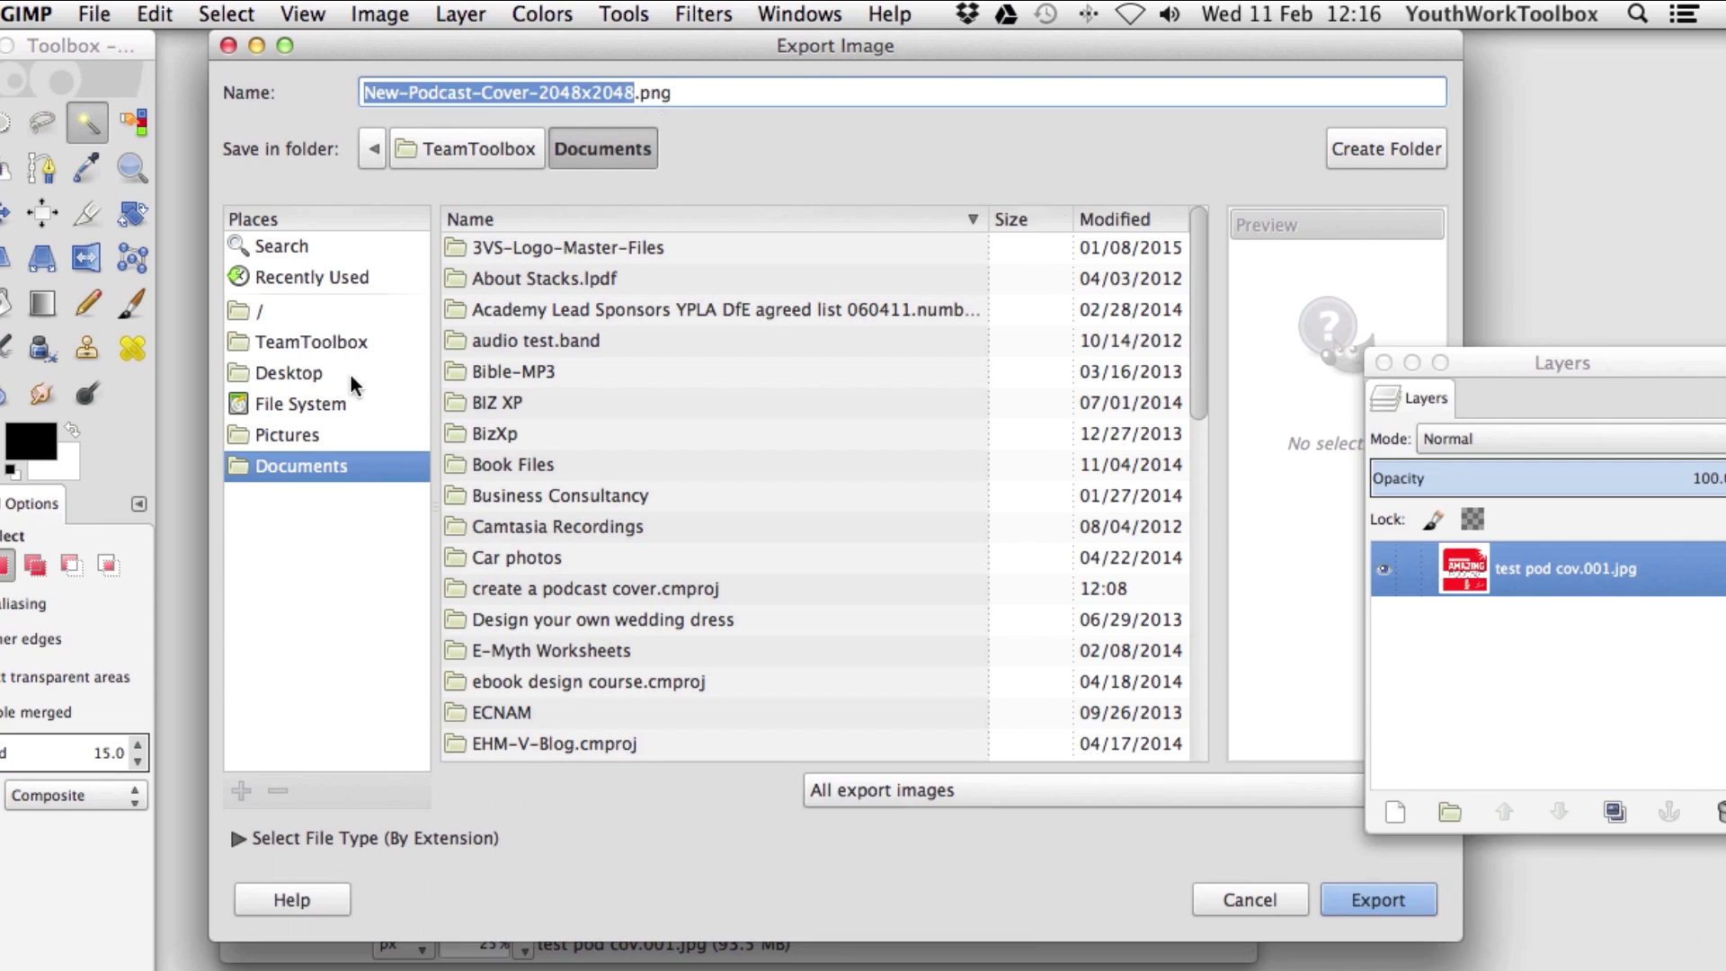
pyautogui.click(322, 372)
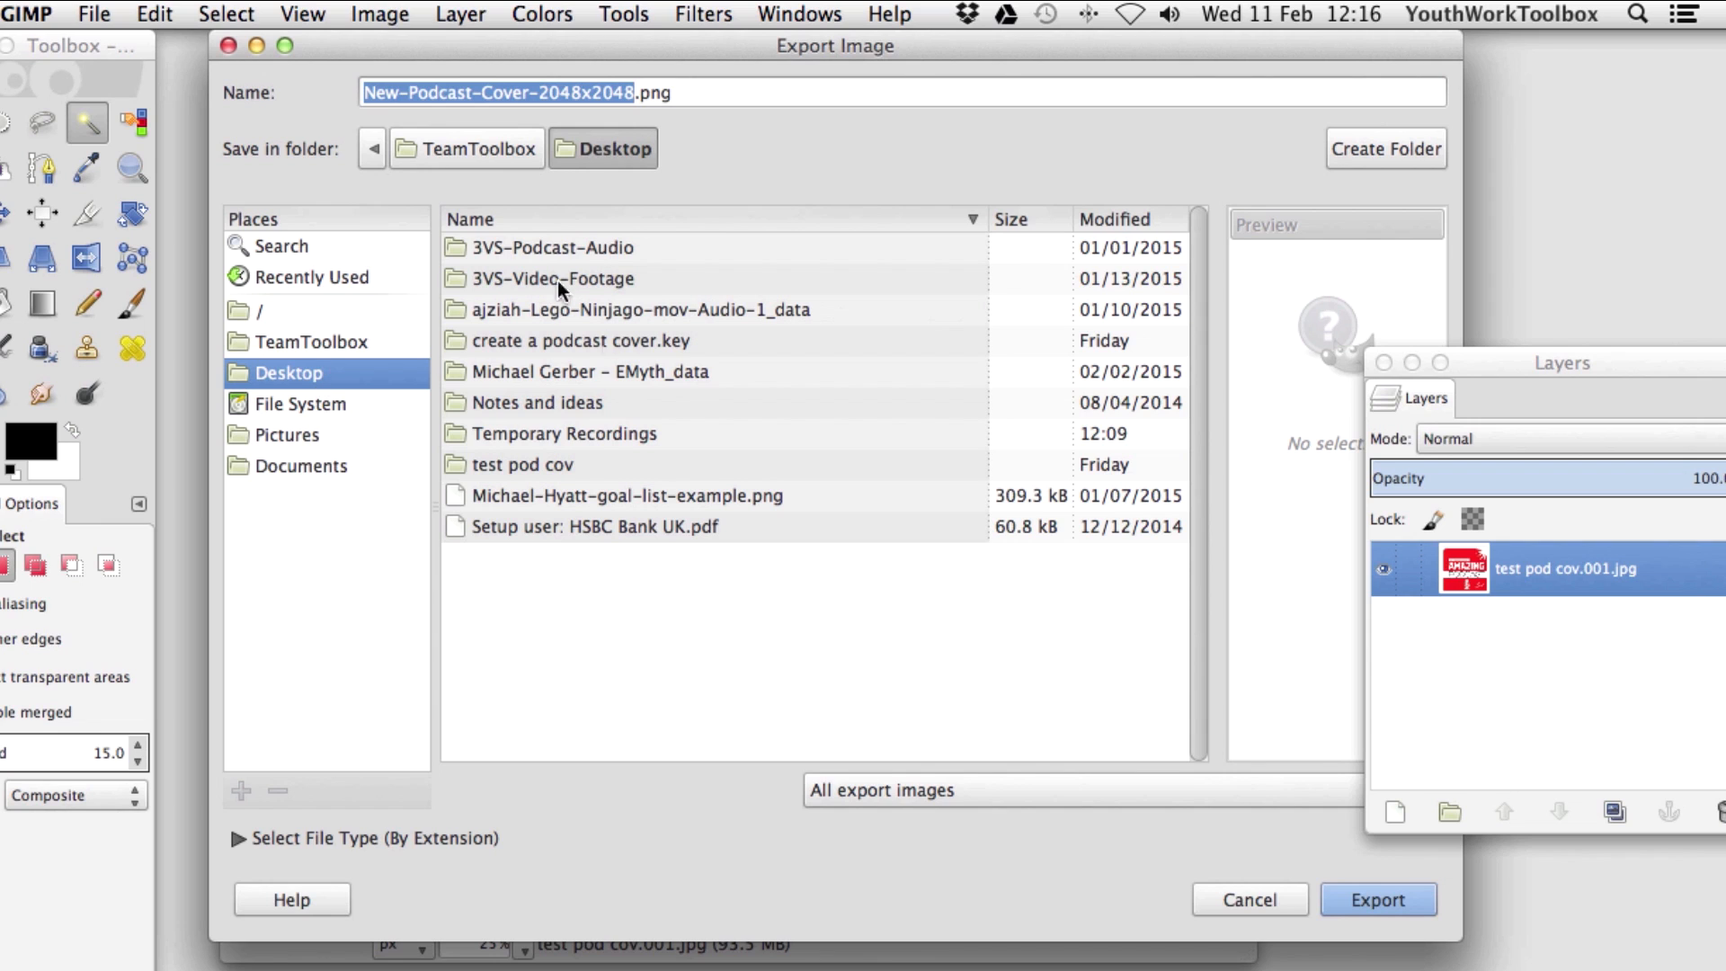
pyautogui.click(543, 465)
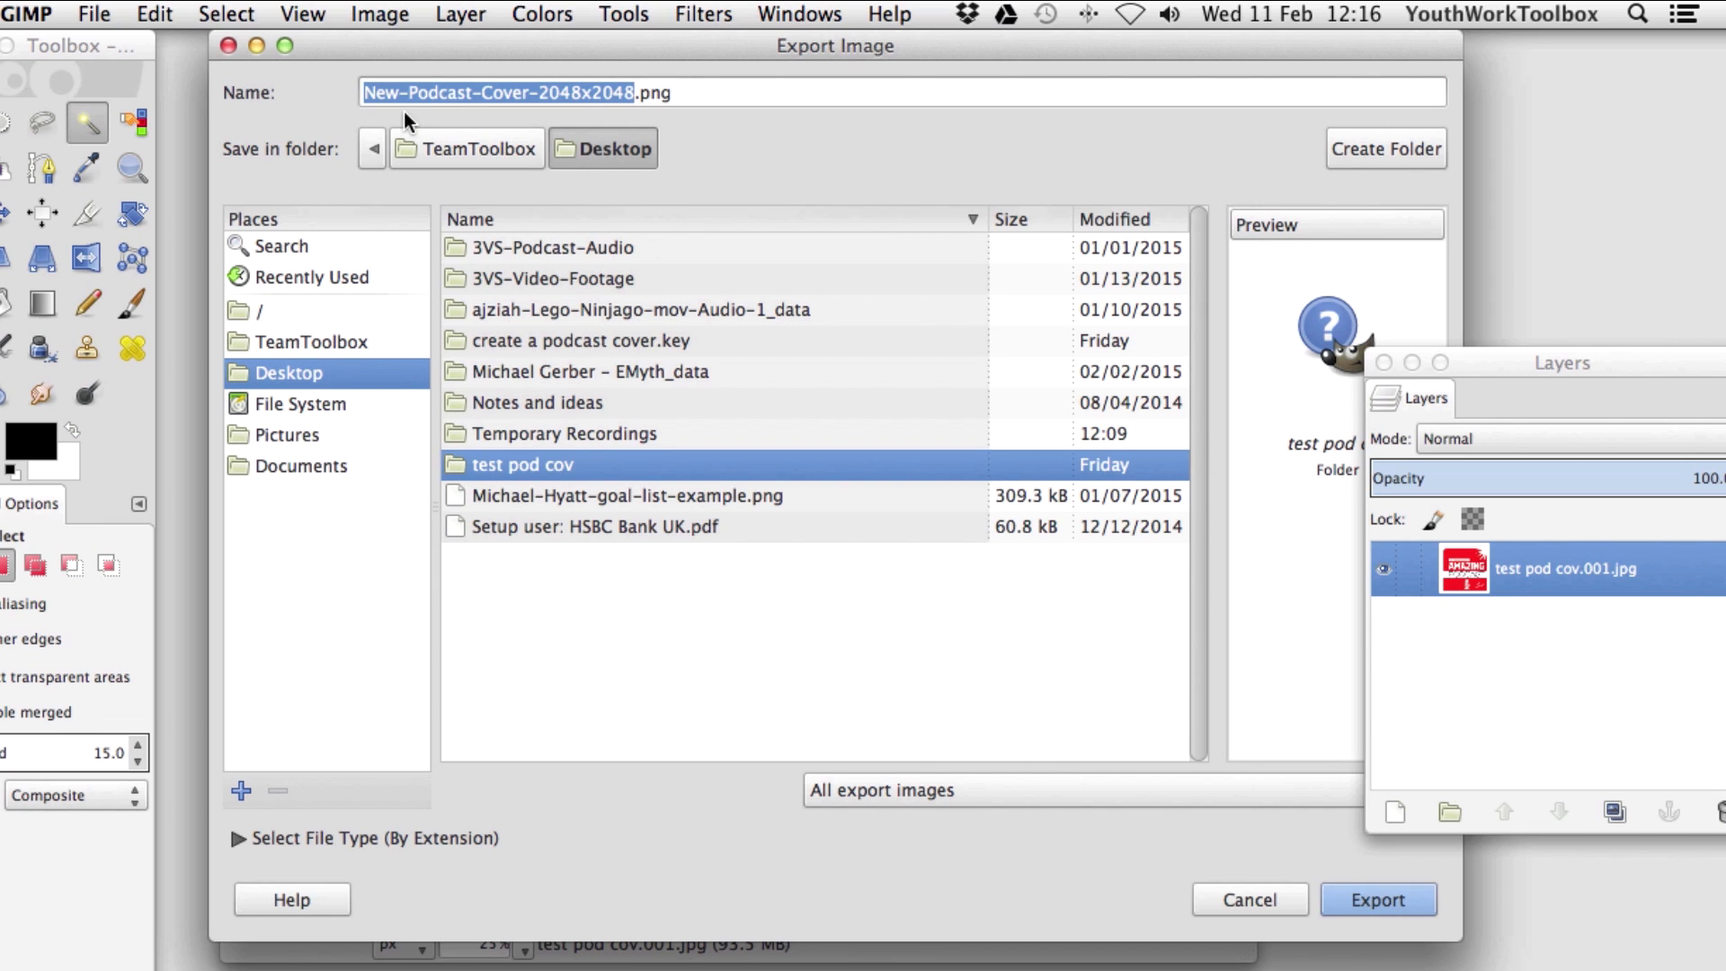
pyautogui.click(1384, 903)
pyautogui.click(955, 937)
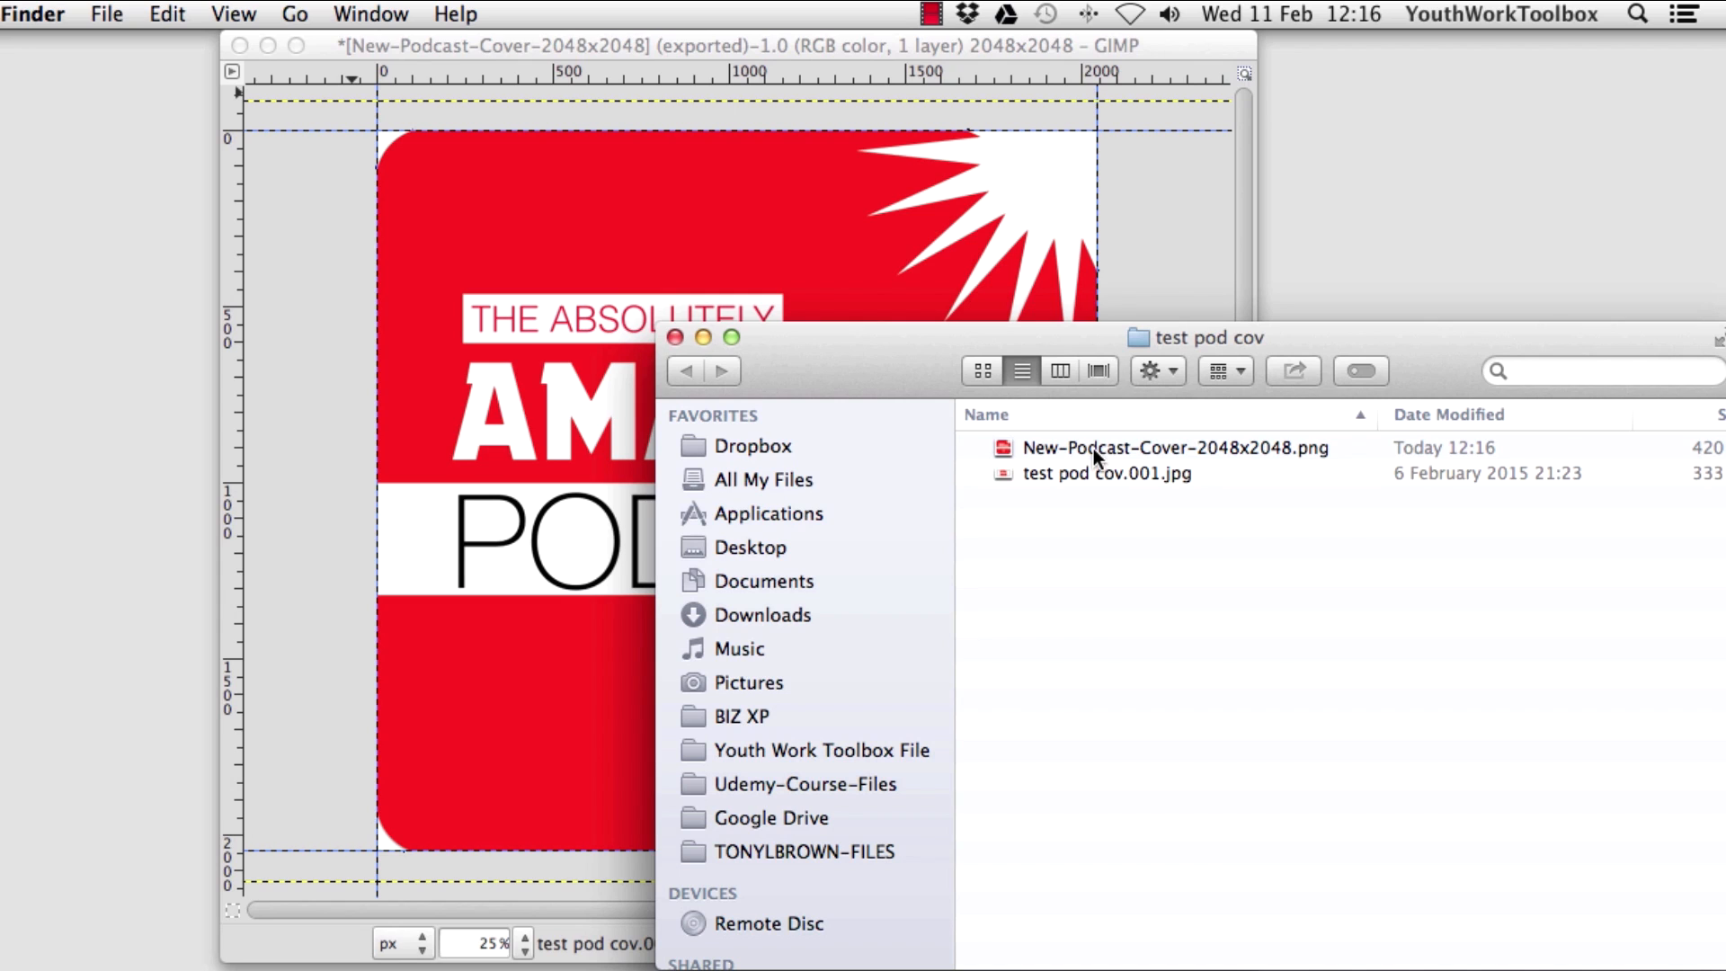
pyautogui.doubleClick(1093, 450)
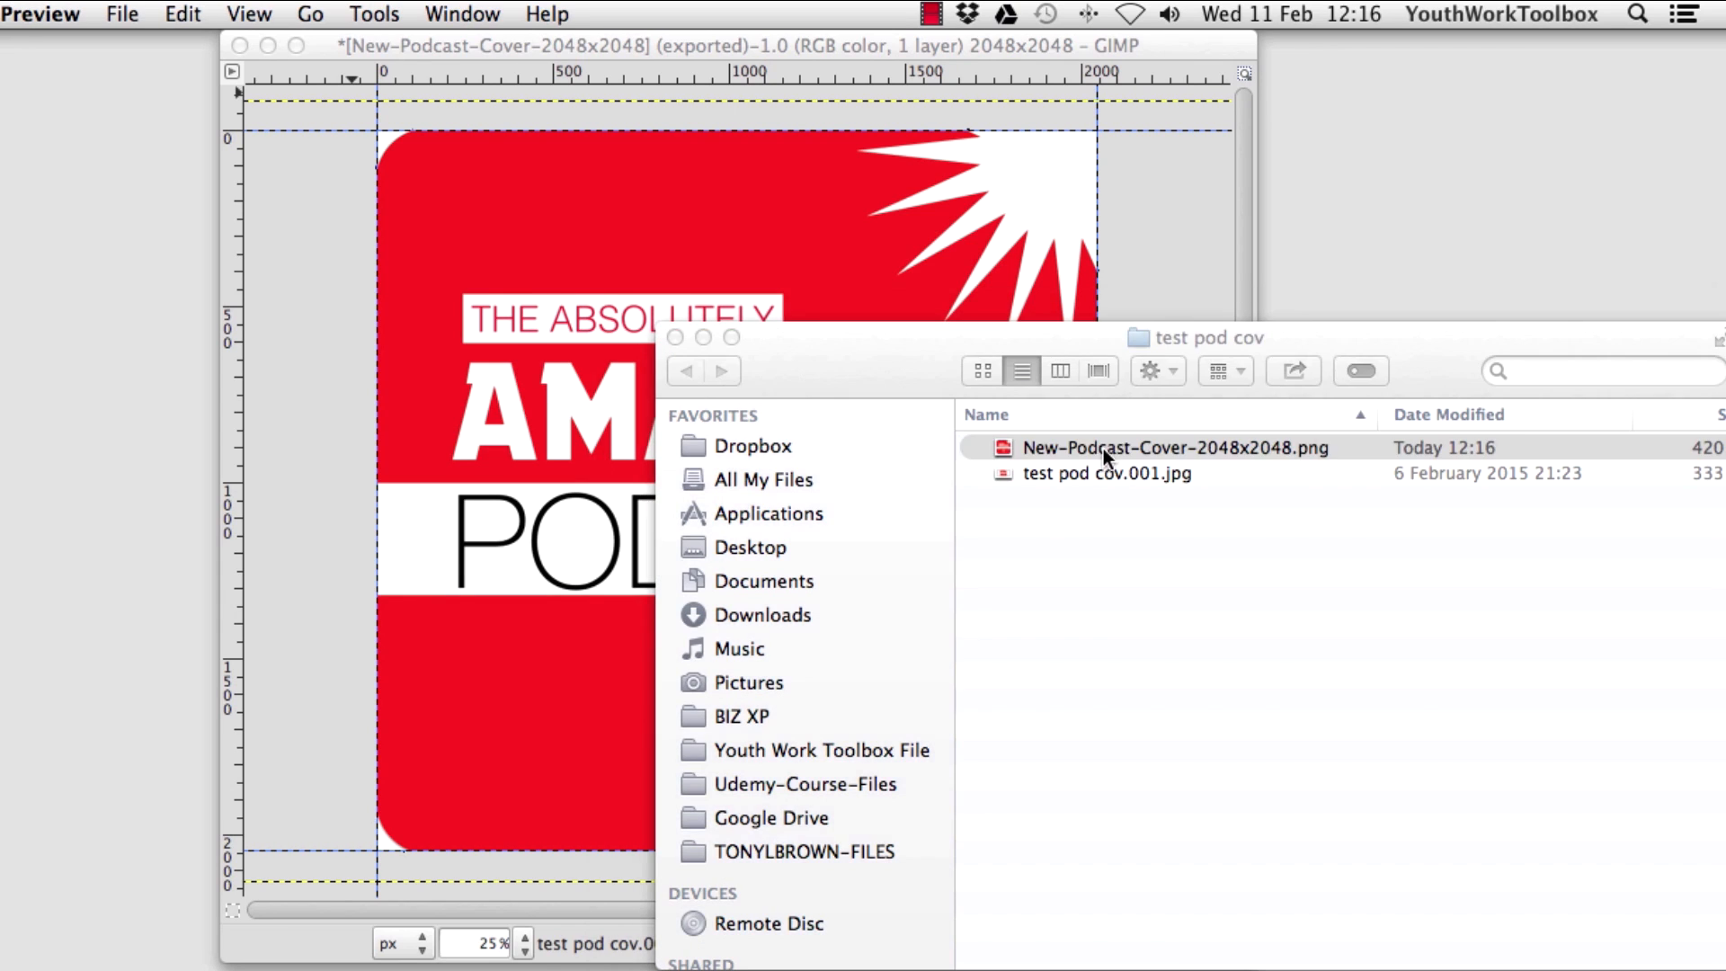